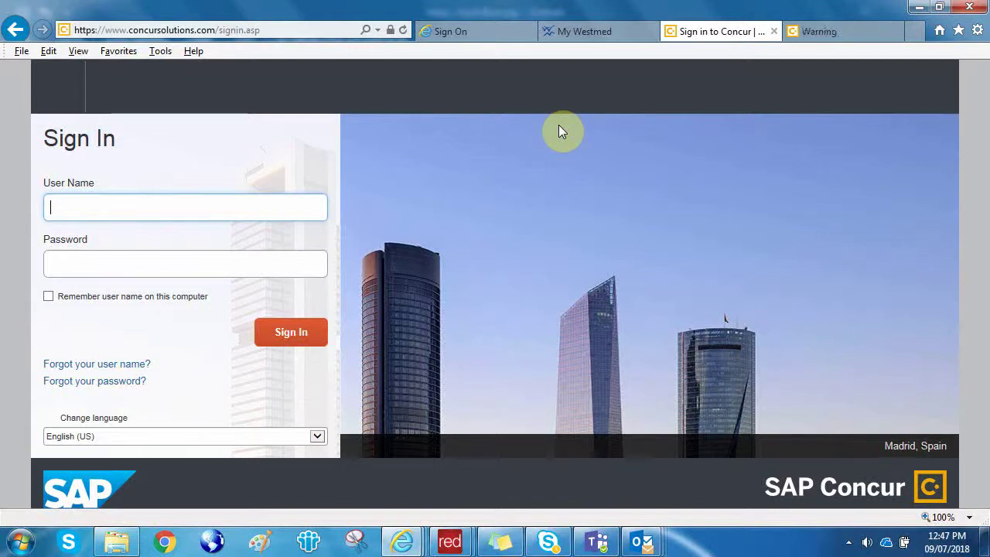
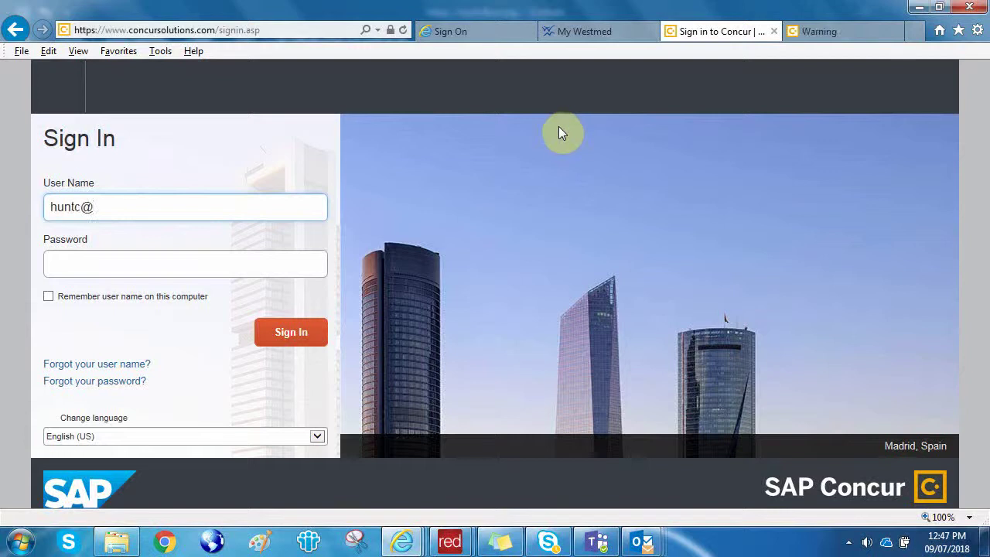
Enter the UN account user name and password and submit to reach the Concur home page.
click(210, 263)
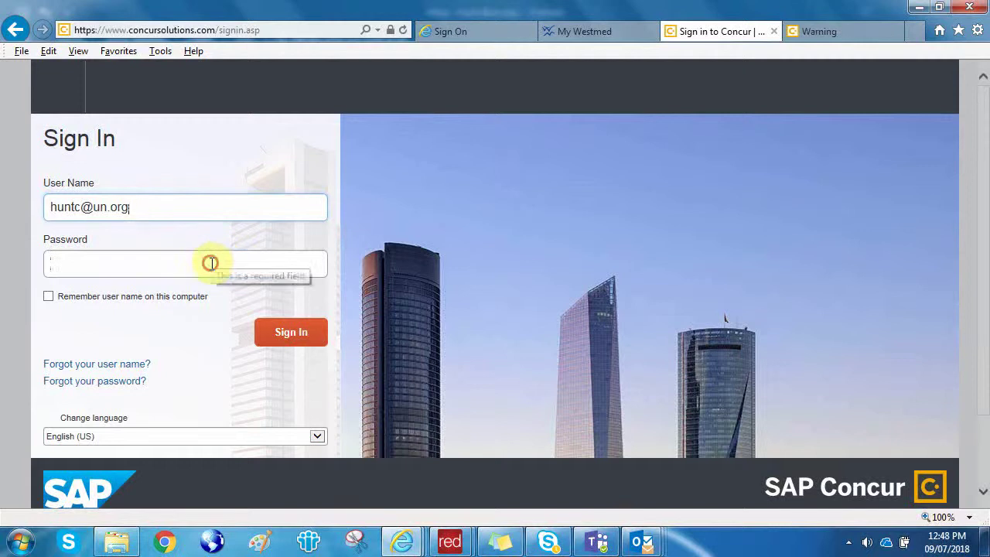
text(********)
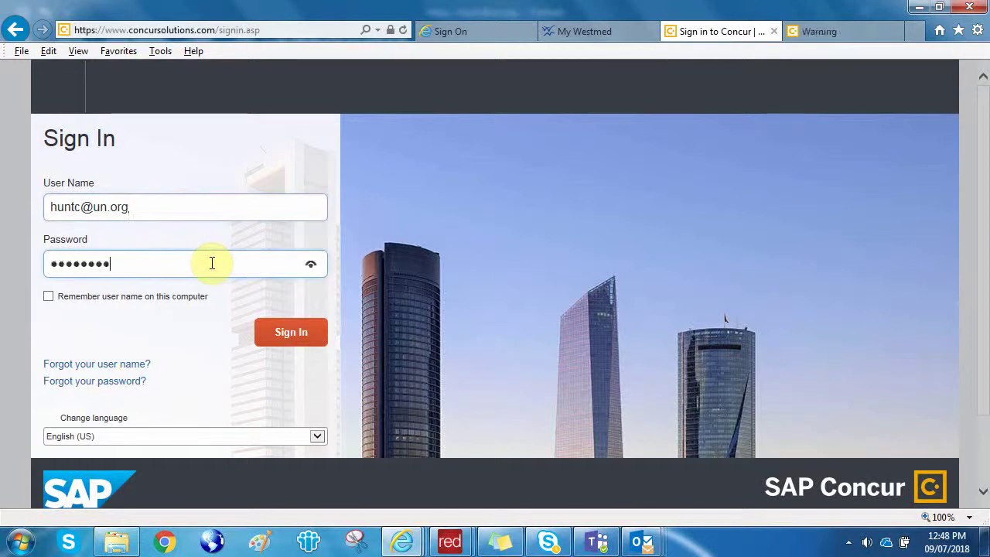
text(**)
key(Return)
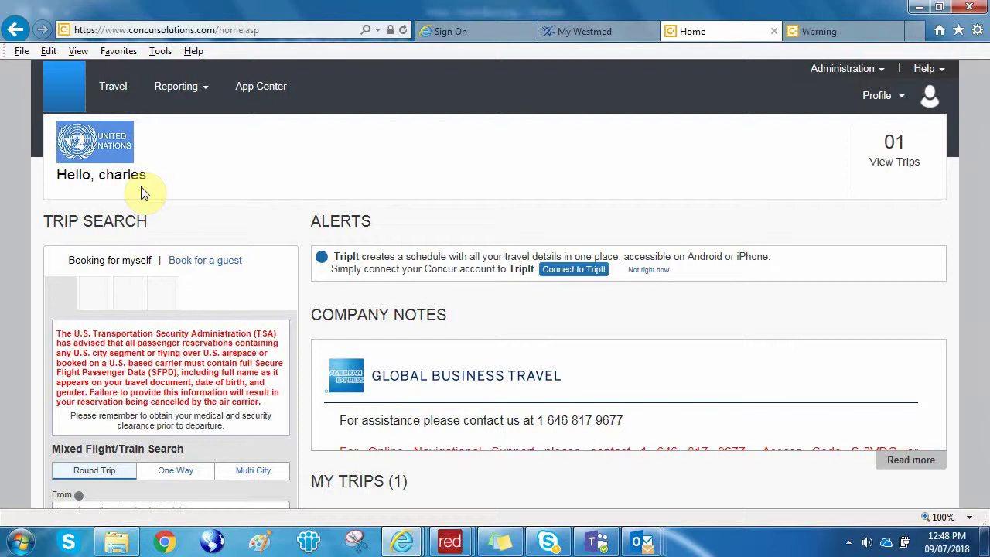
Choose Profile Settings from the Profile menu in the top bar.
click(879, 98)
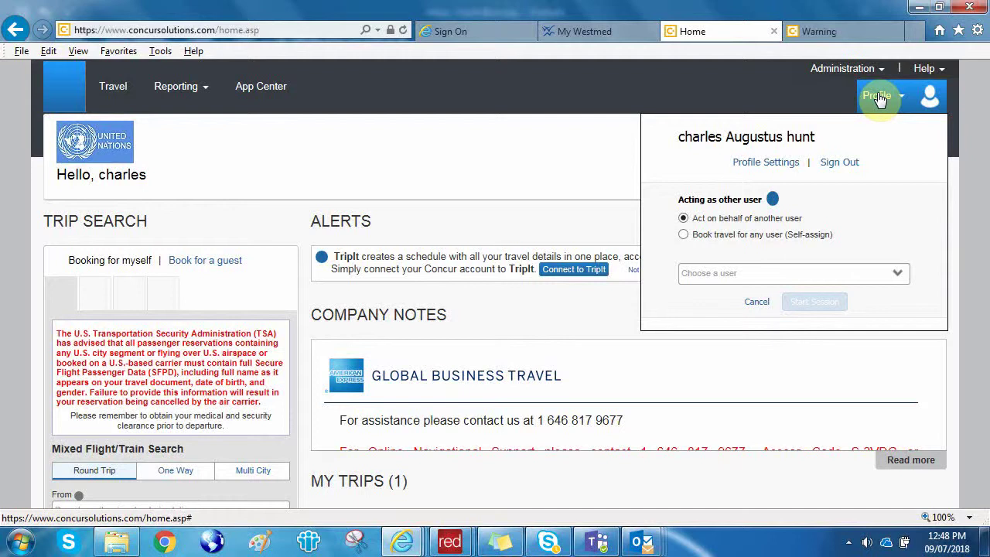
click(762, 164)
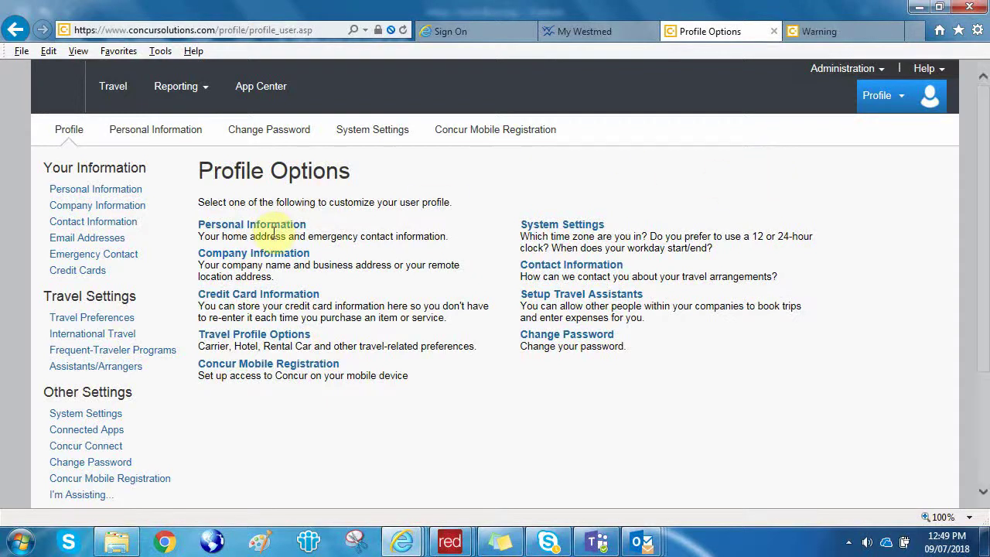
Open Personal Information and scroll through name, contact and emergency details down to Travel Preferences.
click(275, 226)
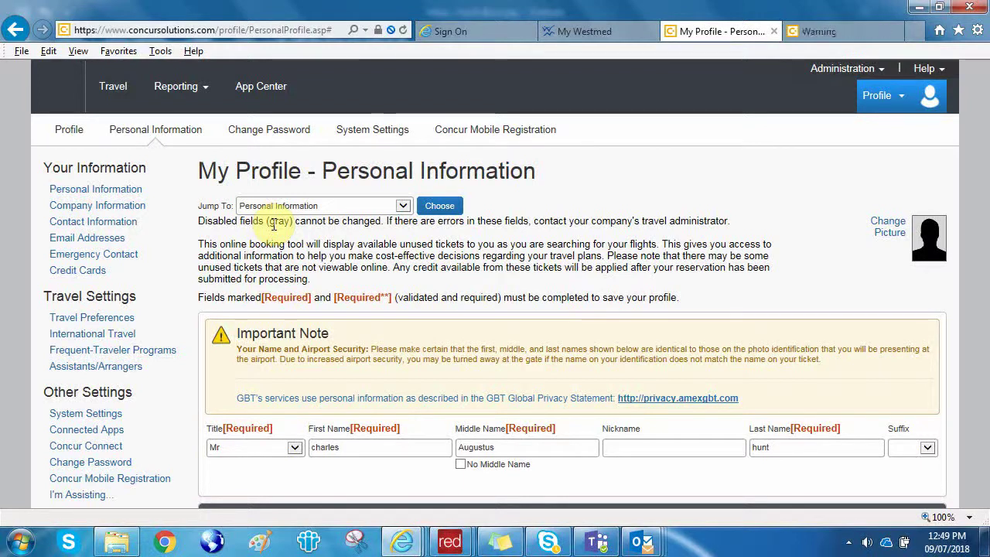
scroll(273, 226, down, 3)
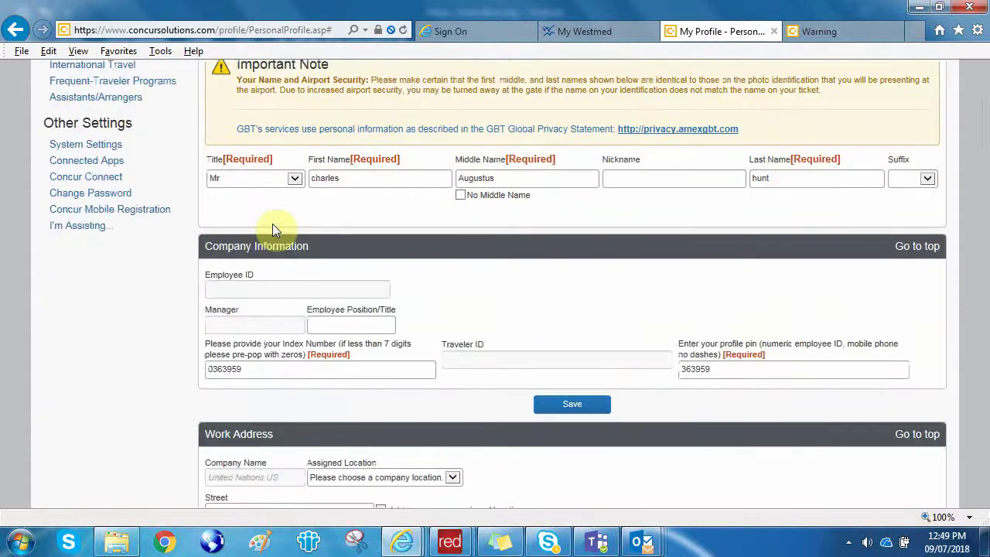
scroll(273, 224, down, 2)
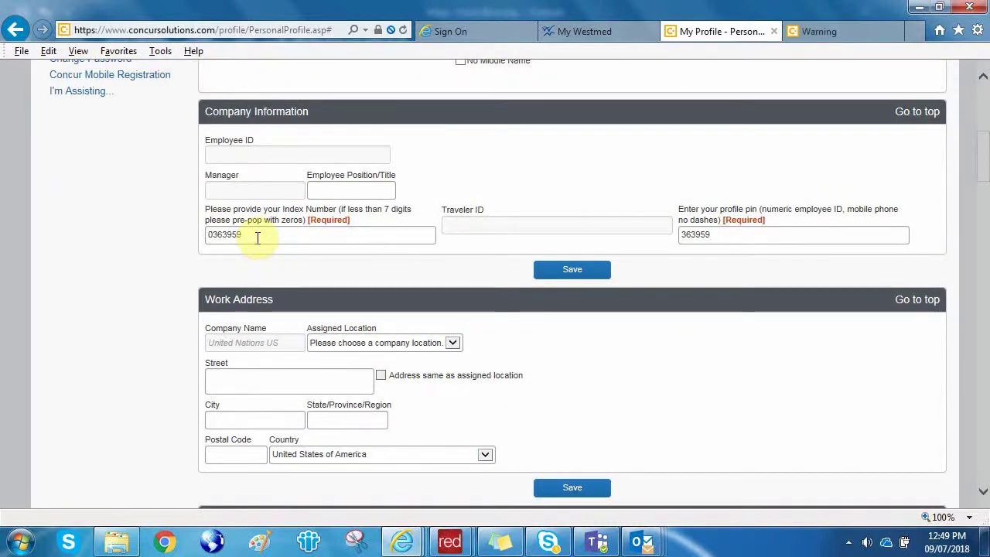
scroll(257, 238, down, 2)
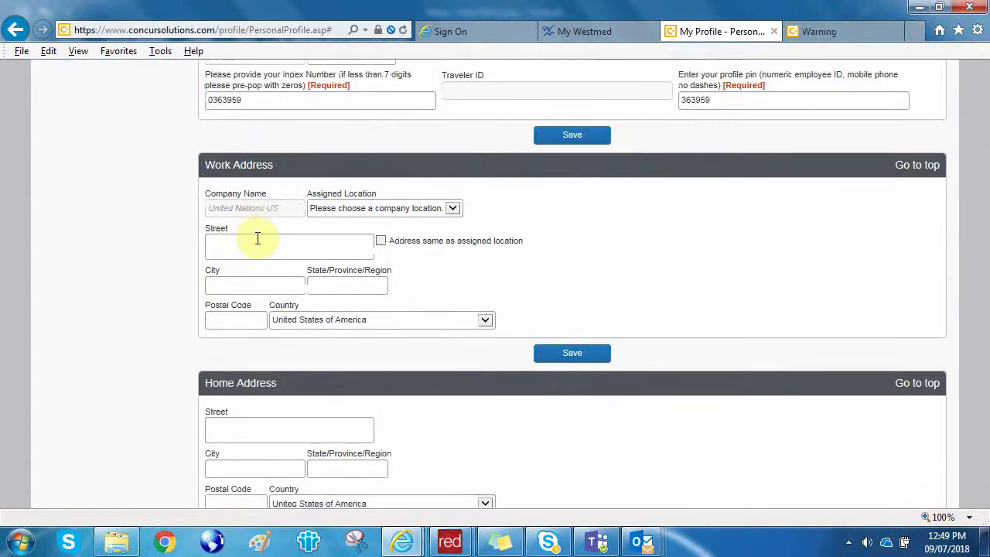
scroll(258, 238, down, 3)
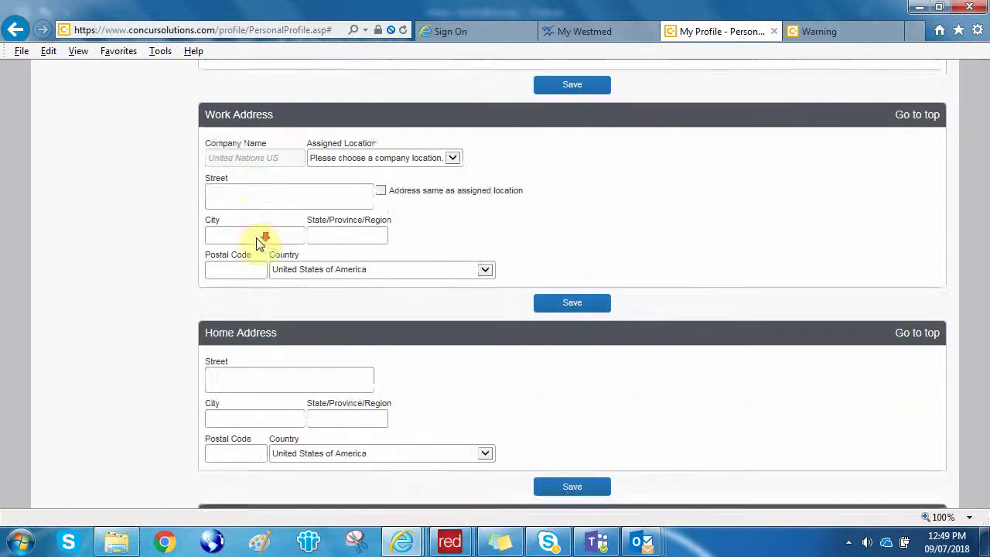
scroll(258, 238, down, 2)
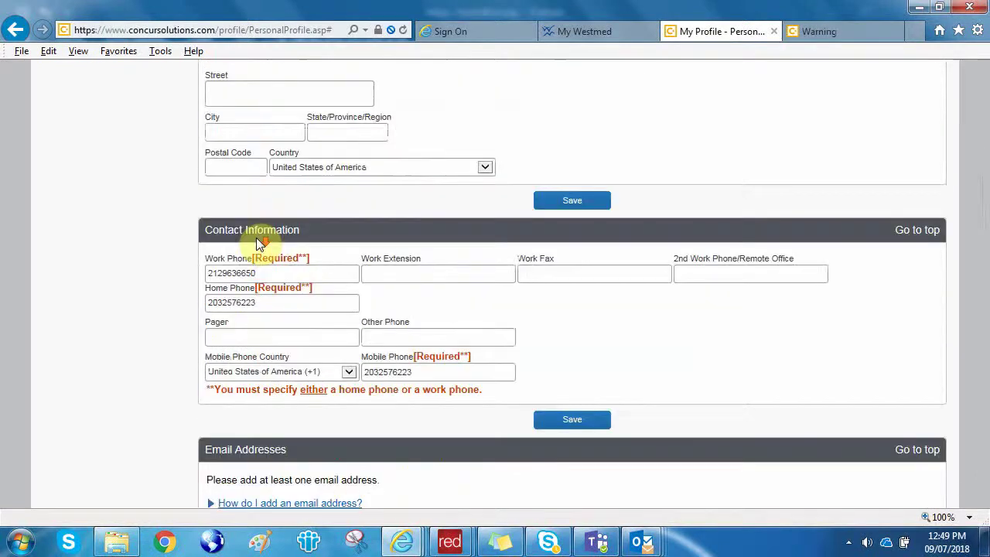
scroll(258, 237, down, 1)
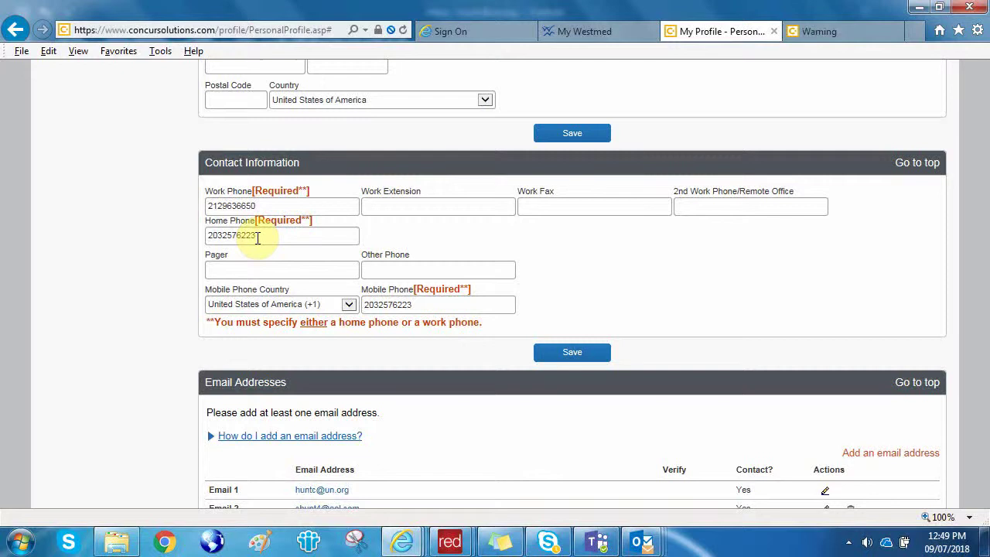
scroll(258, 240, down, 3)
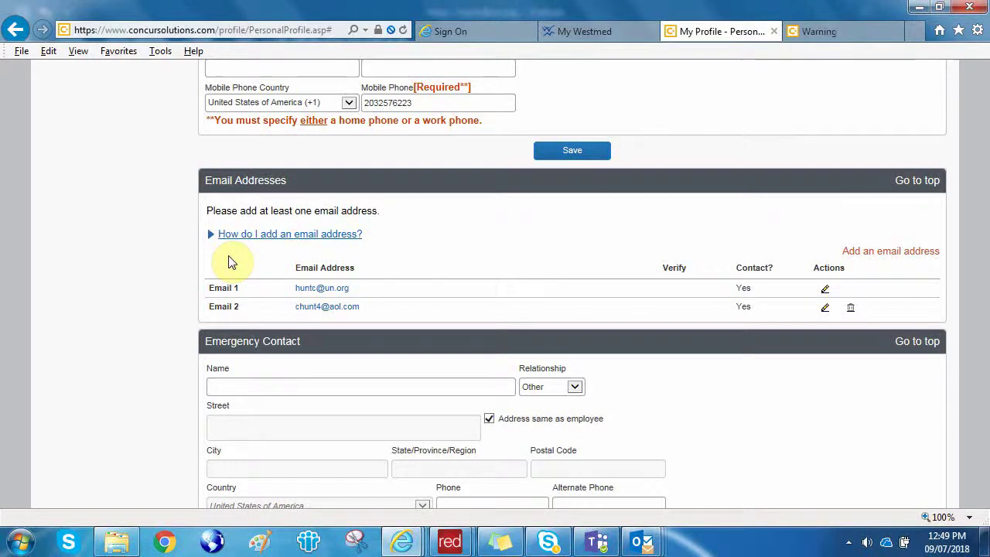
scroll(229, 259, down, 2)
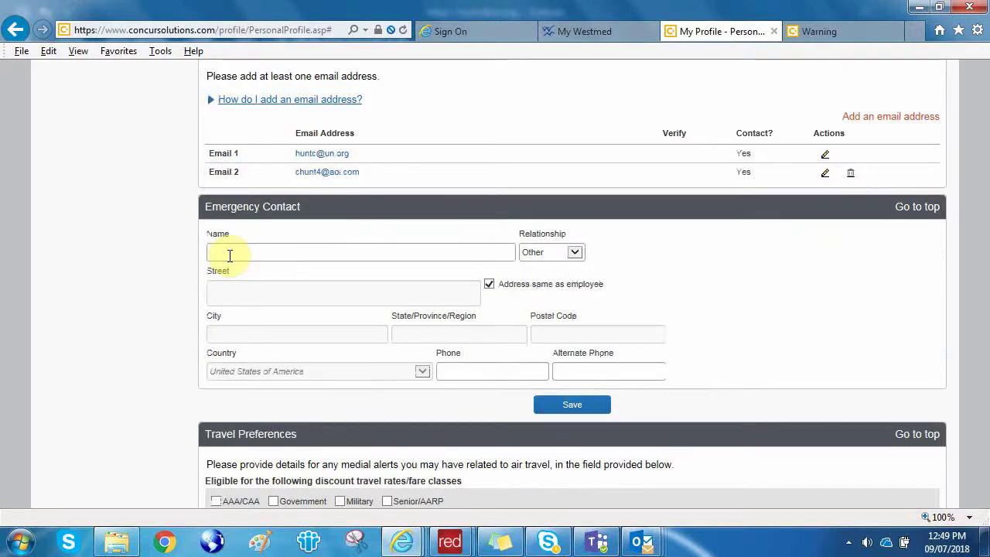
scroll(230, 257, down, 3)
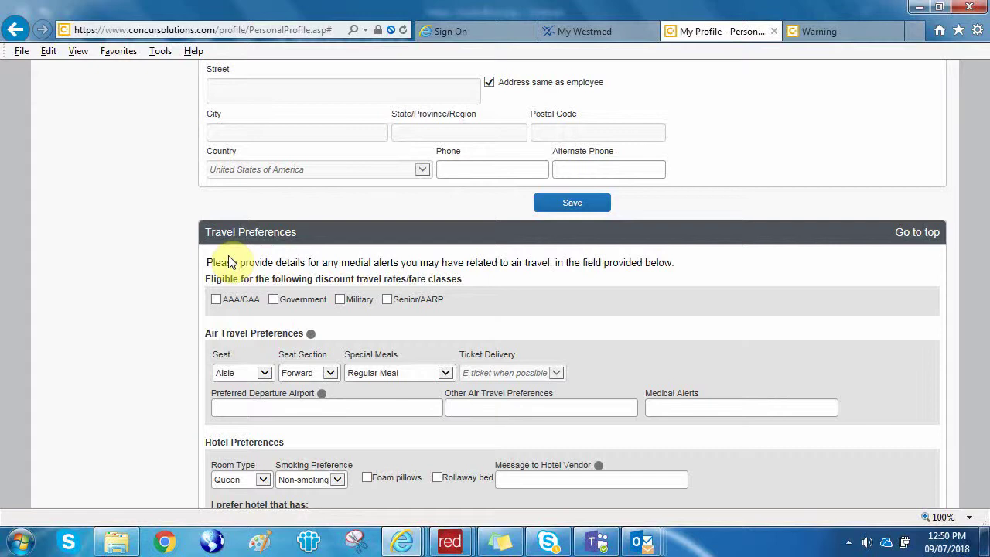
scroll(228, 262, down, 4)
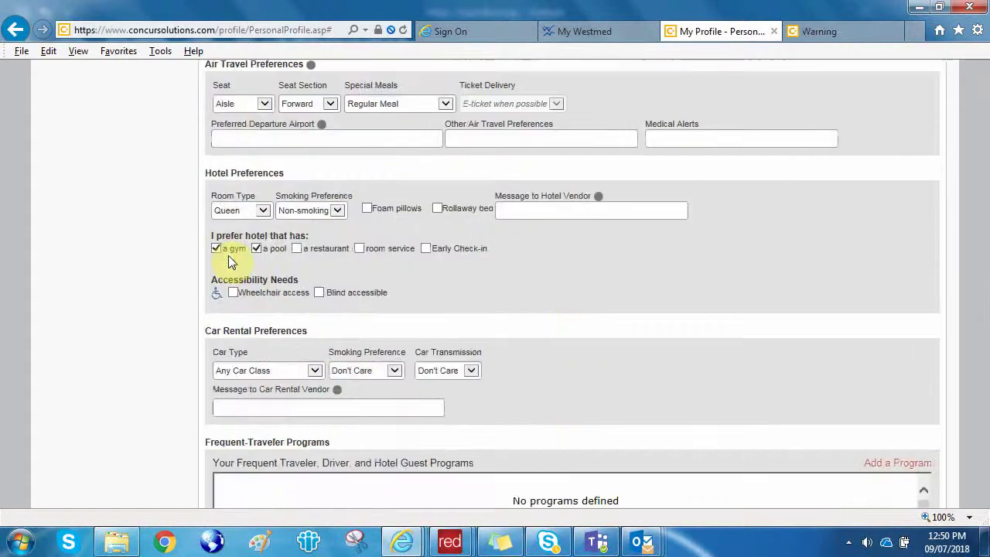
scroll(139, 284, down, 2)
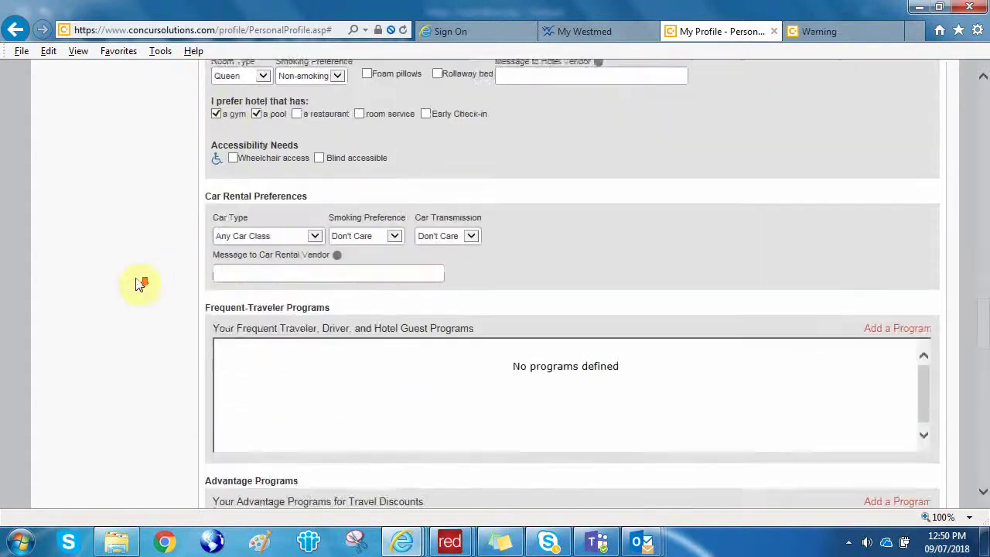
scroll(140, 284, down, 1)
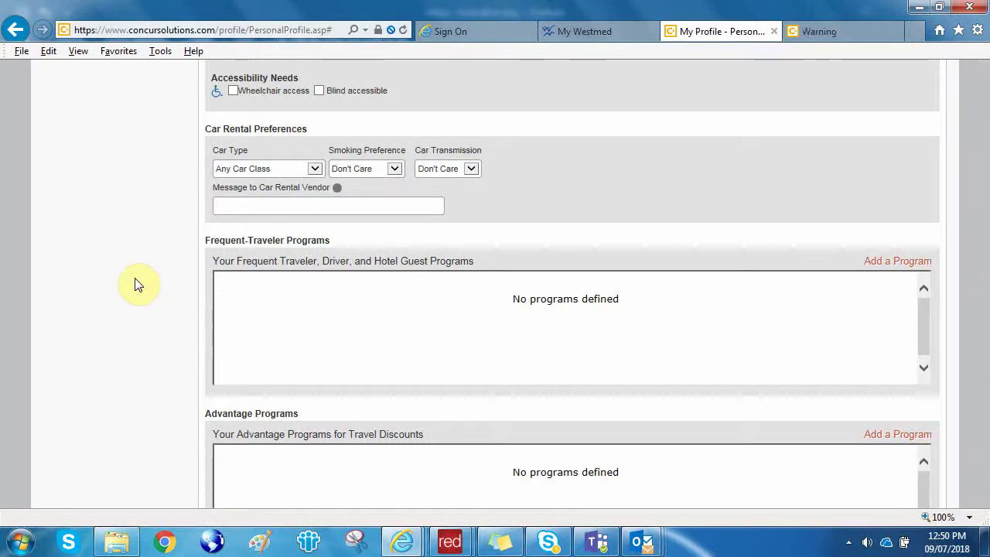
scroll(137, 285, down, 2)
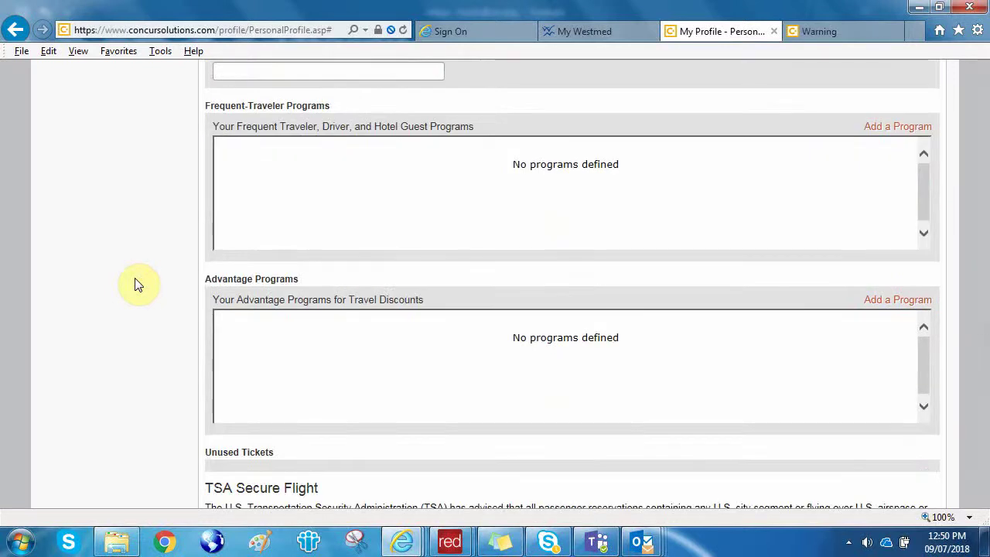
scroll(136, 284, down, 2)
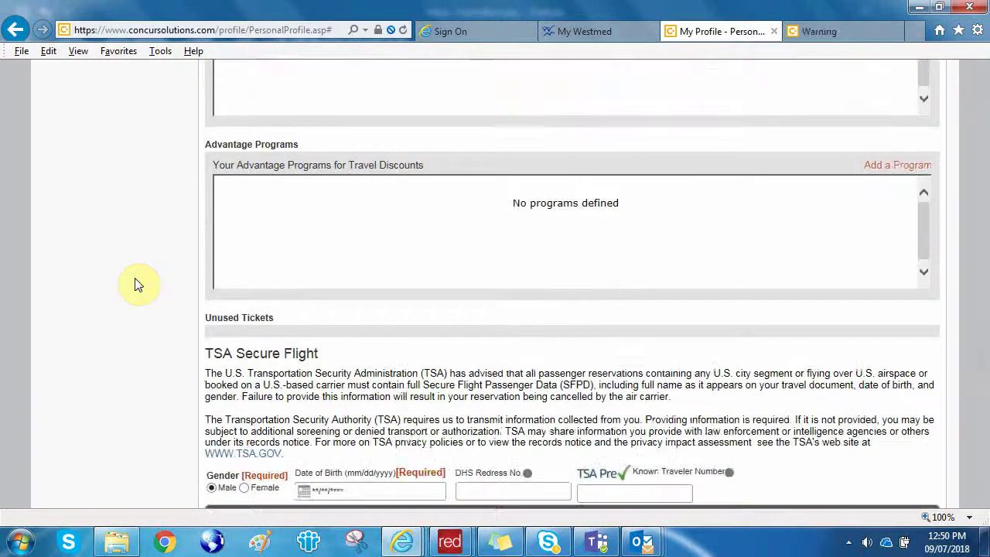
scroll(137, 285, down, 2)
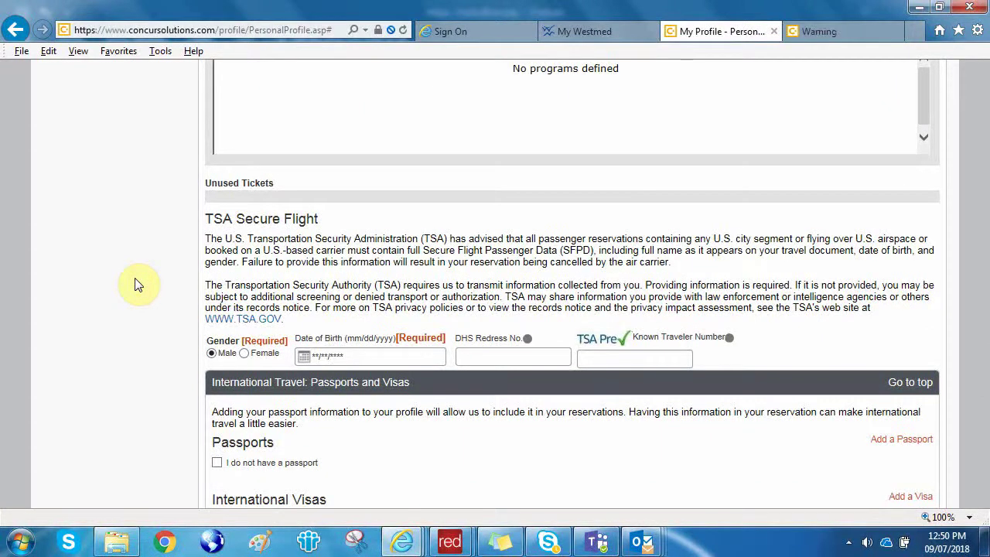
scroll(137, 284, down, 1)
scroll(136, 285, down, 1)
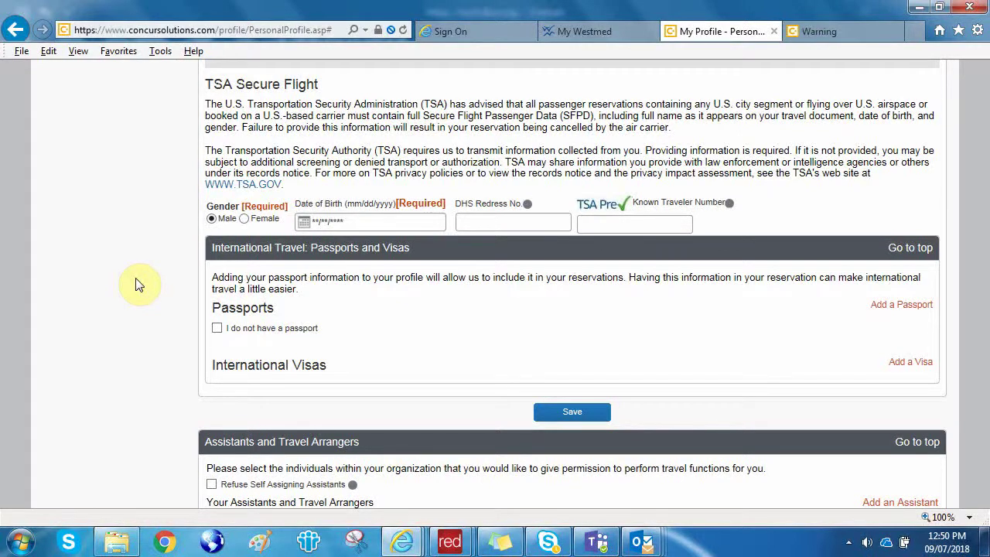
scroll(139, 284, down, 1)
scroll(139, 285, down, 3)
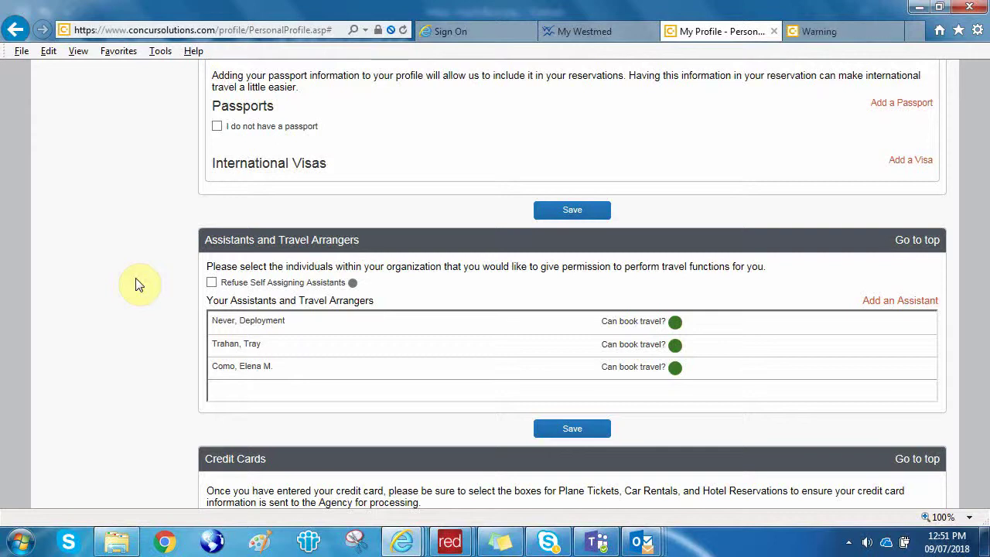
click(212, 283)
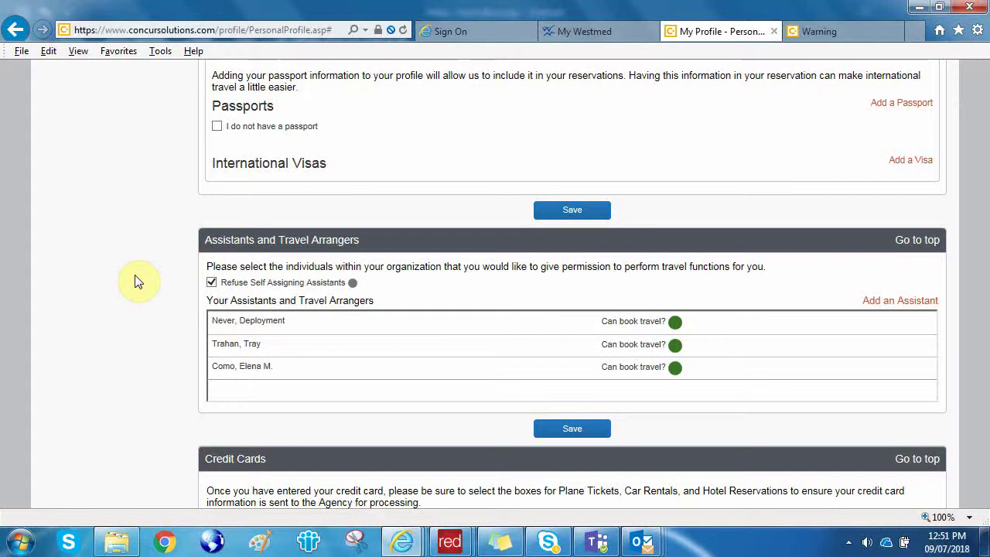
click(214, 286)
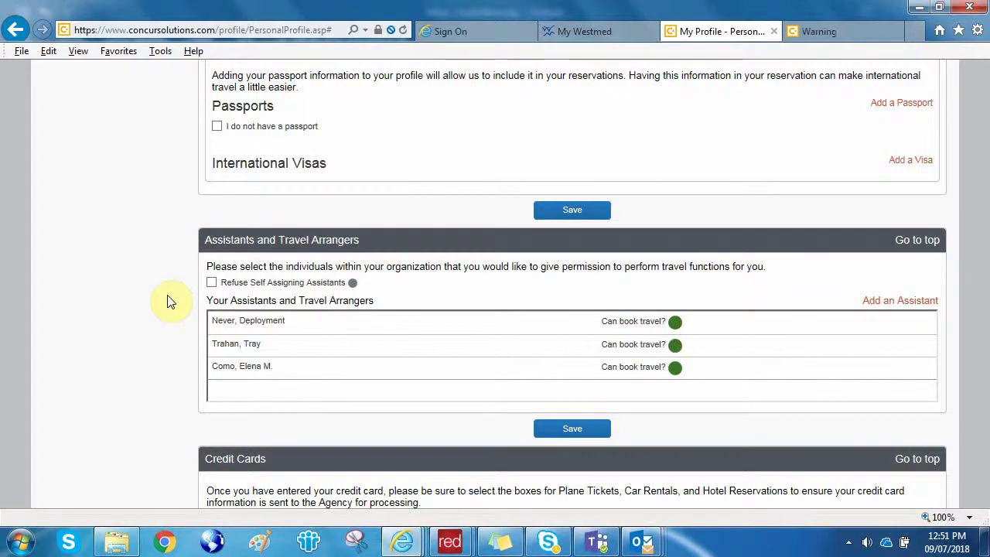
scroll(170, 302, down, 3)
scroll(170, 302, down, 2)
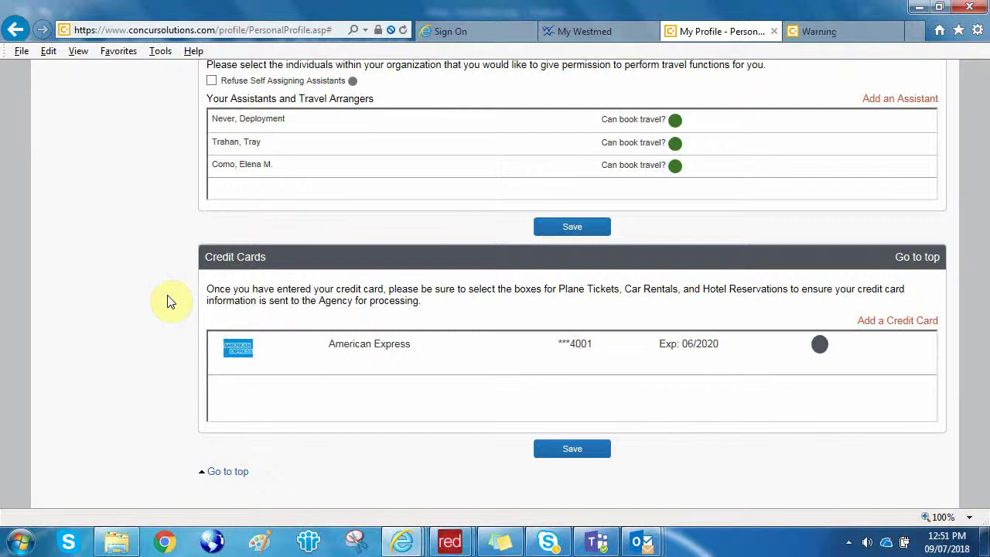
scroll(171, 301, down, 2)
scroll(171, 302, up, 3)
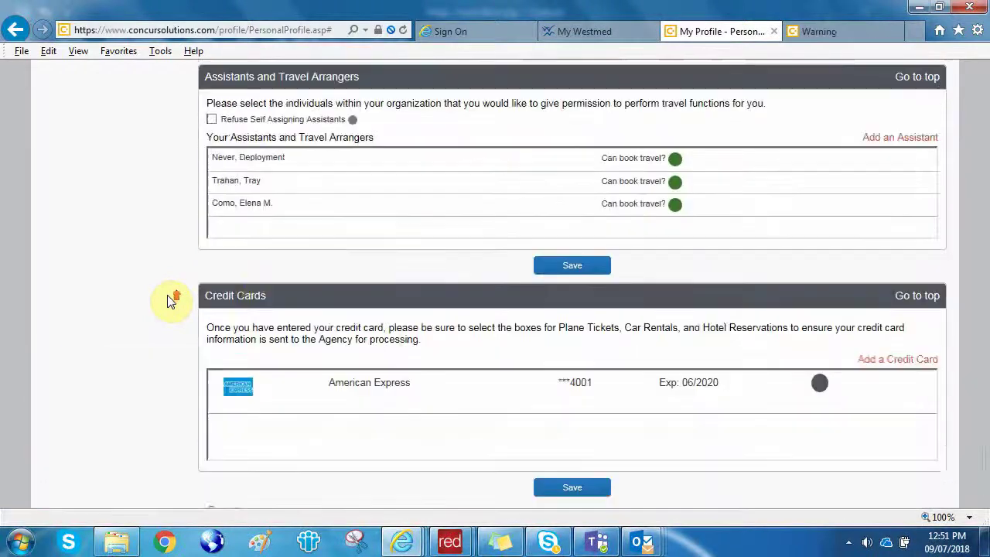
drag(981, 438, 983, 85)
mouse_move(160, 91)
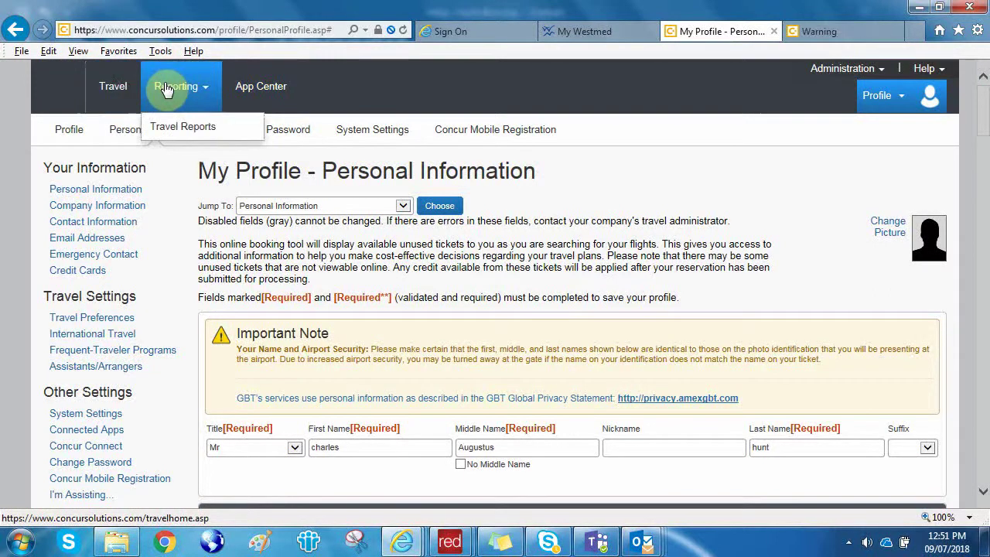
Run the Unused Tickets report with HTML output, then go back to the Travel home page.
click(169, 127)
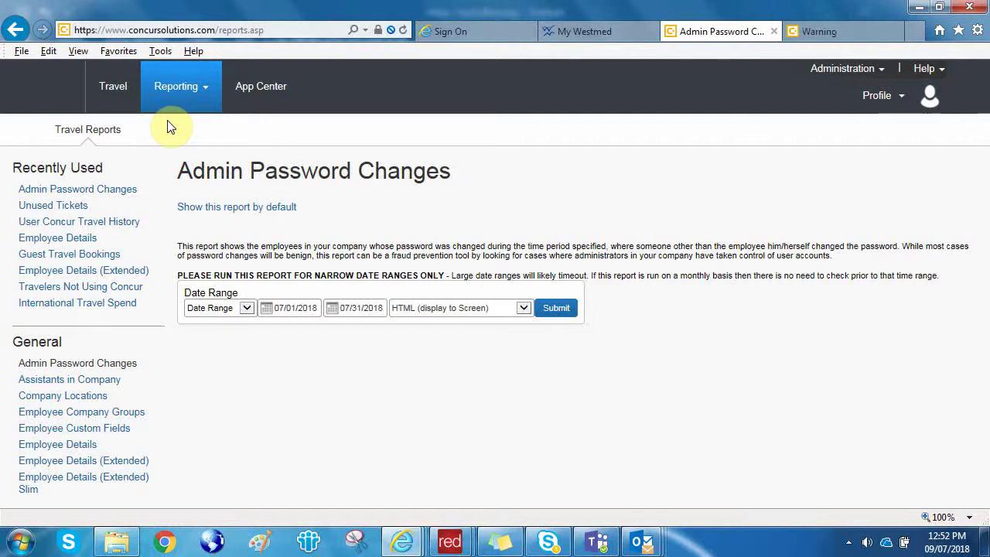
click(72, 207)
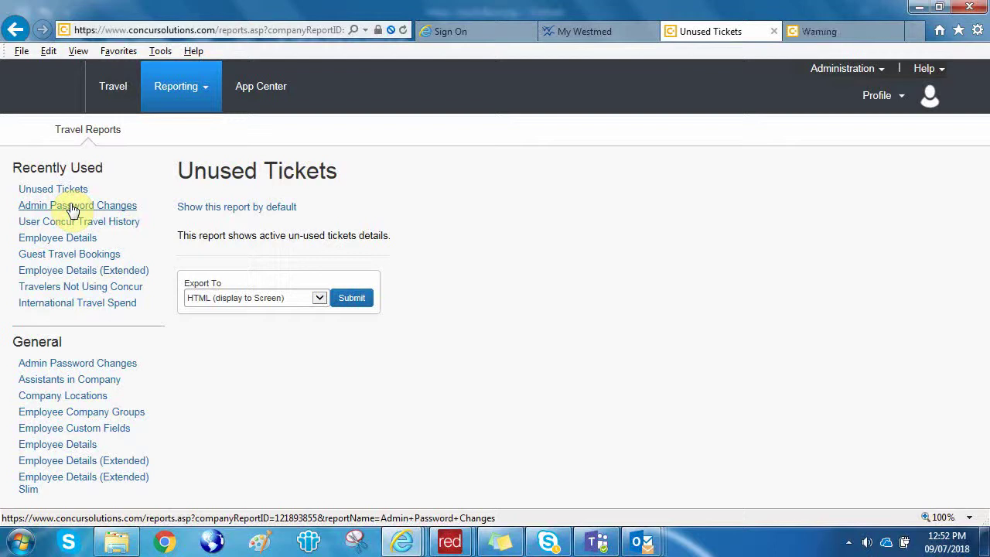
click(359, 300)
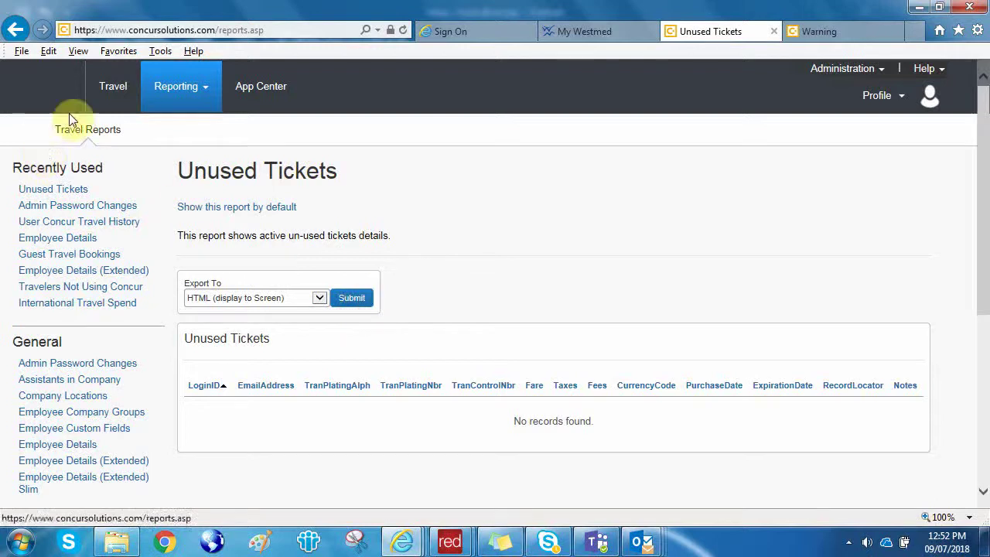
click(109, 90)
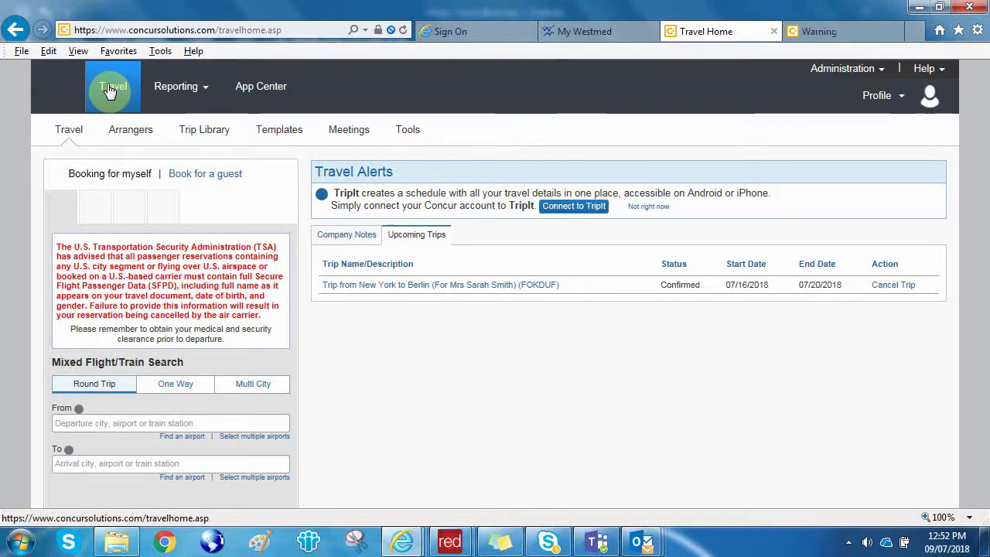
Start a Book travel for any user session for a searched employee, then choose Done acting for others.
click(110, 91)
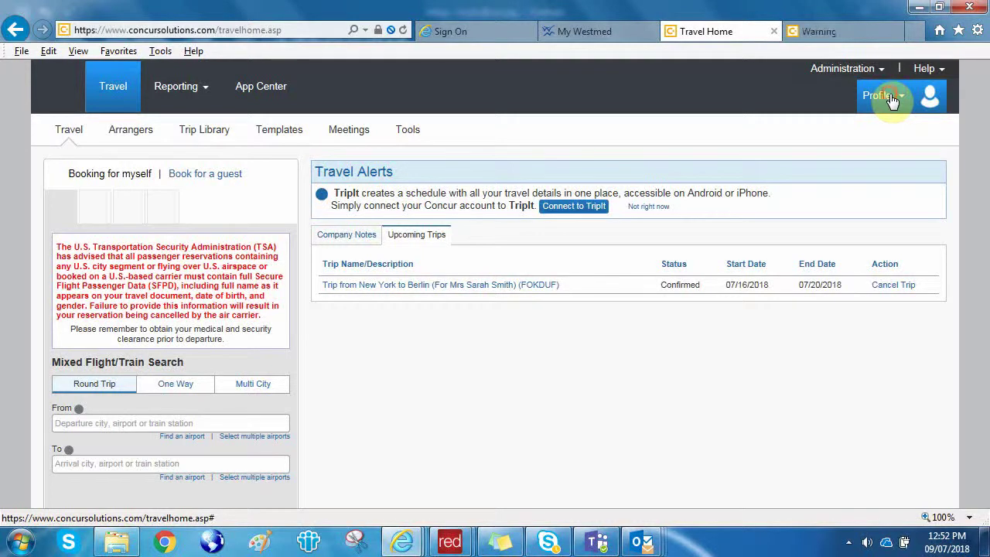
click(892, 99)
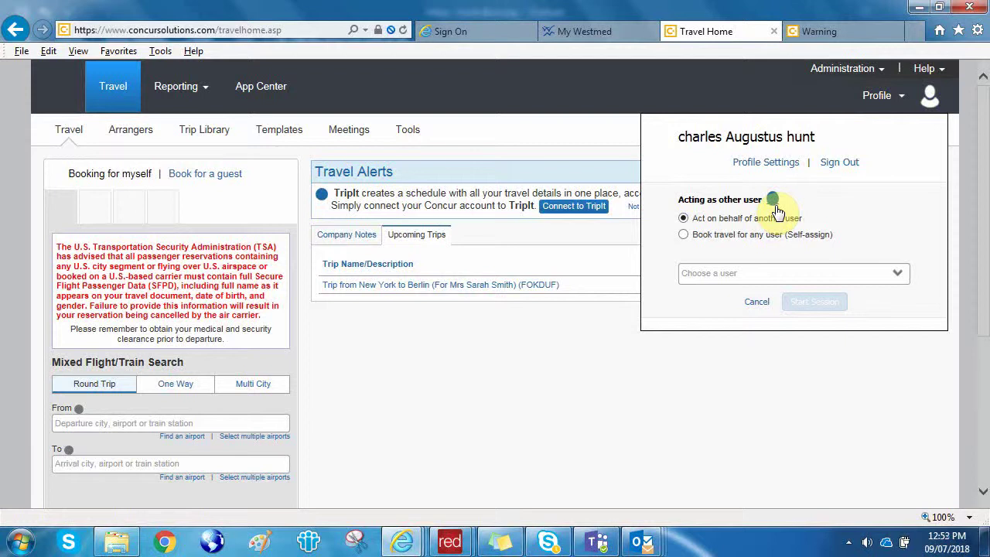
click(684, 235)
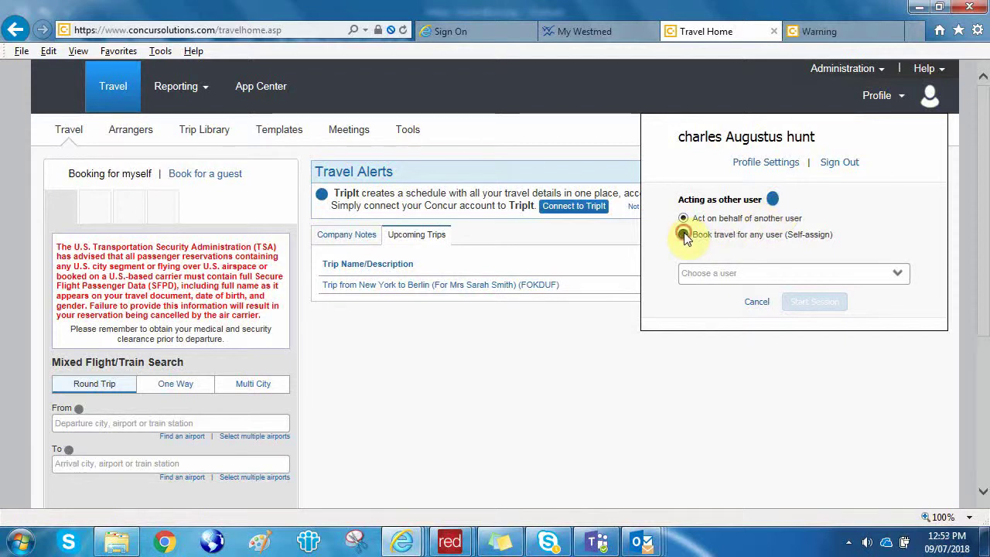
click(756, 273)
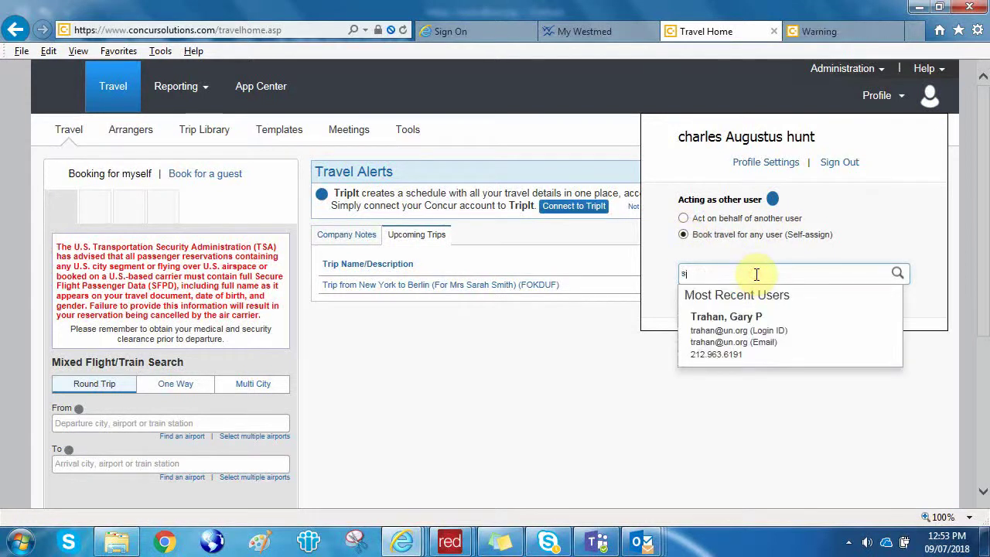
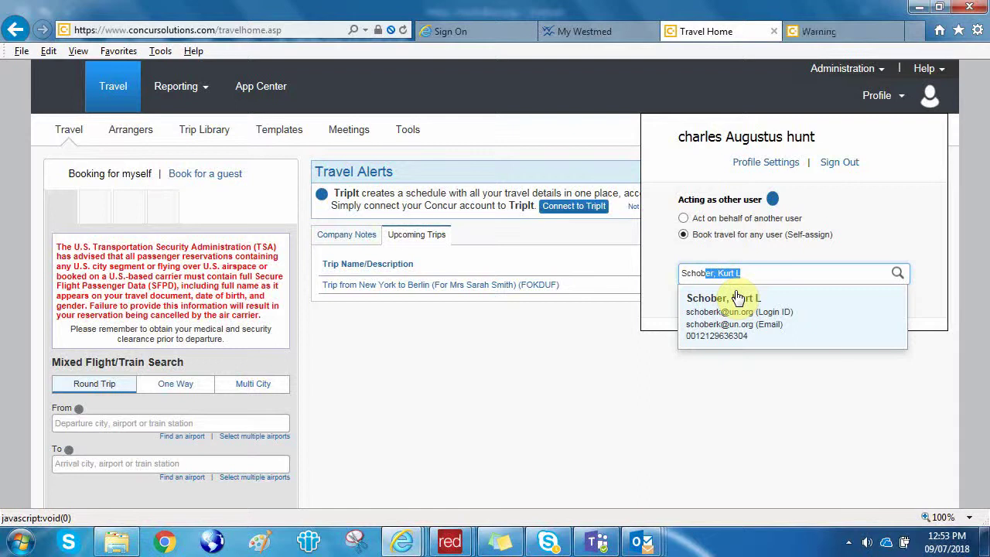
click(739, 298)
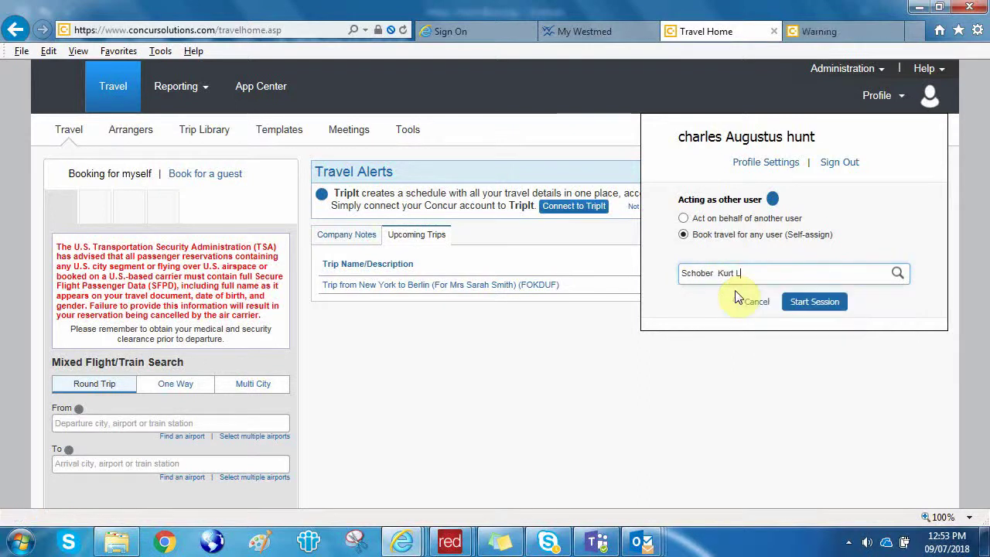
click(812, 303)
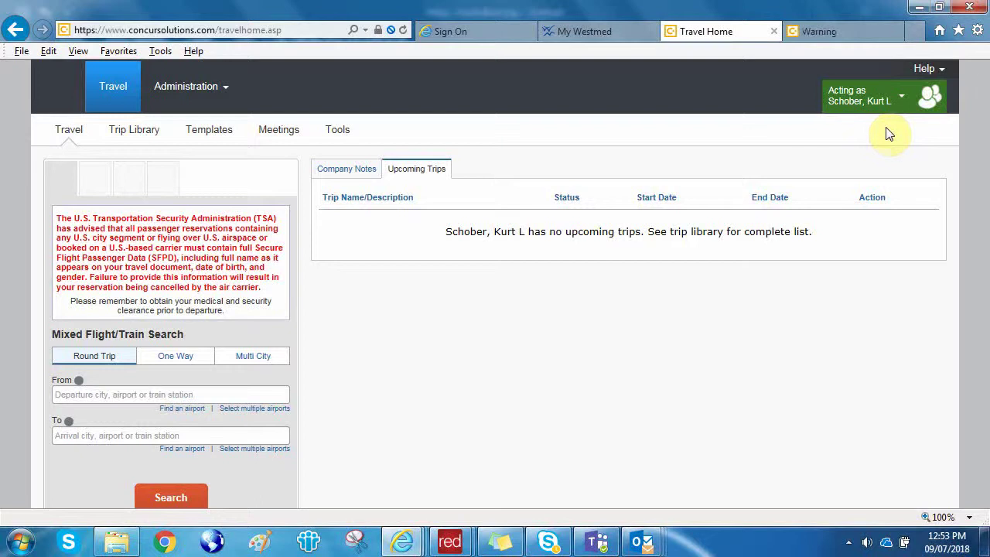
click(866, 96)
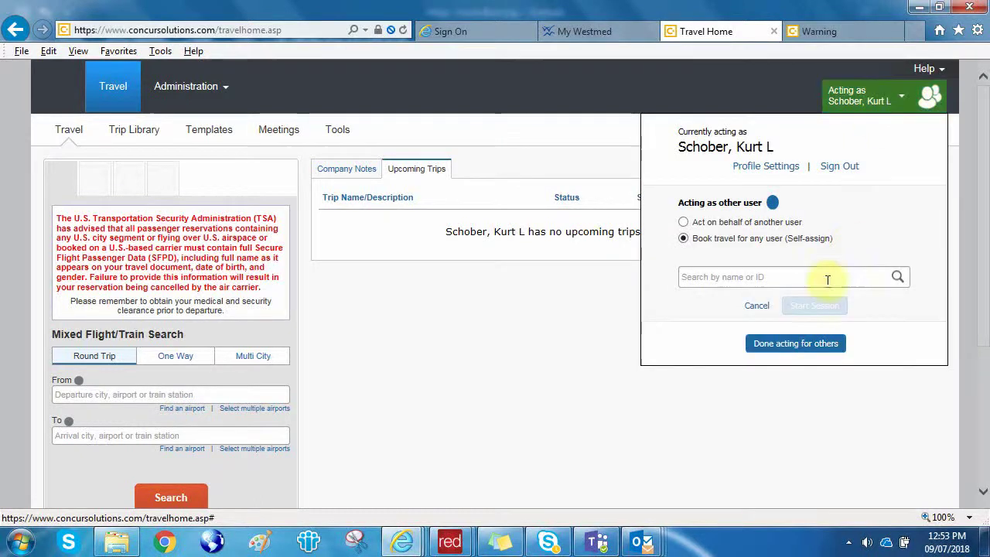
click(810, 343)
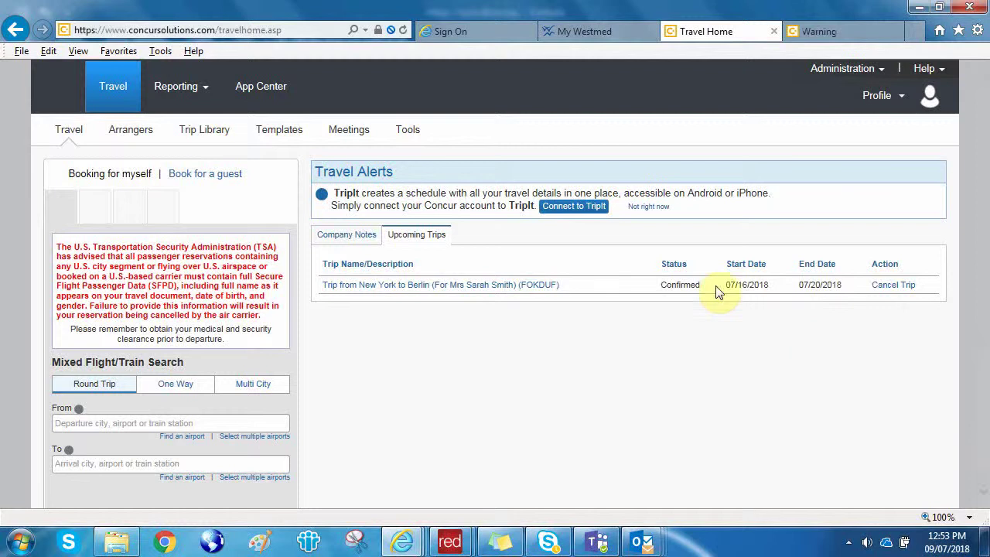
Switch the flight search panel to Book for a guest.
click(201, 177)
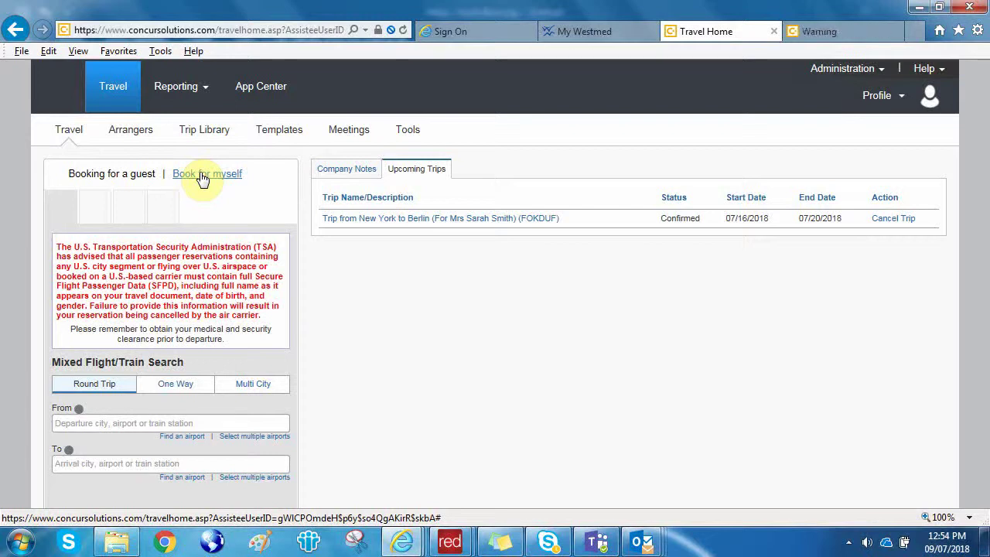
Set the route from New York Area Airports (NYC) to Berlin Area Airports (BER).
scroll(201, 182, down, 2)
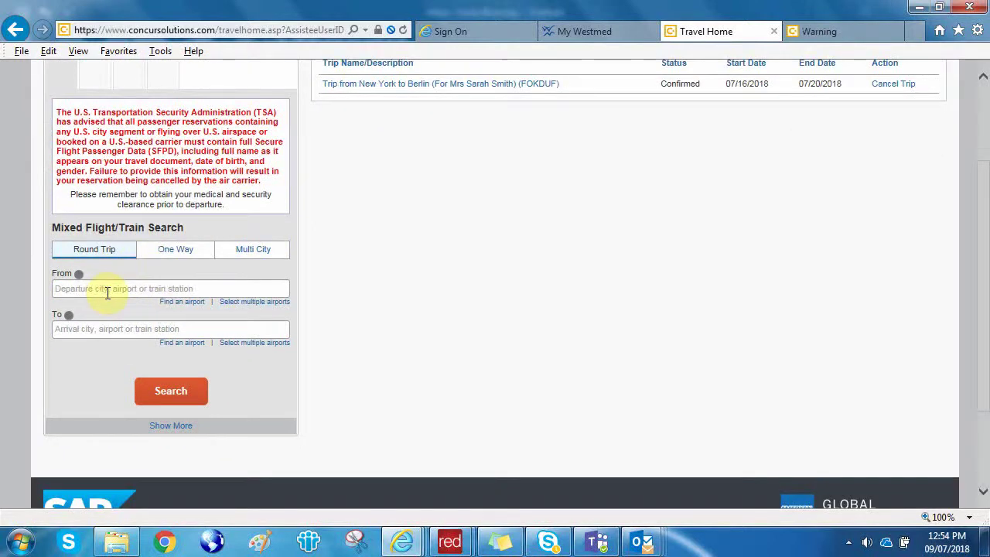
click(108, 291)
text(nyc)
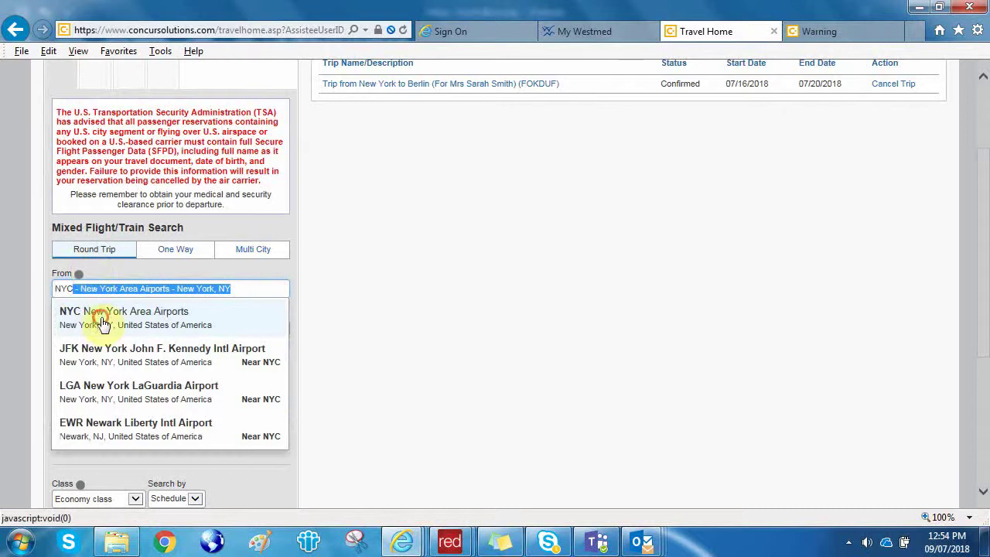
click(99, 320)
click(102, 330)
text(be)
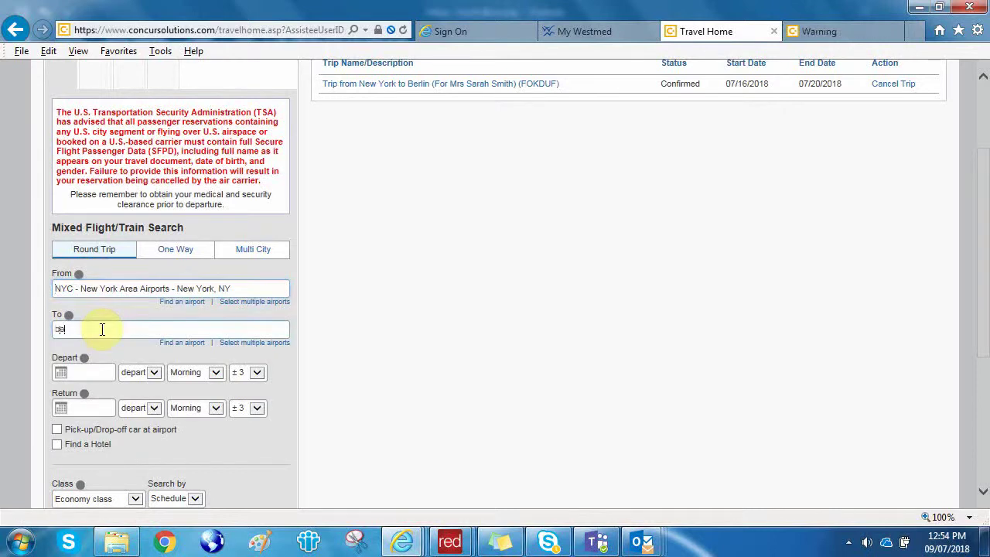
text(rlin Area Airports - Berlin)
click(118, 359)
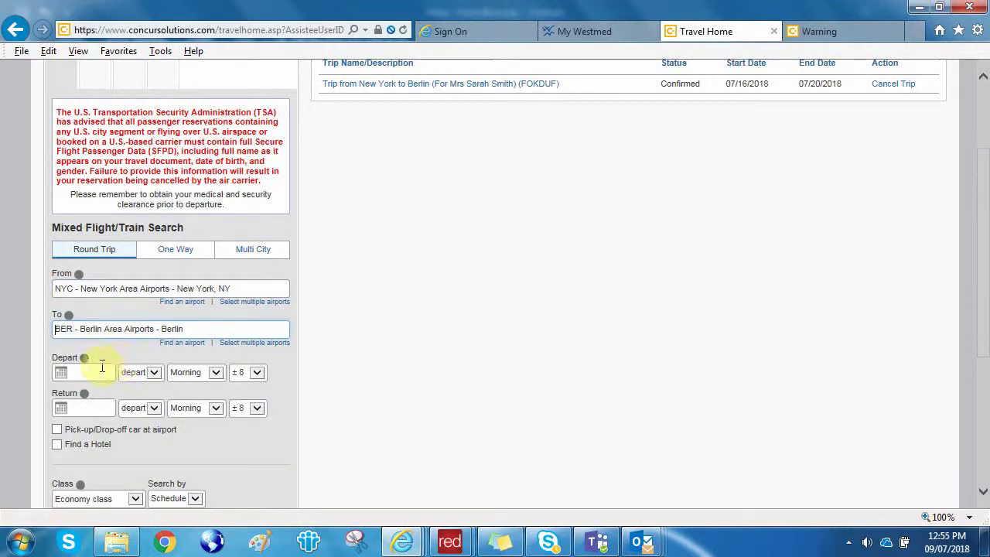
Set departure to 07/23/2018 at 05:00 pm with a ±4 hour window.
click(60, 372)
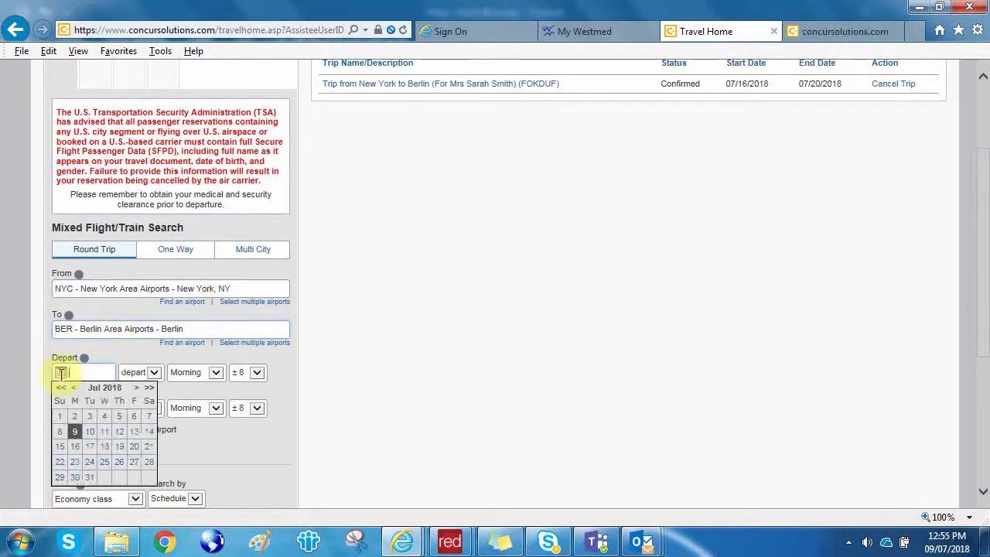
click(75, 463)
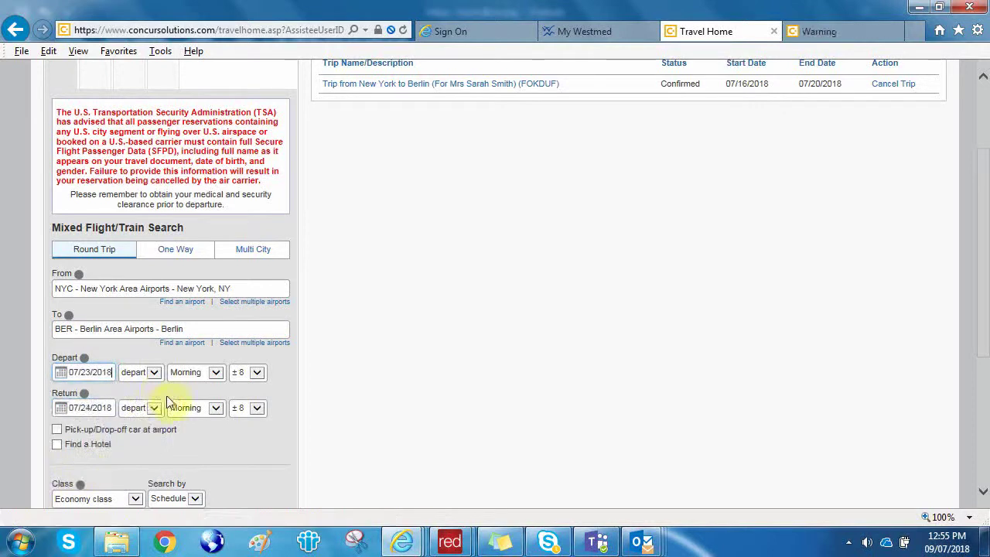
click(215, 373)
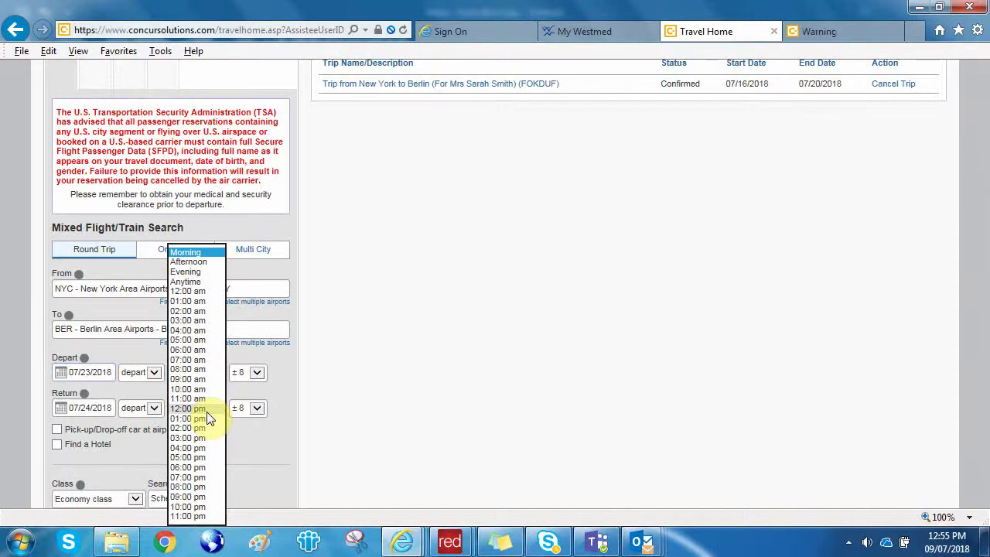
click(202, 459)
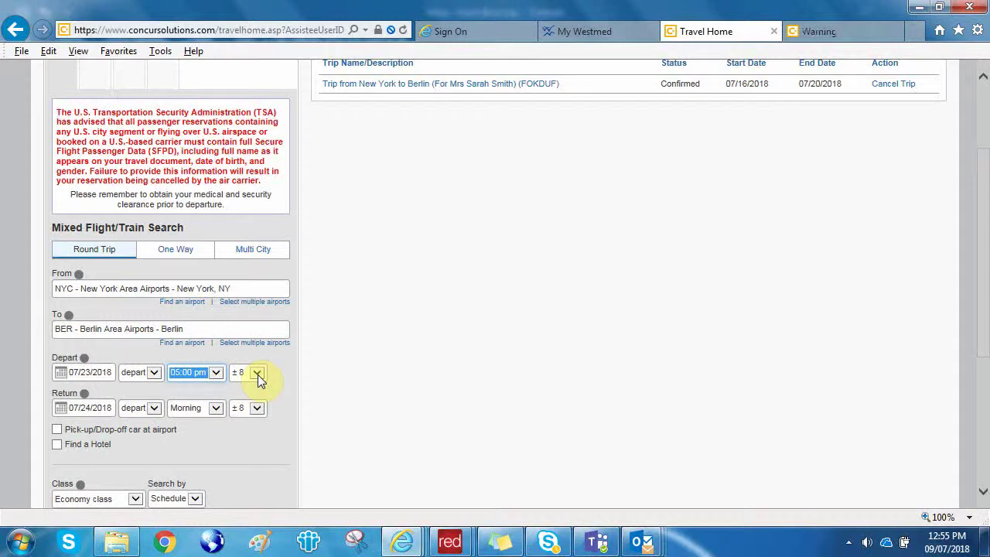
click(257, 373)
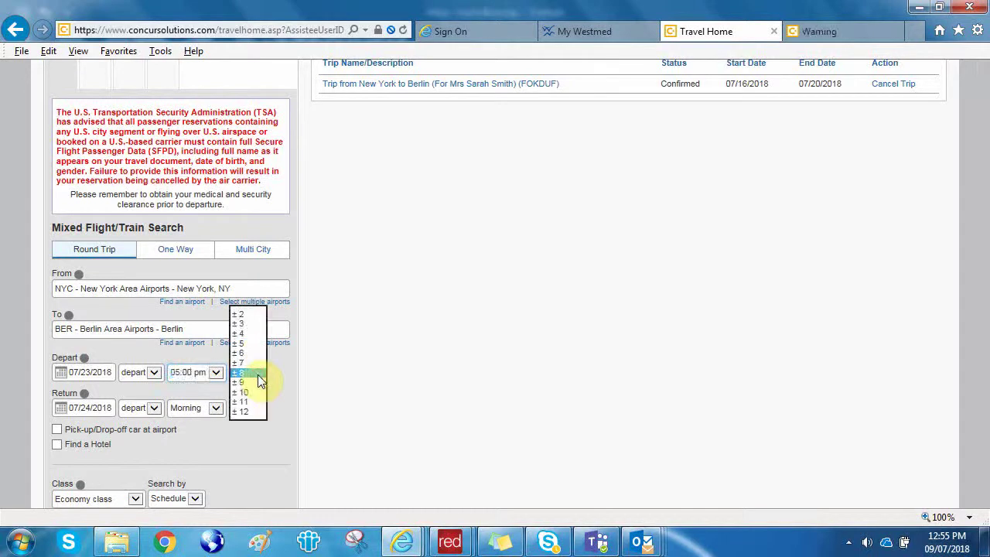
key(Escape)
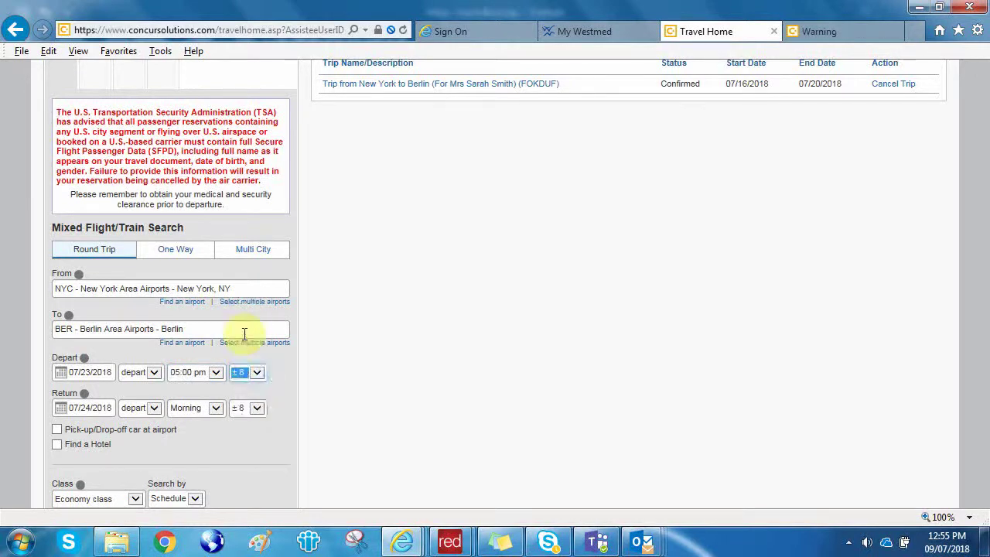
key(4)
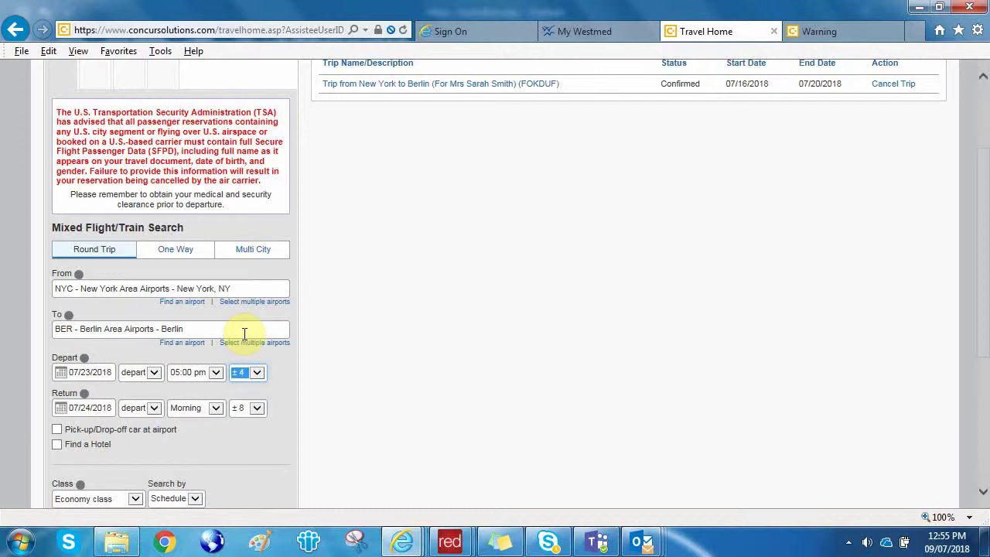
Set return to 07/27/2018 at 10:00 am with a ±4 hour window.
click(60, 408)
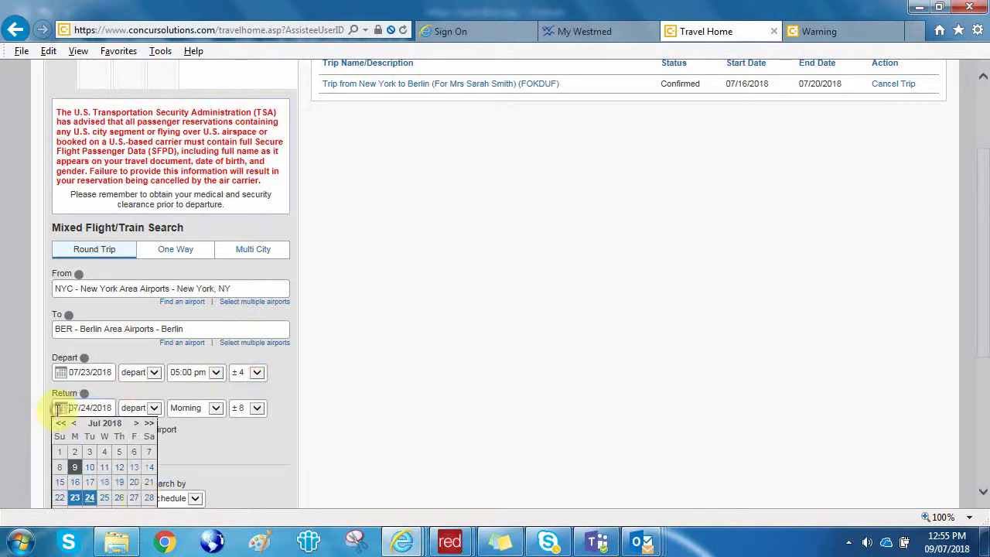
click(134, 497)
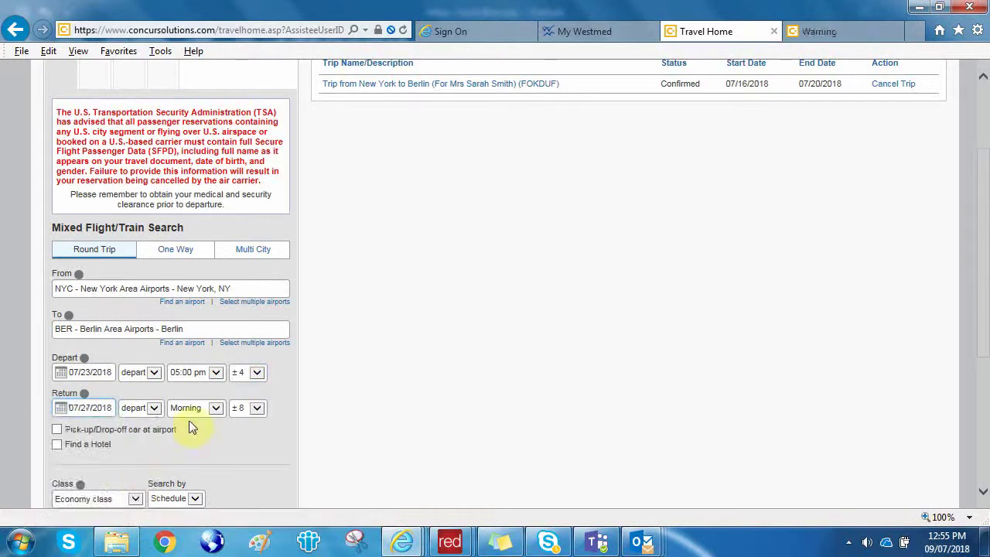
click(217, 408)
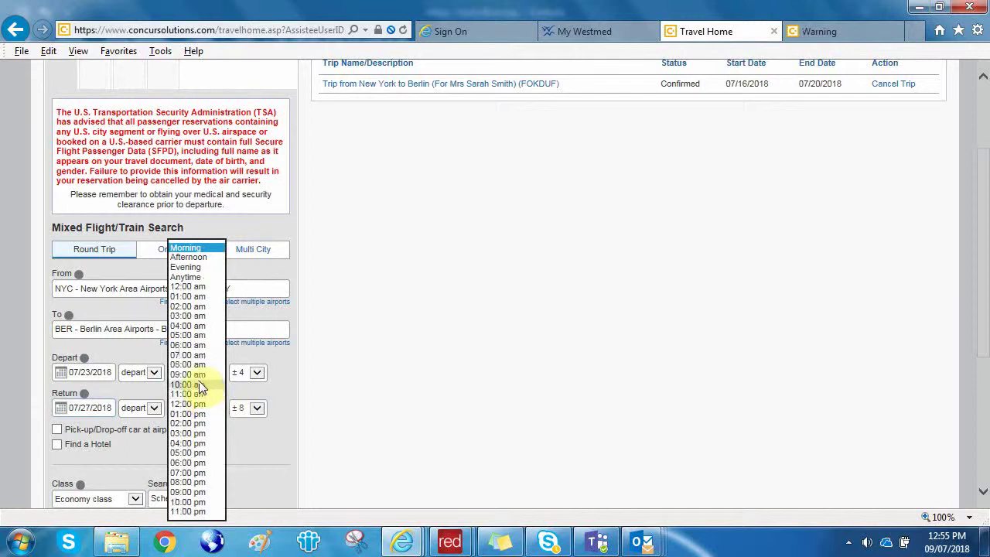
click(200, 386)
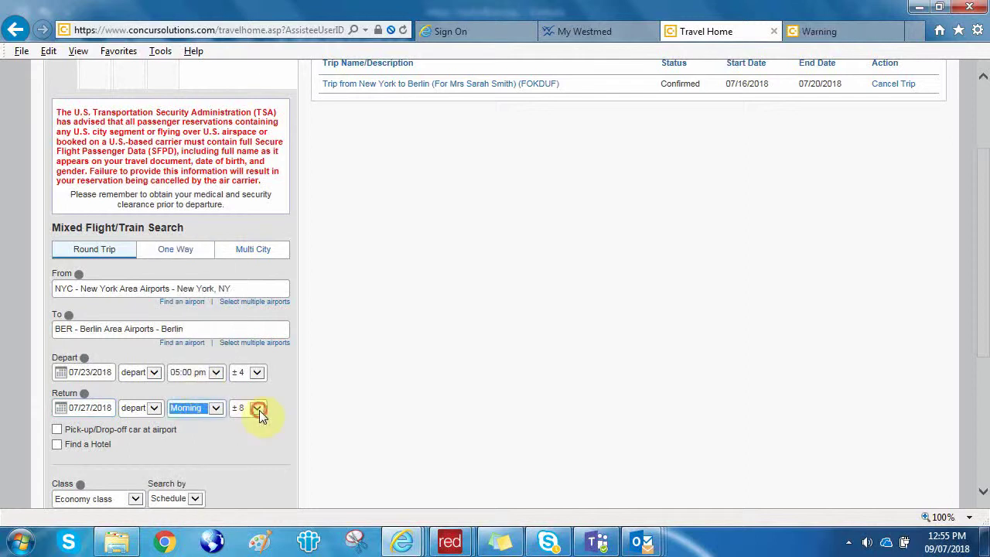
click(259, 408)
click(251, 368)
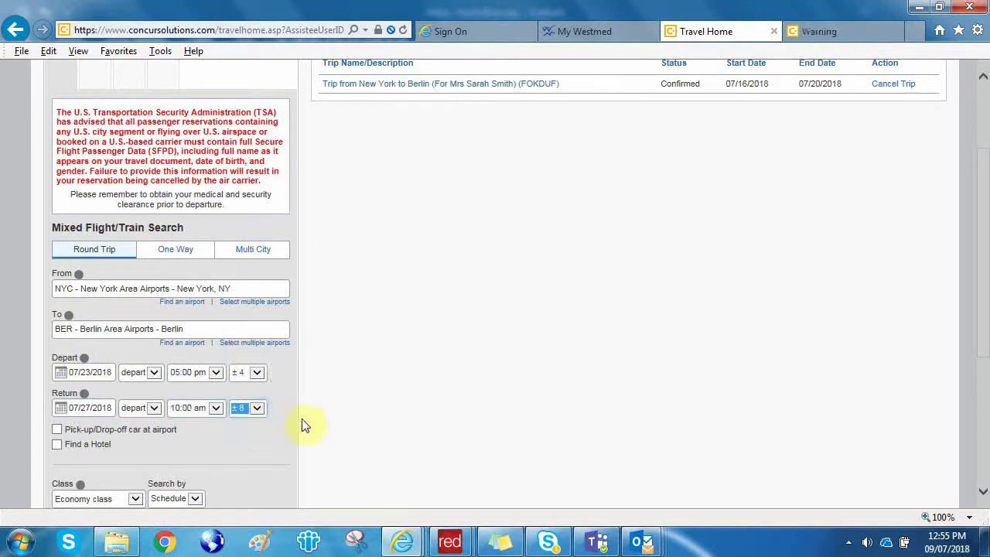
Choose the search-by option and launch the flight search.
scroll(303, 418, down, 1)
scroll(302, 419, down, 1)
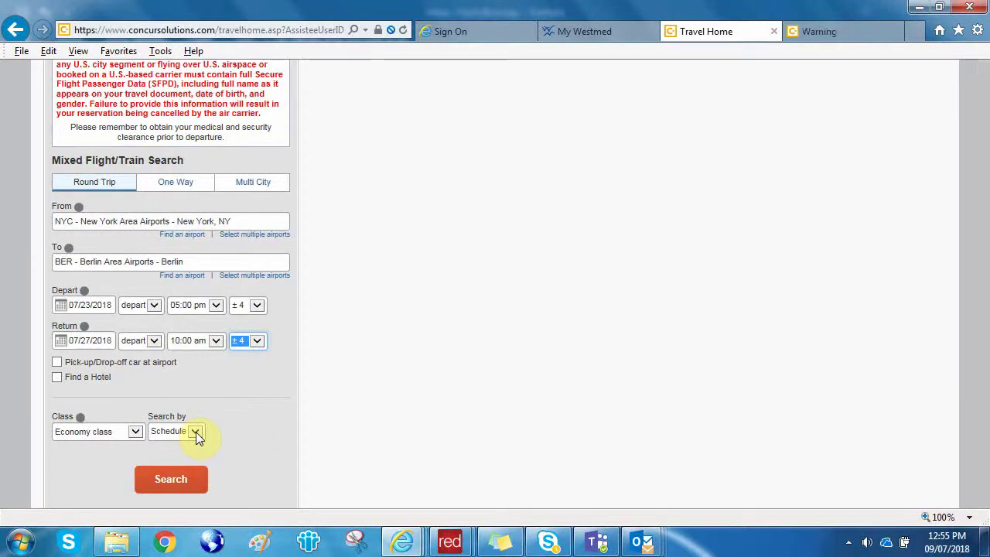
click(196, 432)
click(197, 435)
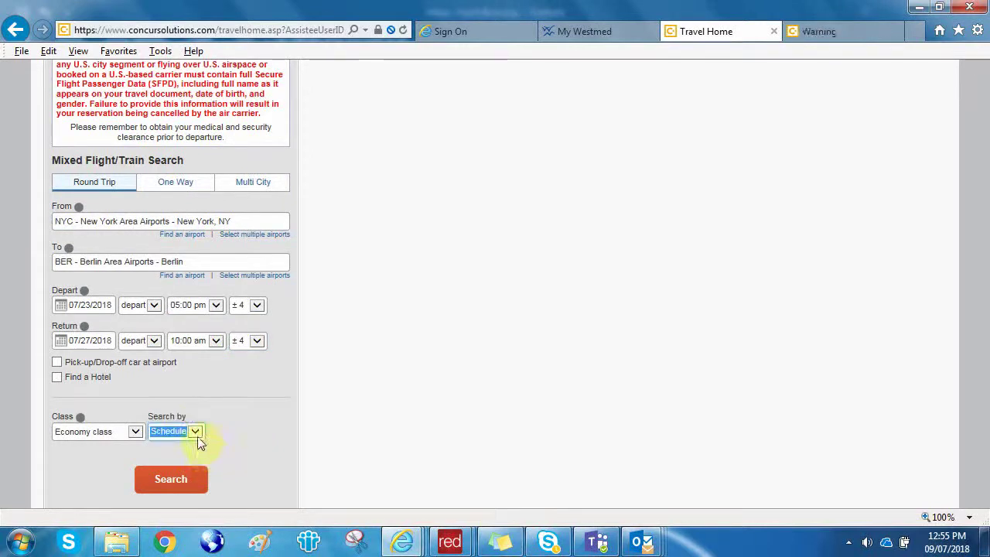
click(197, 436)
click(184, 442)
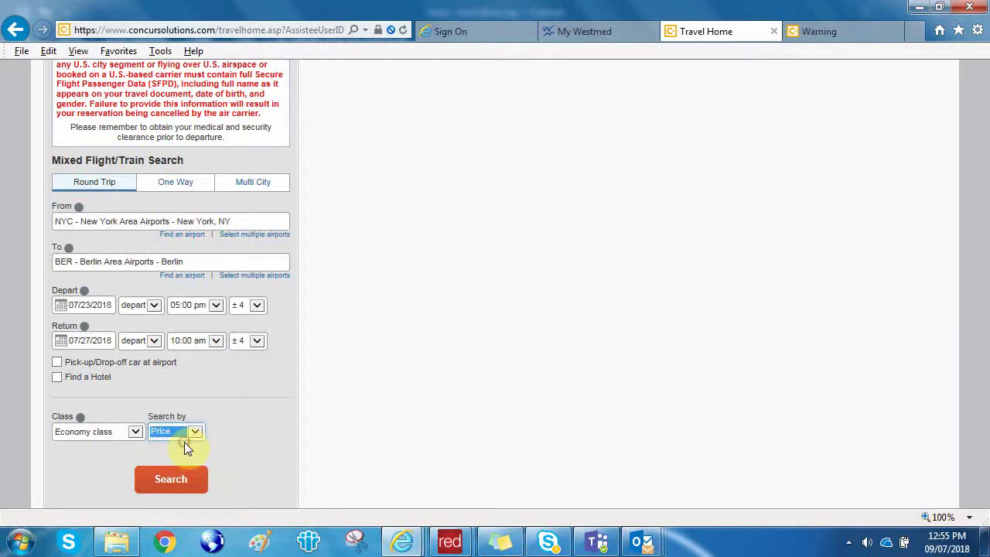
scroll(184, 442, down, 1)
click(170, 480)
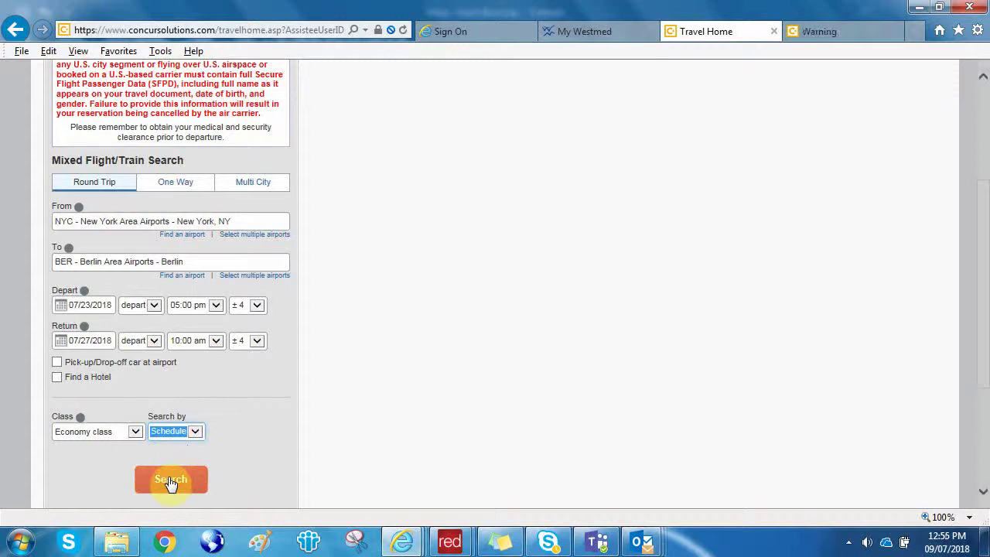
click(170, 480)
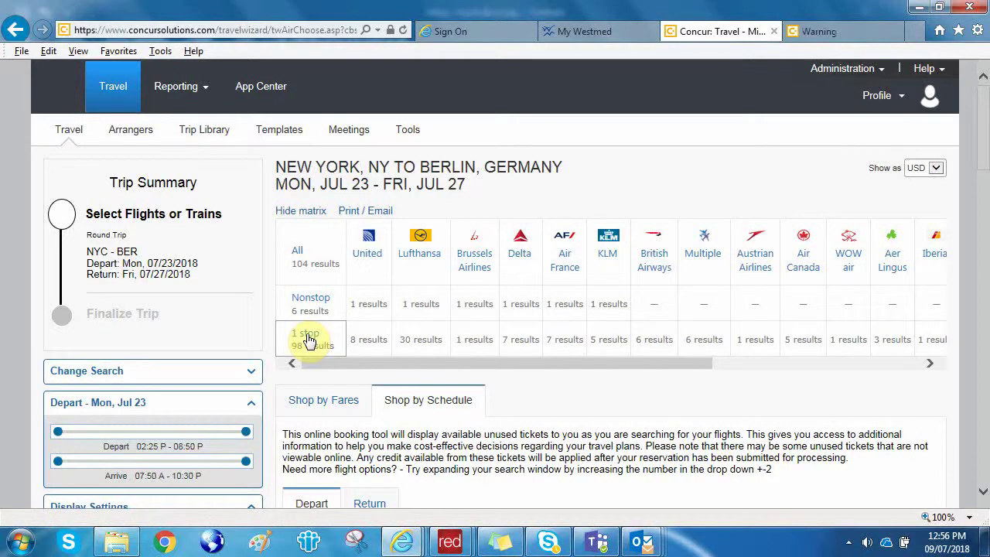
Scroll down to the 104 Jul 23 departing flights, led by the United 05:50p EWR–TXL nonstop.
scroll(309, 340, down, 2)
scroll(309, 336, down, 2)
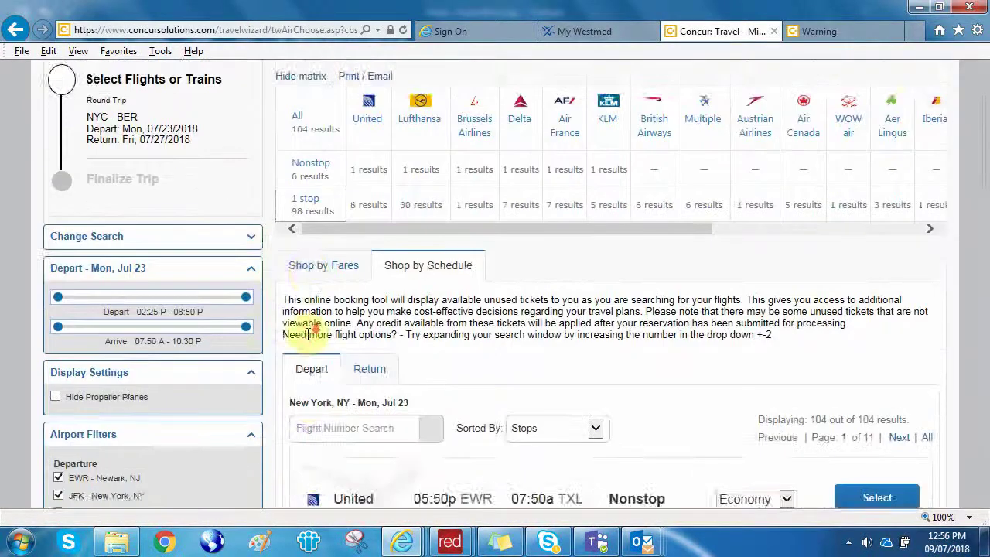
scroll(308, 334, down, 2)
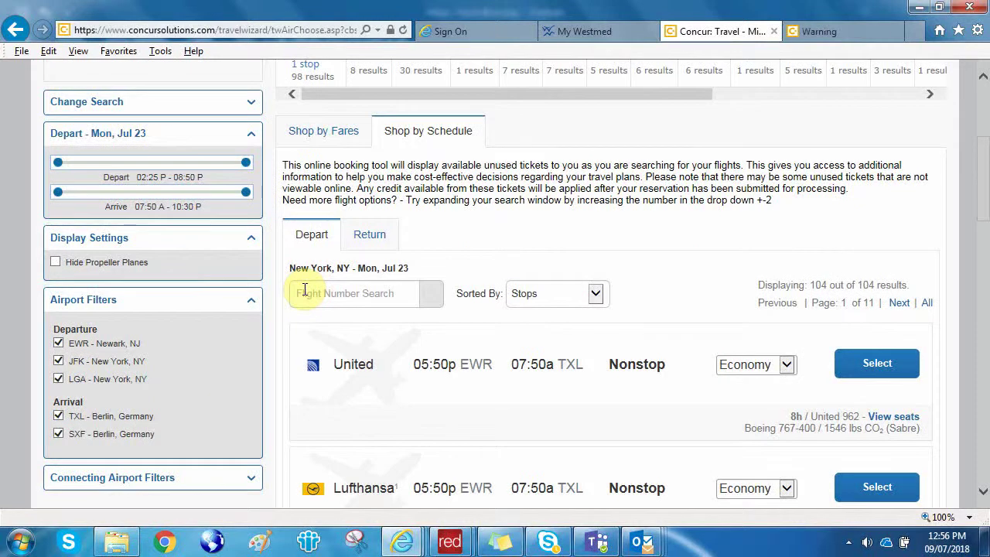
Sort the Jul 23 departing flights by Duration and scroll through the reordered list.
click(597, 294)
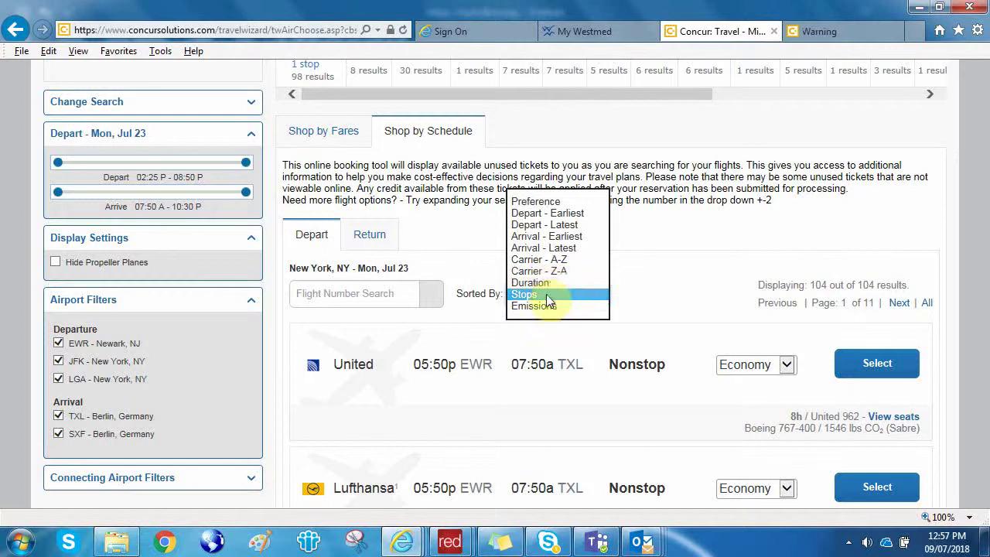
click(546, 293)
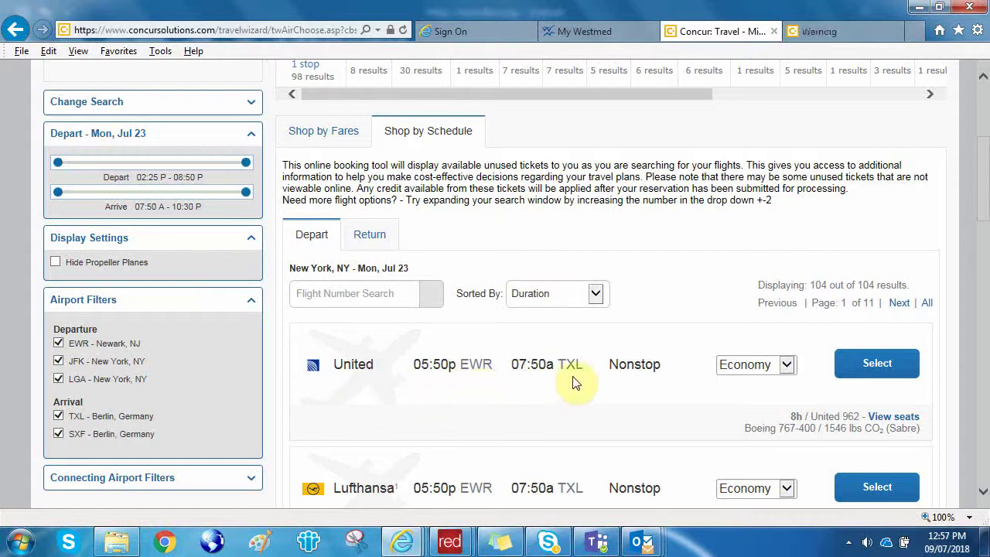
scroll(632, 383, down, 1)
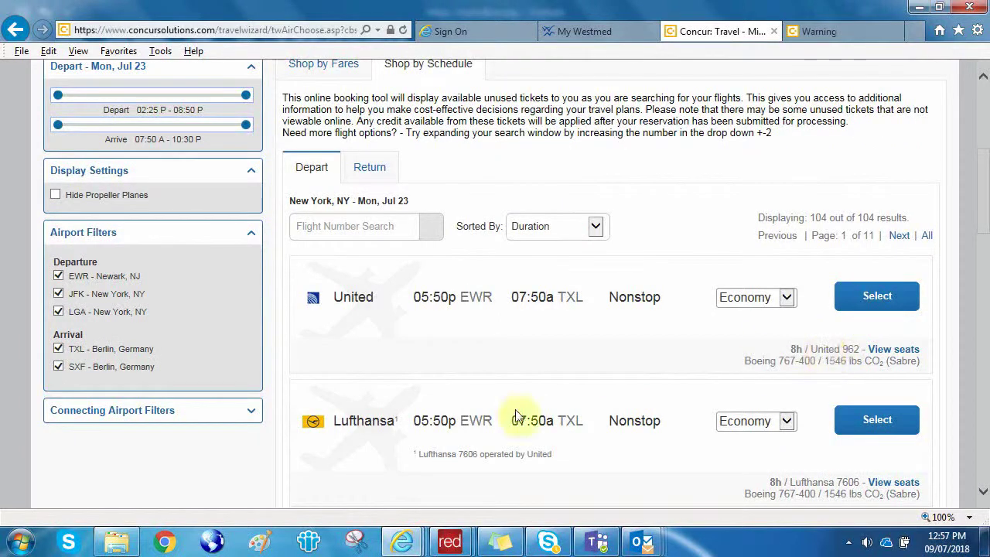
scroll(379, 454, down, 1)
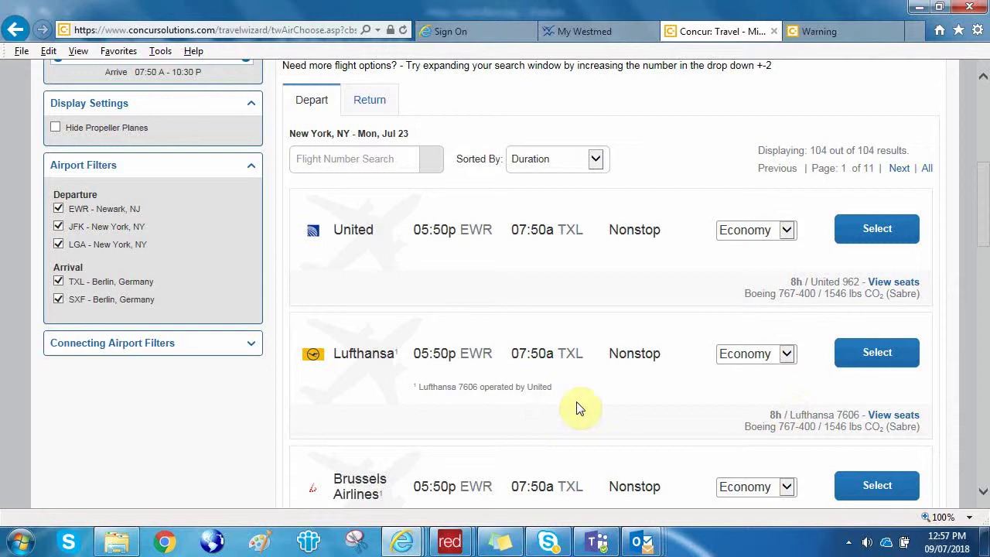
scroll(579, 405, up, 1)
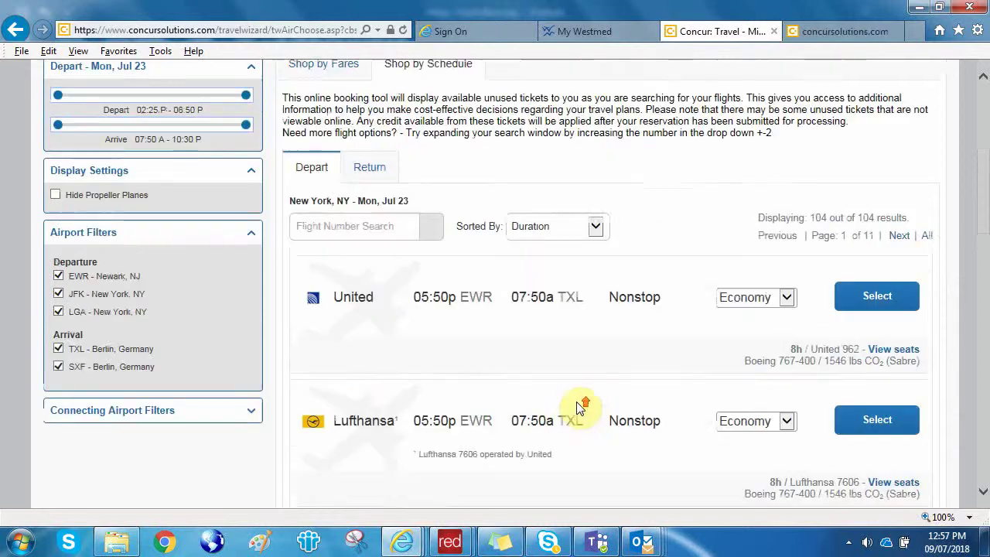
Select the United 05:50p departure and 09:40a return nonstops, then take the $2,144.51 fare.
click(877, 298)
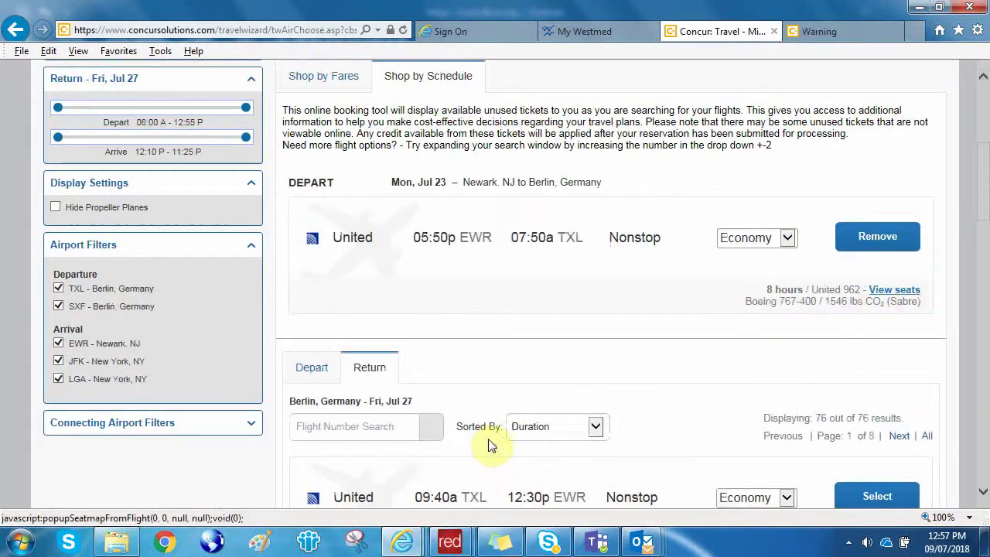
scroll(489, 445, down, 2)
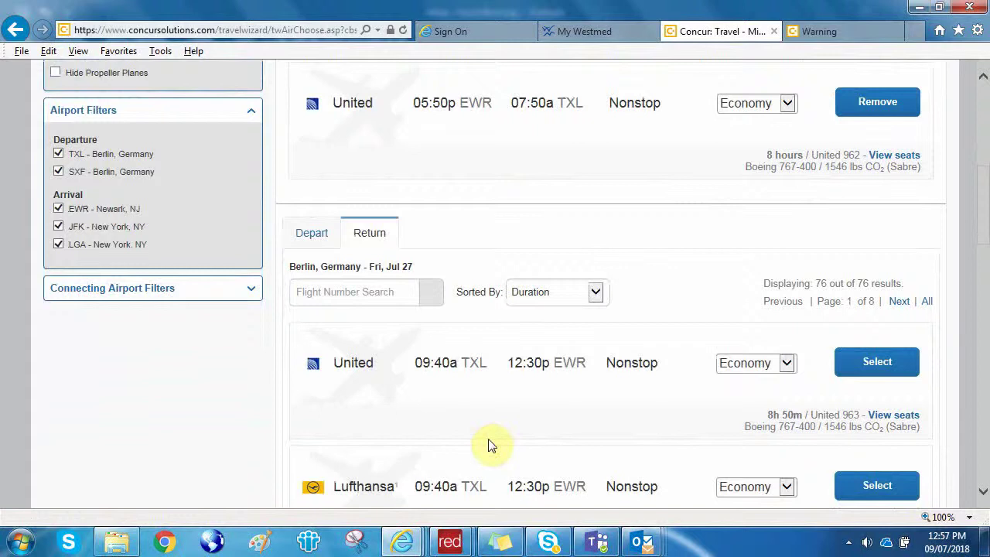
scroll(489, 444, down, 2)
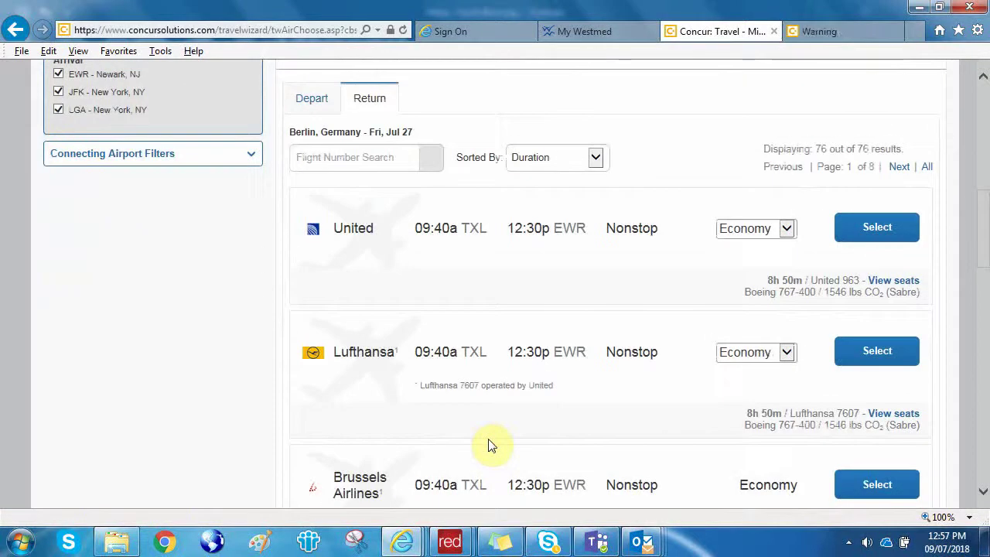
scroll(541, 441, down, 1)
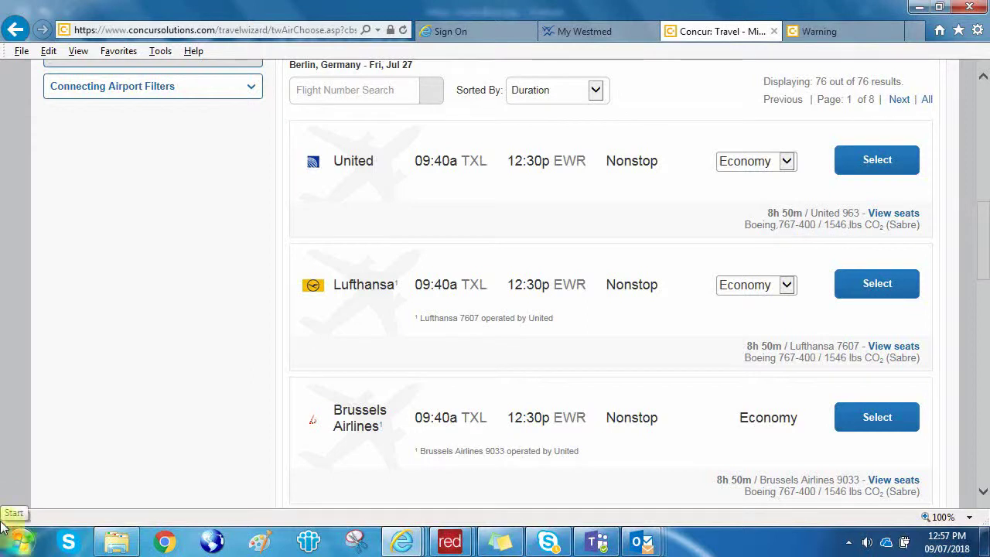
click(386, 210)
scroll(390, 212, up, 1)
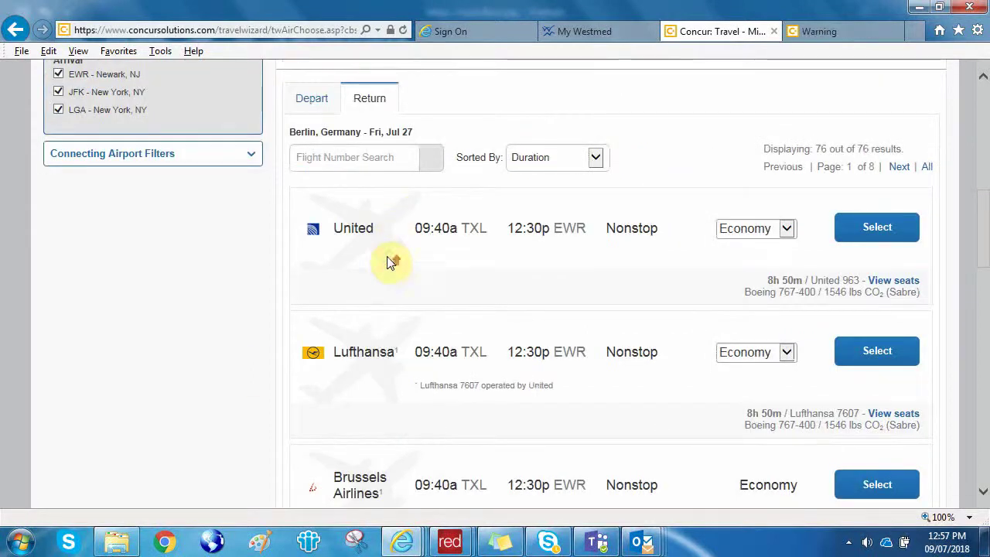
scroll(390, 263, up, 5)
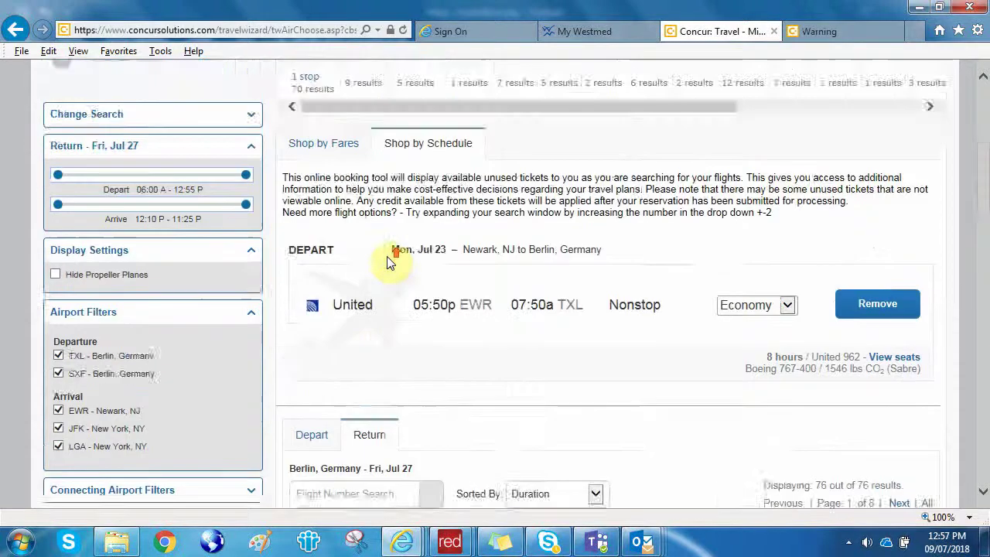
scroll(390, 263, down, 2)
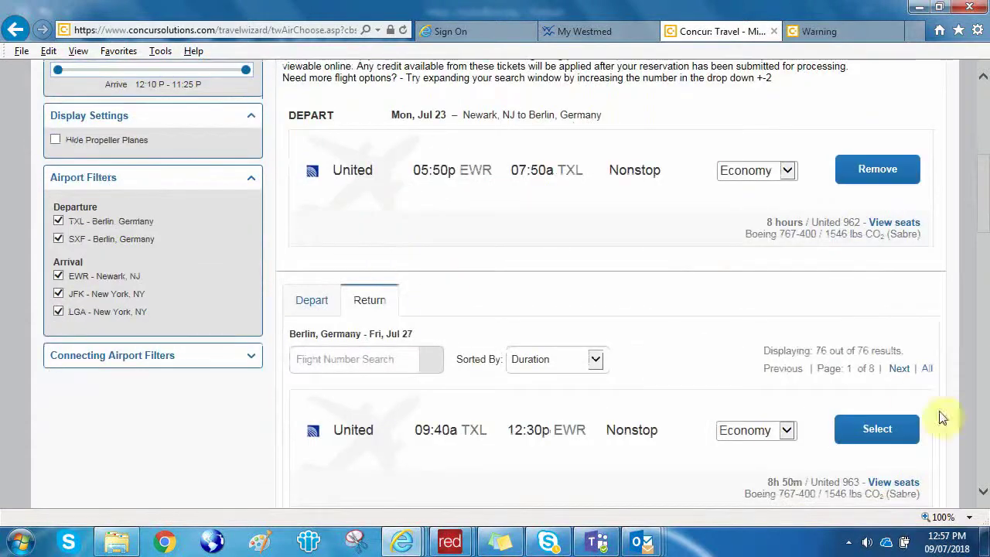
click(884, 428)
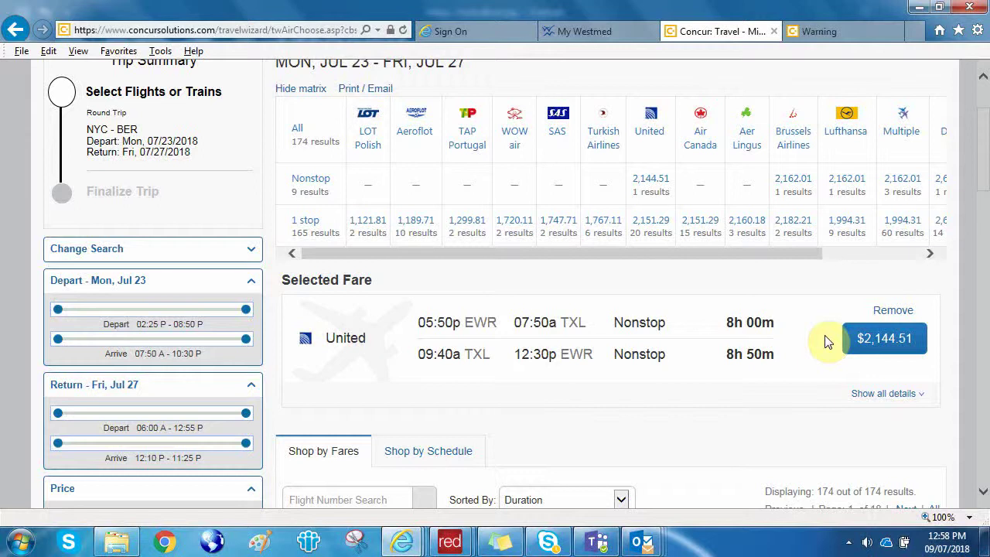
click(890, 340)
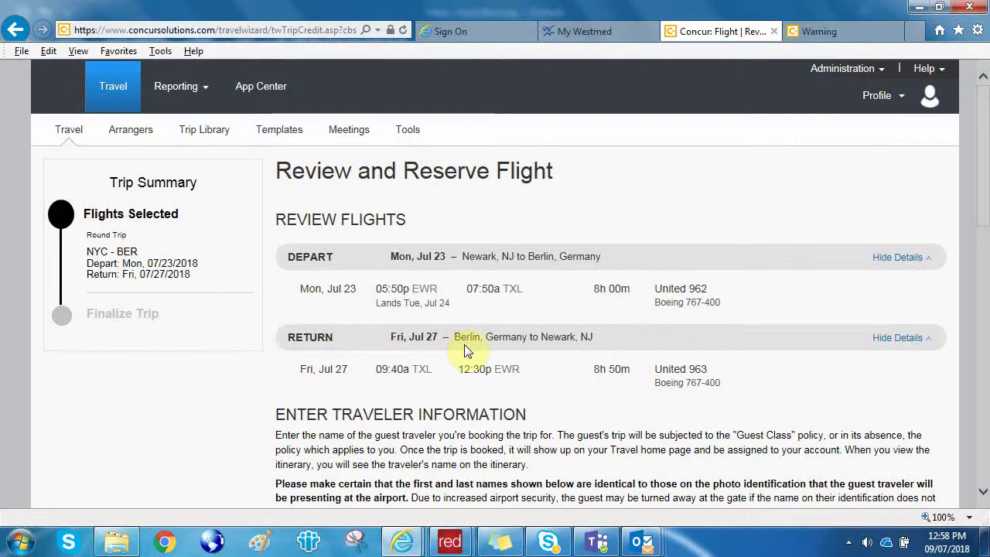
Set the guest's title to Mr and enter the legal first and last names, marking no middle name.
scroll(464, 351, down, 4)
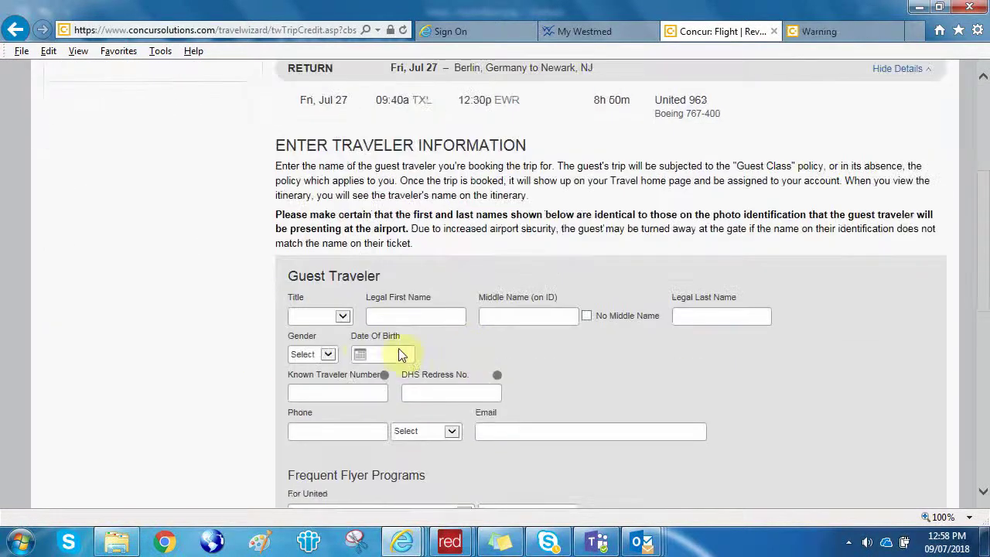
click(343, 318)
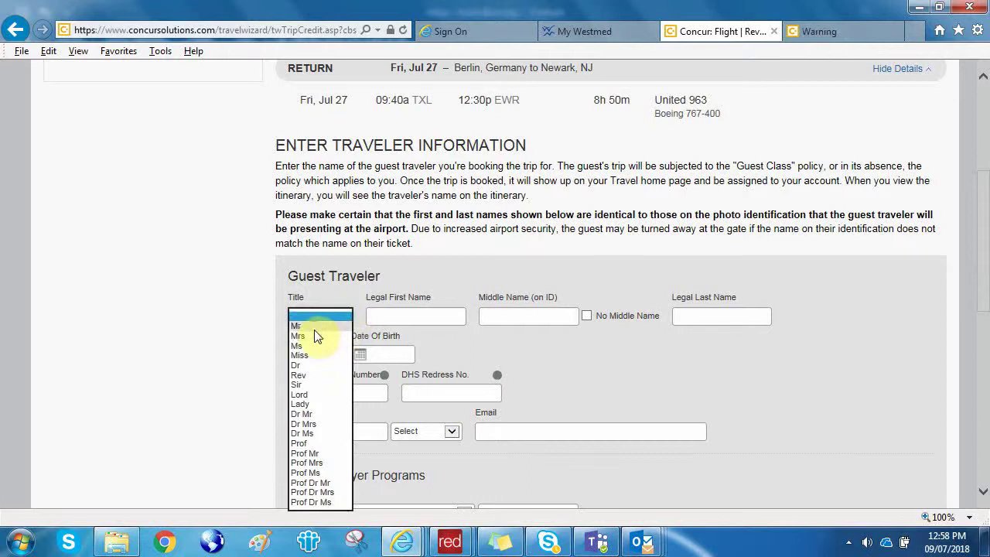
click(314, 329)
click(399, 314)
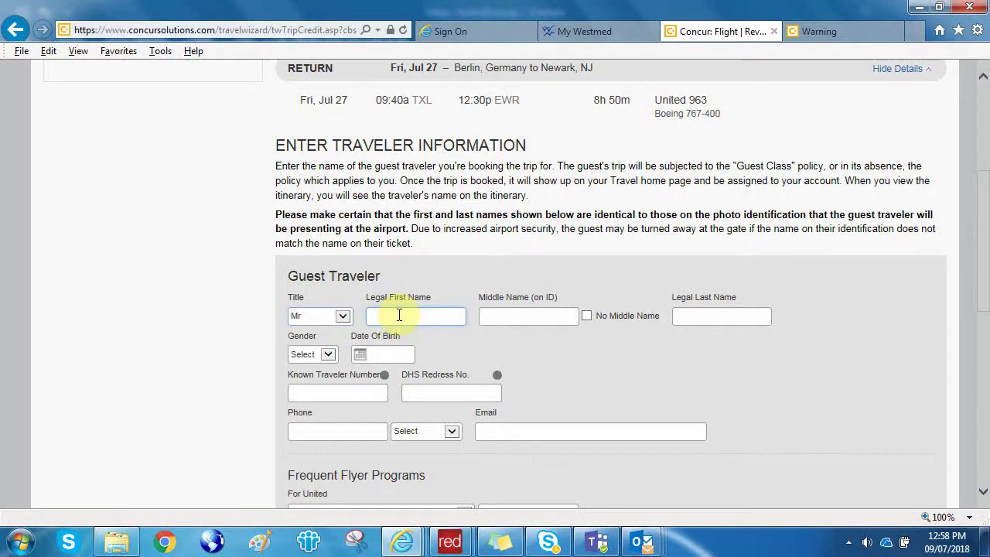
key(BackSpace)
key(Tab)
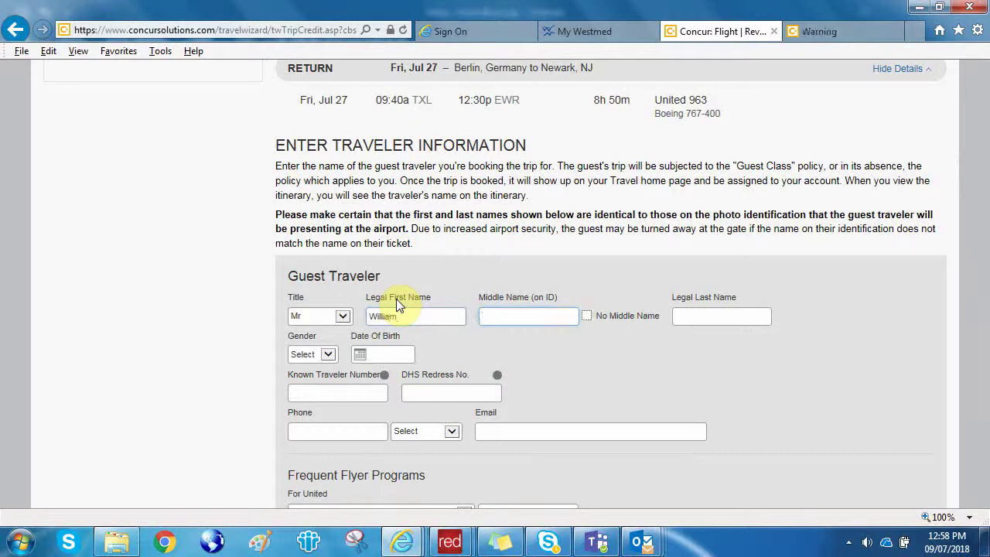
click(587, 315)
click(704, 316)
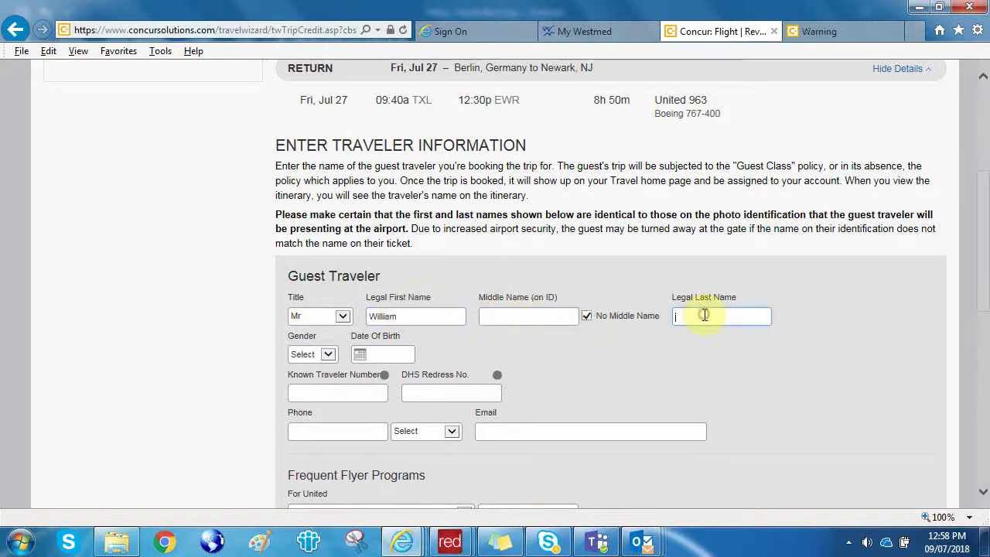
key(Tab)
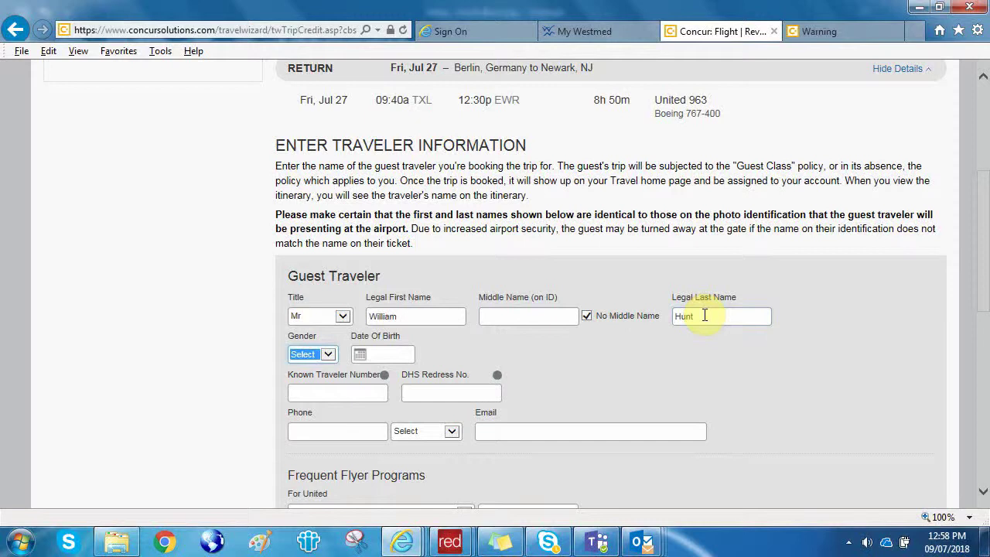
Set the guest's gender to Male and enter the date of birth.
click(329, 355)
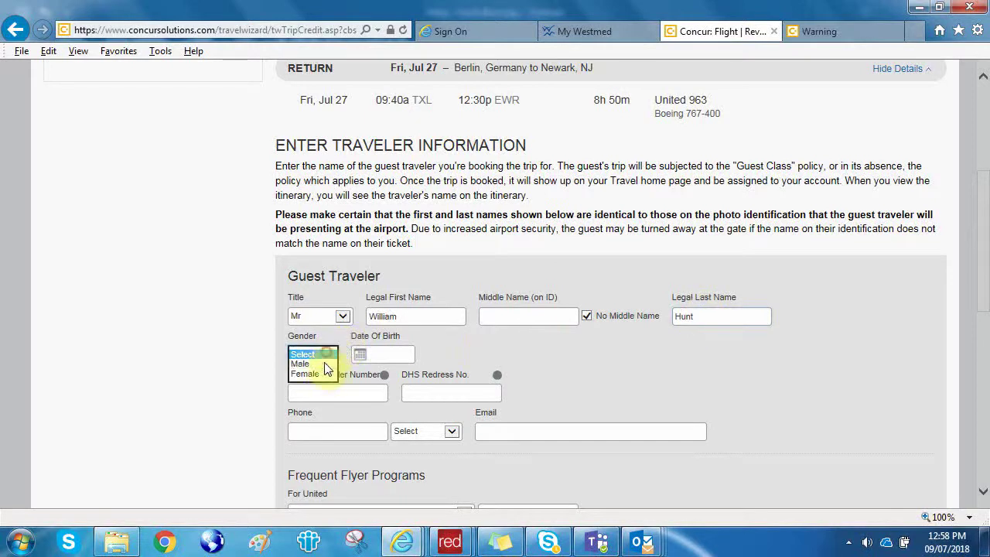
click(323, 364)
click(360, 355)
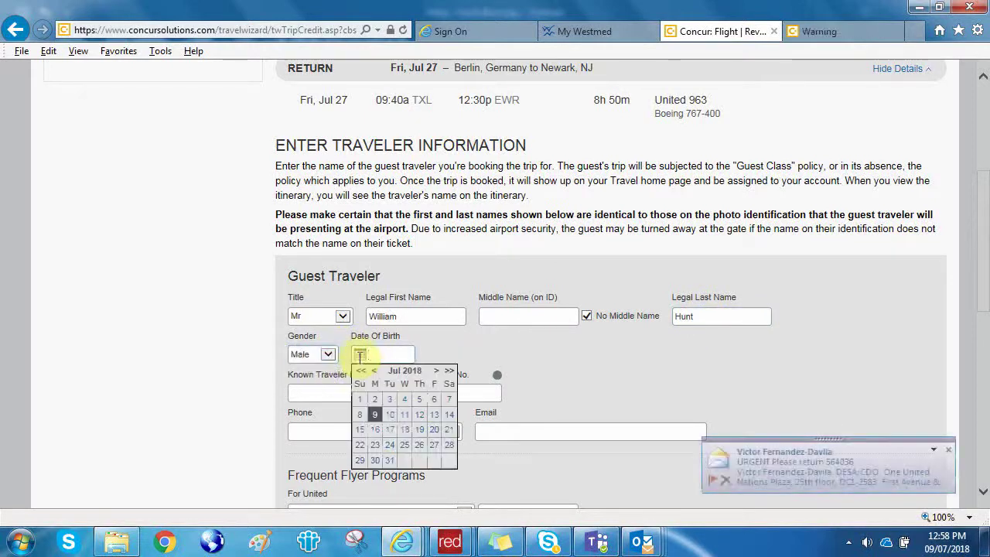
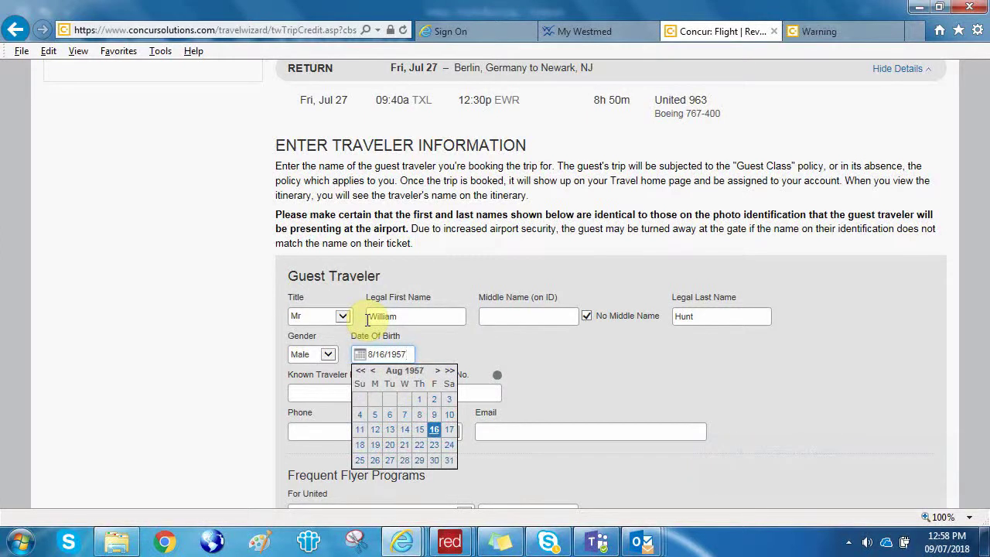
click(309, 395)
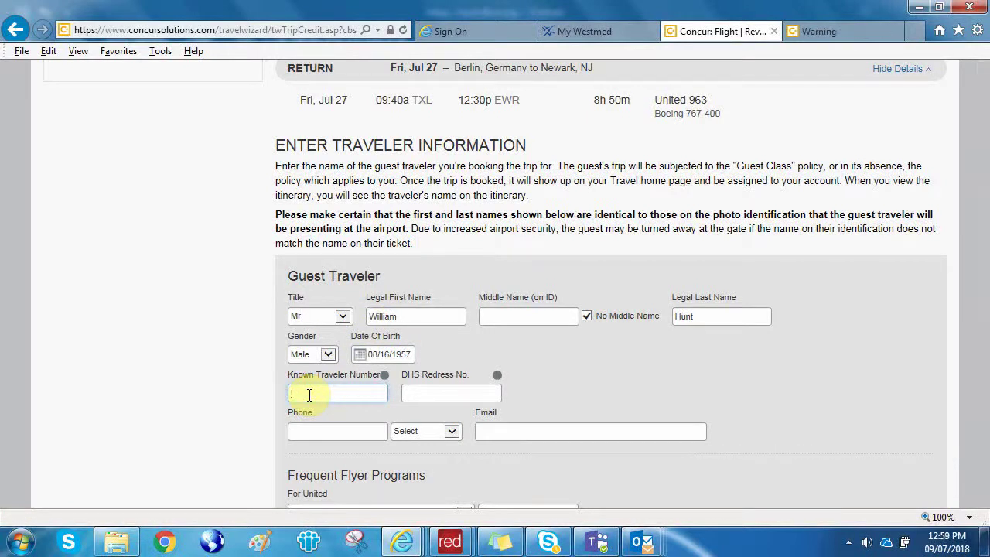
Enter the guest's phone number and e-mail address in the traveler form.
scroll(308, 395, down, 1)
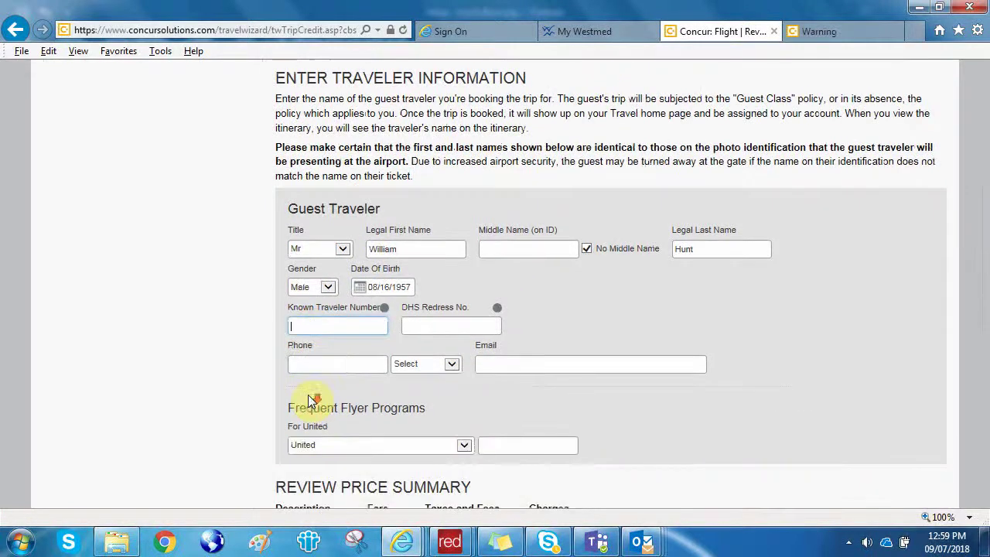
click(322, 364)
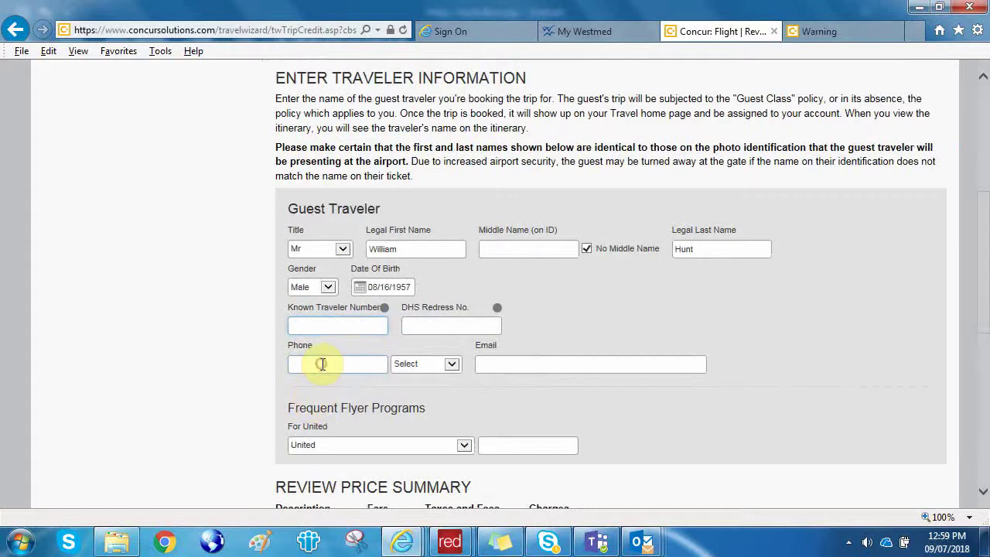
text(203-879)
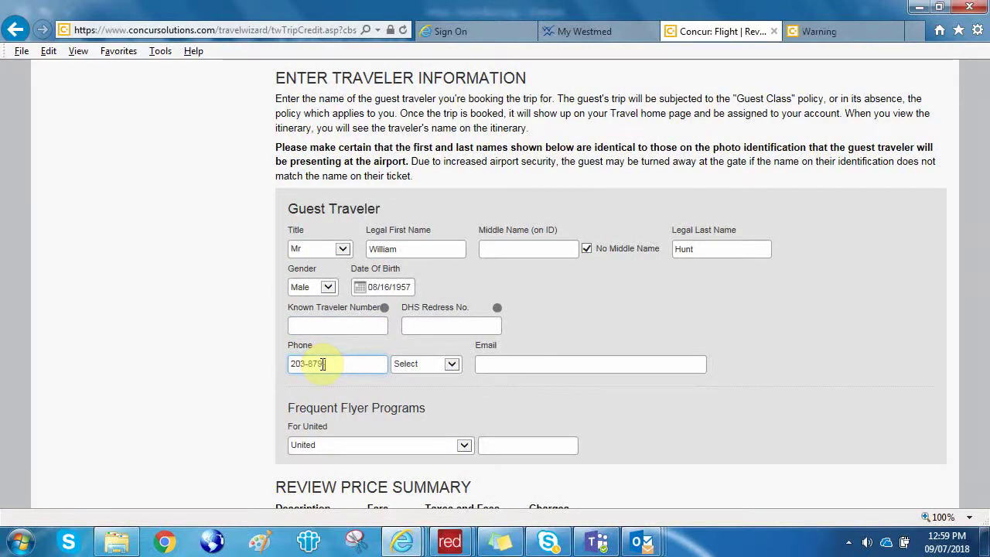
text(20)
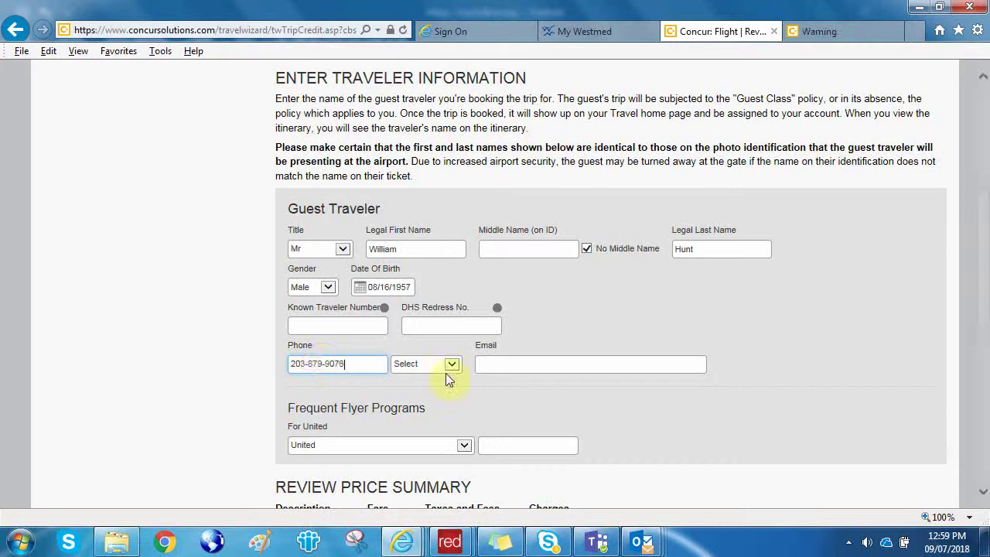
click(512, 364)
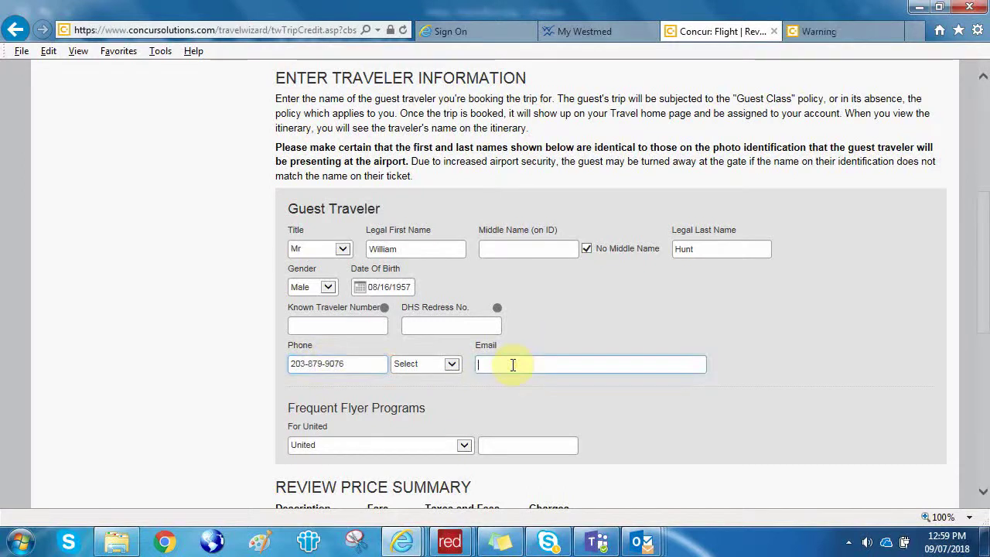
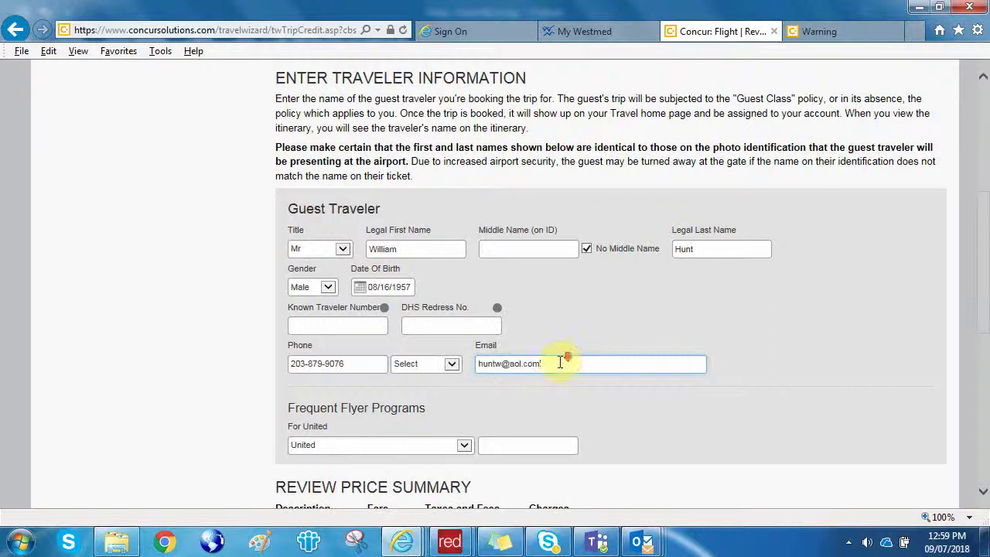
scroll(560, 362, down, 3)
scroll(560, 371, down, 1)
scroll(564, 360, up, 2)
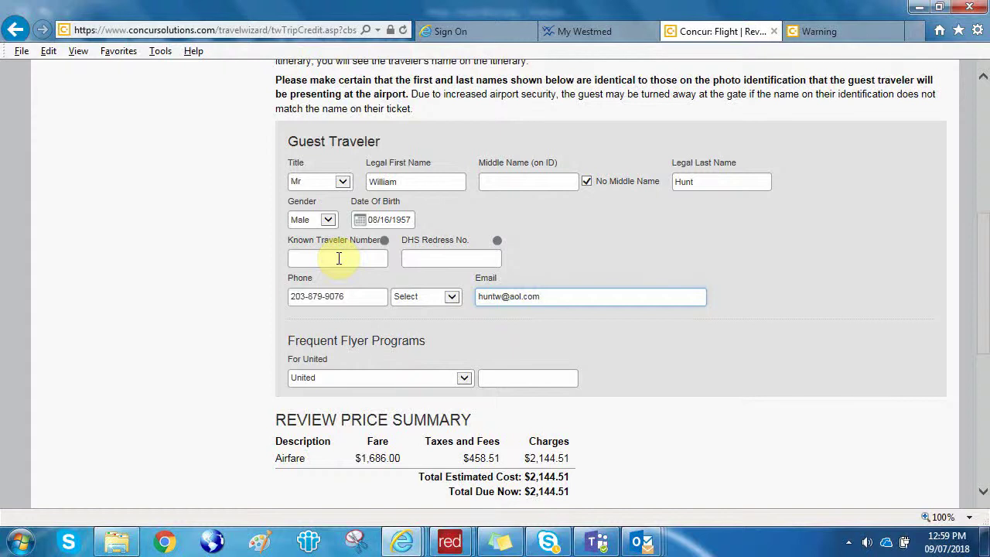
scroll(339, 259, down, 4)
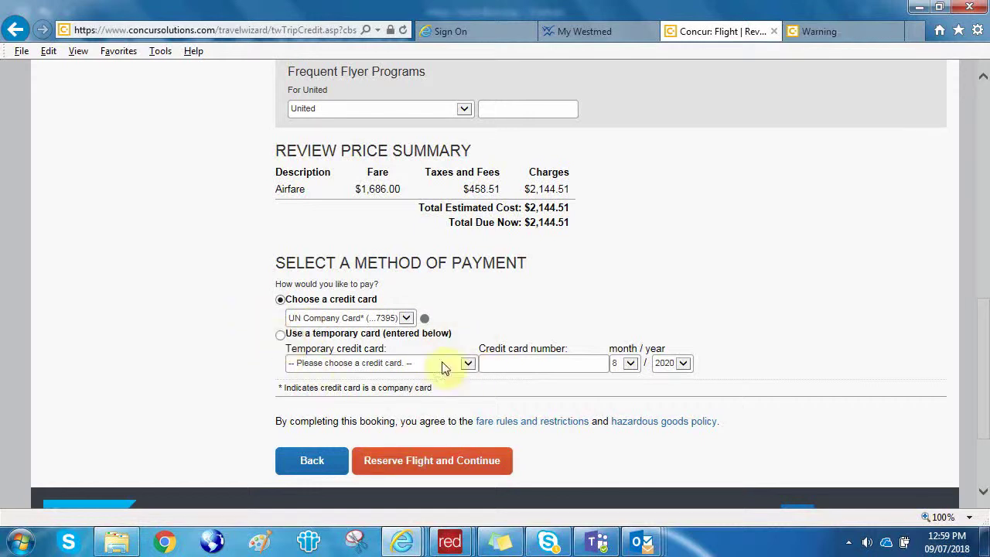
Dismiss the required-fields warning, set the phone type to Cell Phone, and reserve the flight.
click(429, 461)
click(624, 304)
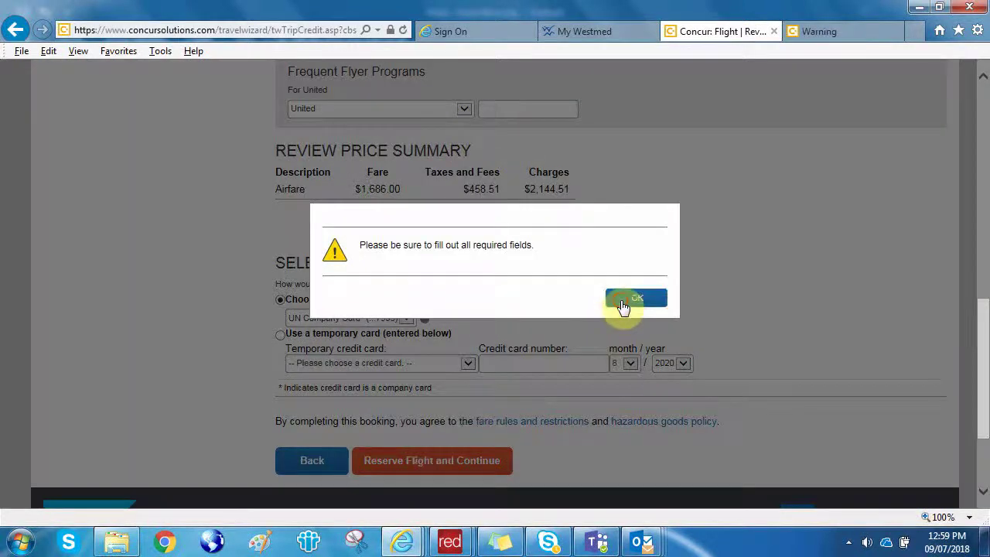
scroll(602, 301, up, 2)
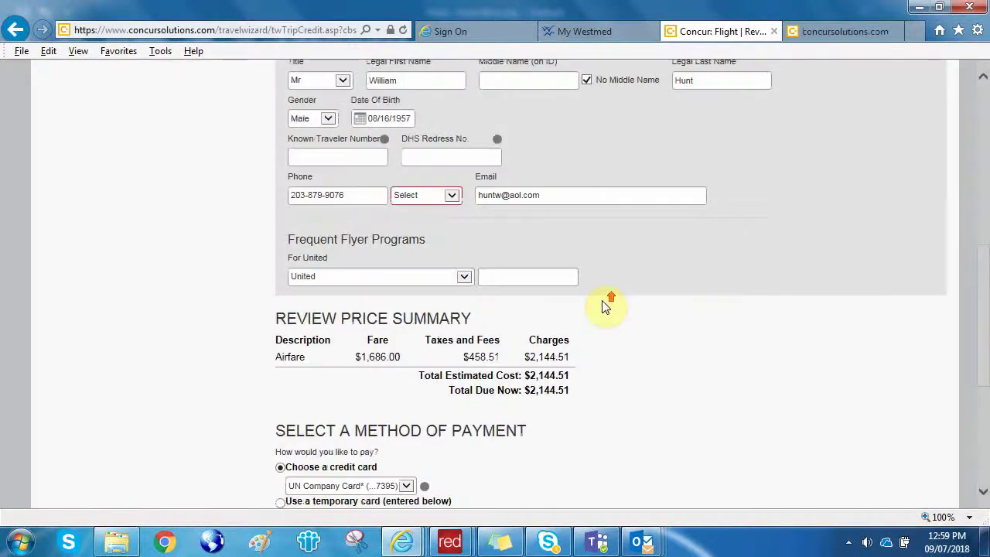
click(452, 198)
click(428, 223)
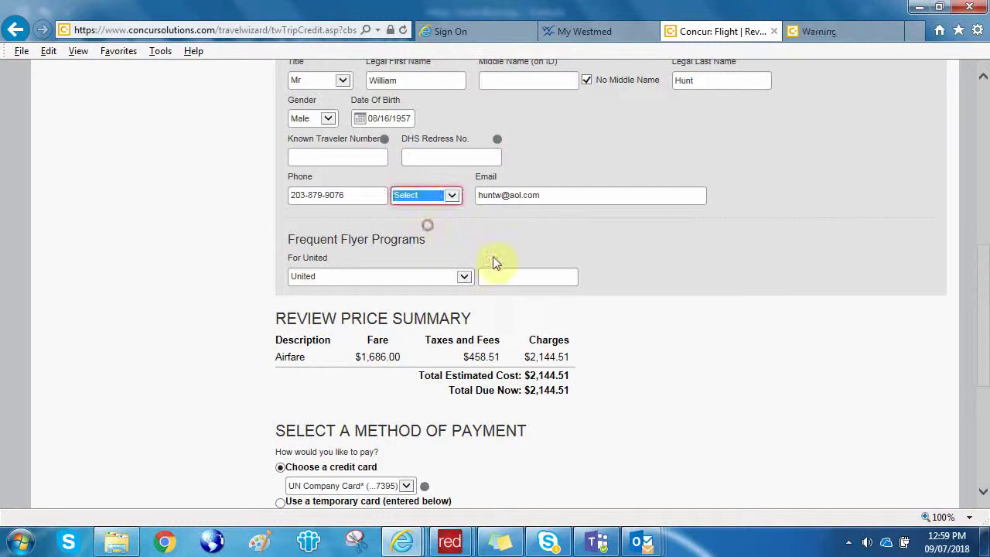
scroll(630, 378, down, 3)
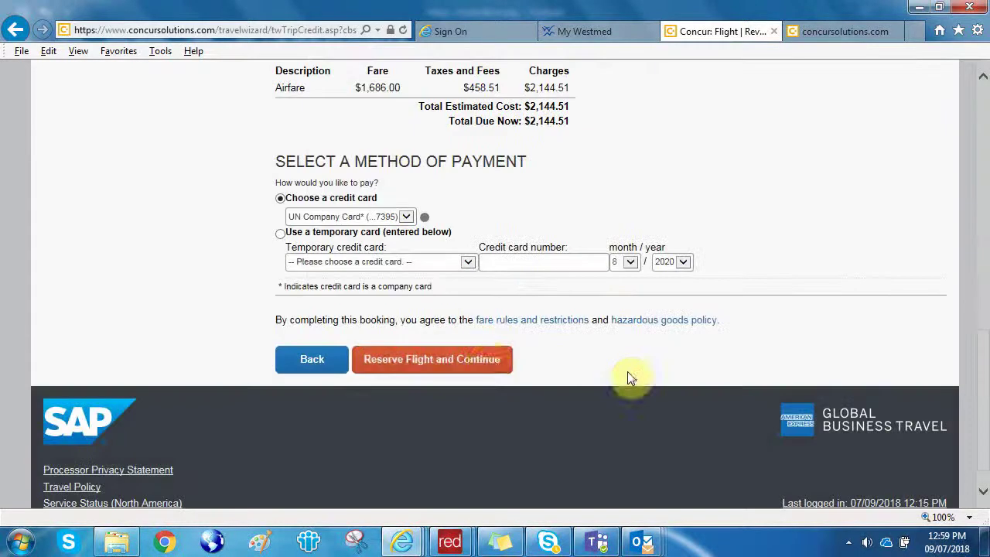
click(488, 361)
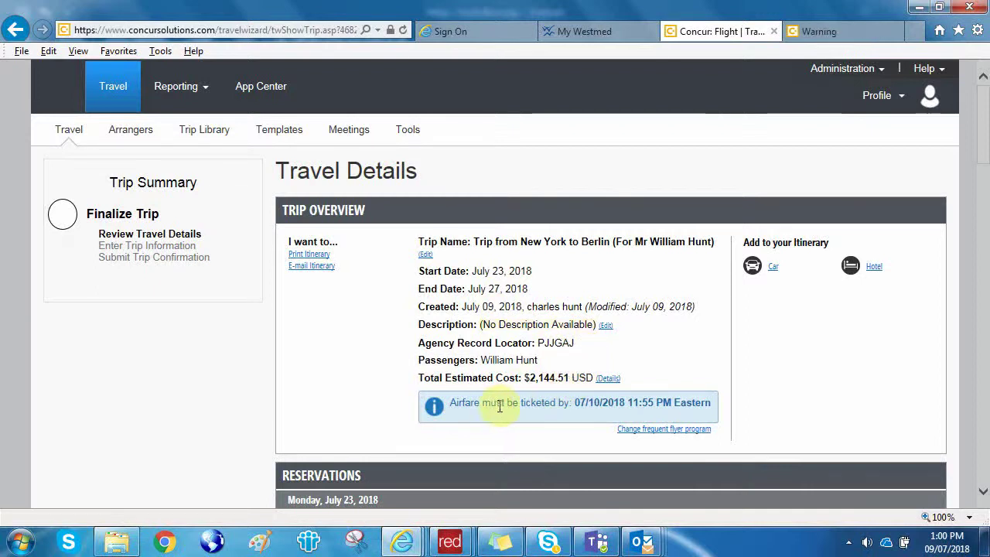
Review the Travel Details for the New York–Berlin trip and proceed with Next.
scroll(633, 406, down, 1)
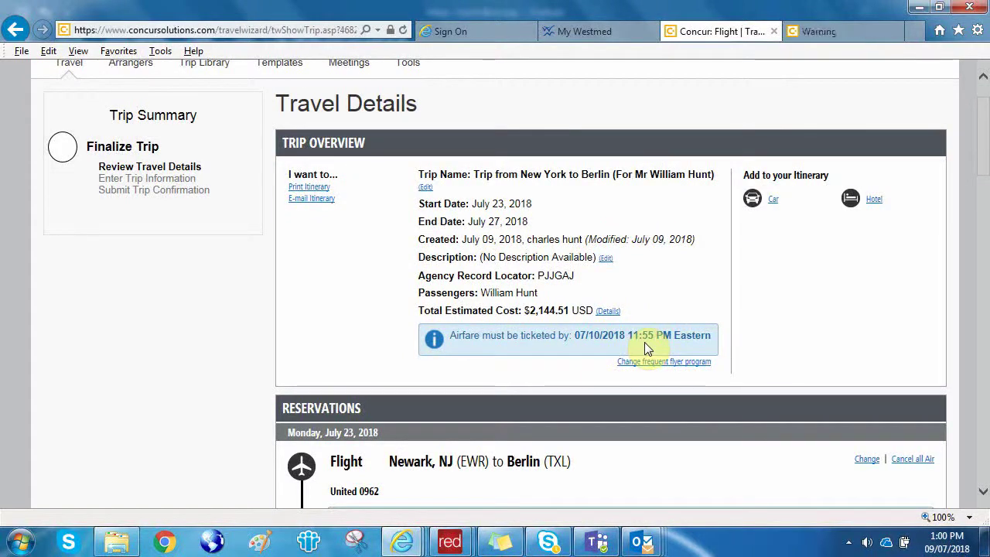
scroll(648, 348, down, 8)
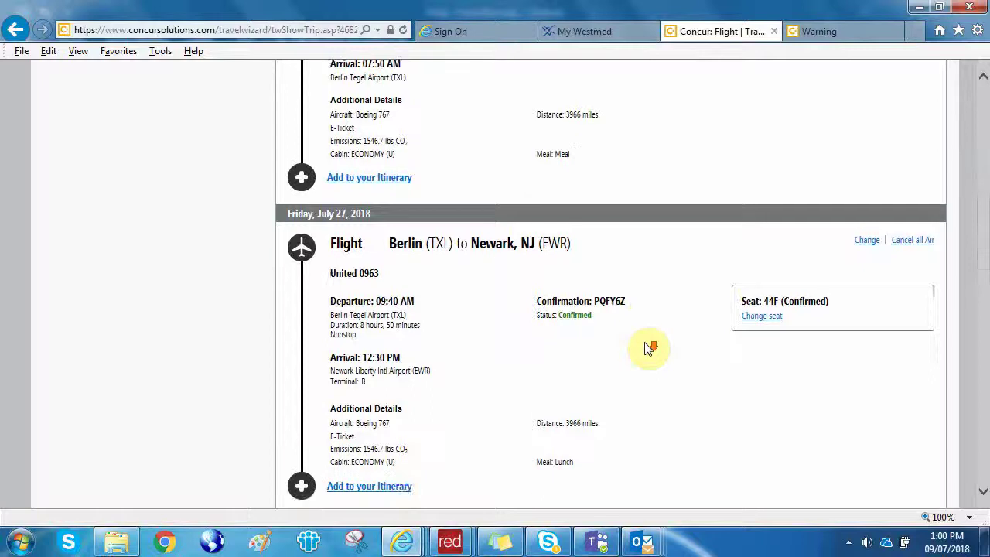
scroll(649, 348, down, 4)
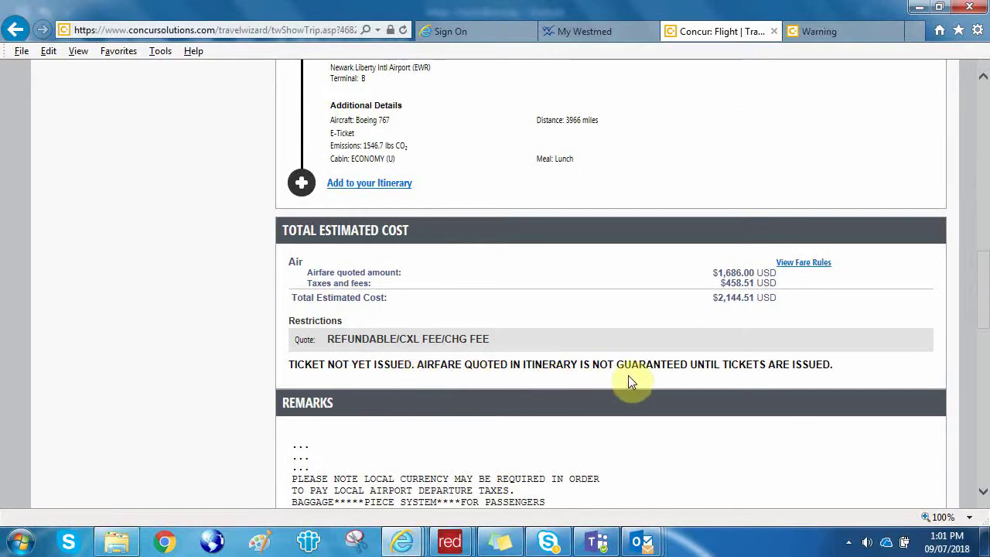
scroll(629, 375, down, 8)
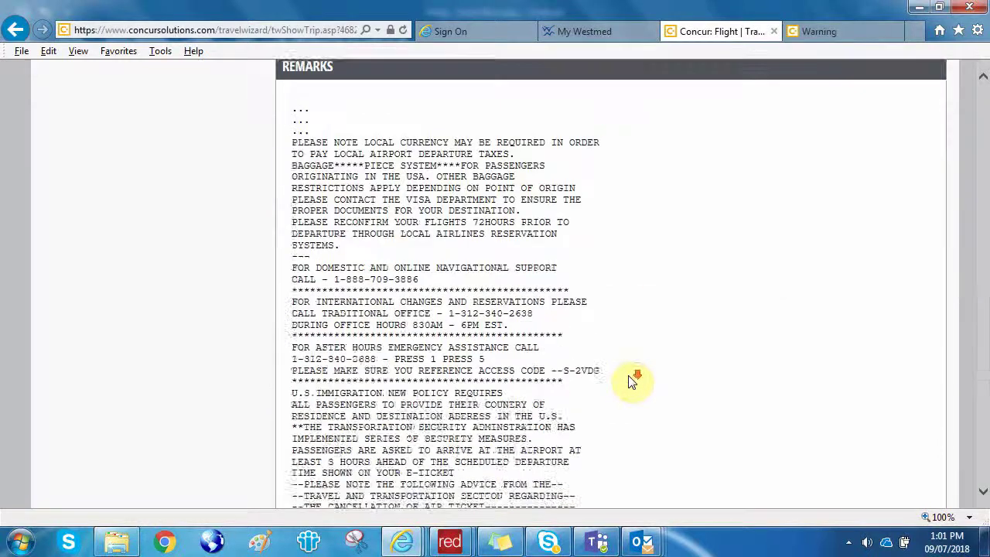
scroll(628, 380, down, 1)
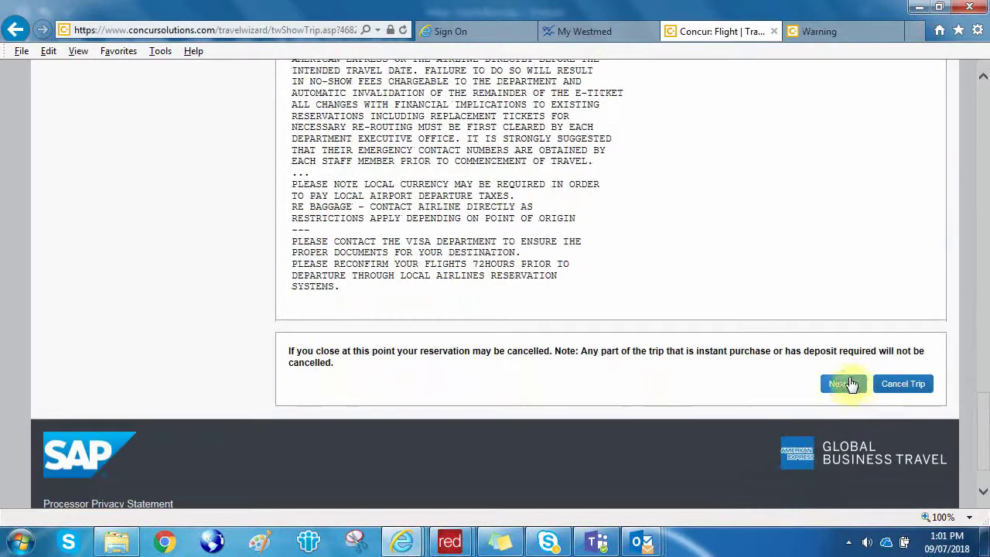
click(844, 383)
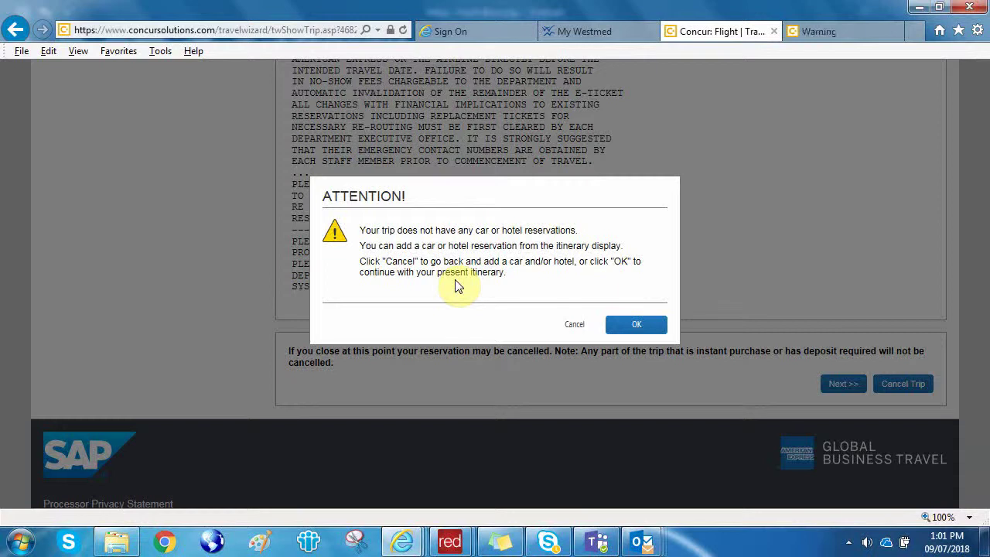
Continue without a car or hotel, enter the Index and TA numbers, and submit.
click(636, 325)
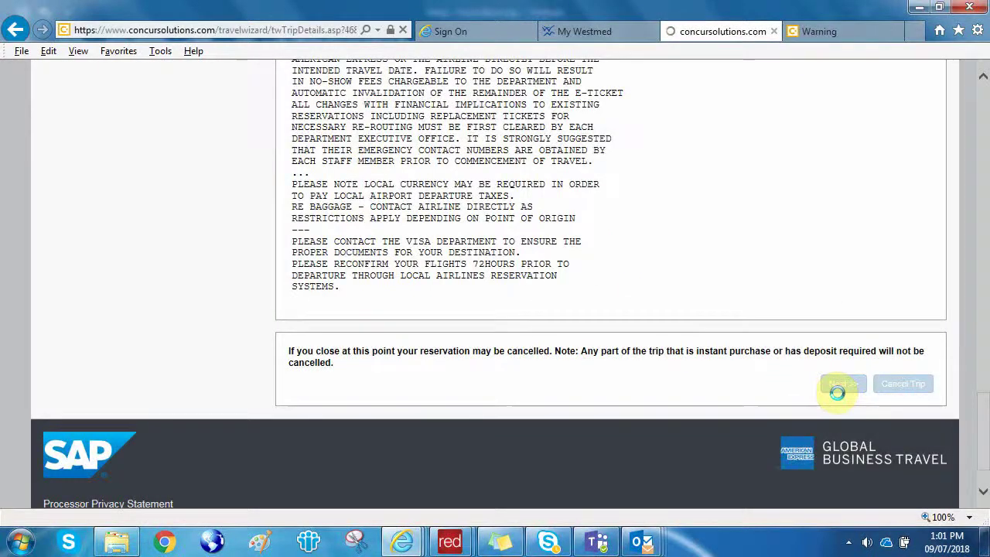
scroll(762, 362, down, 1)
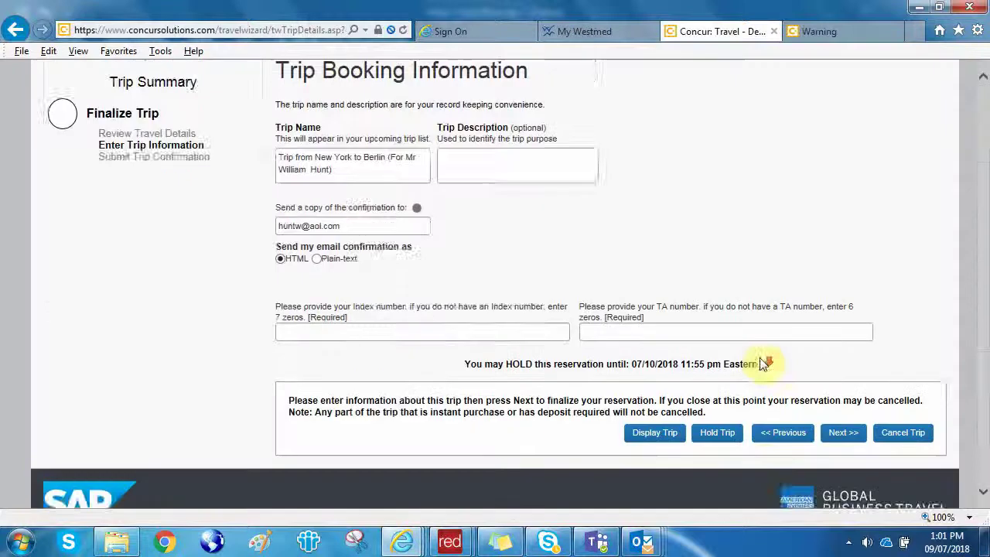
scroll(762, 363, down, 1)
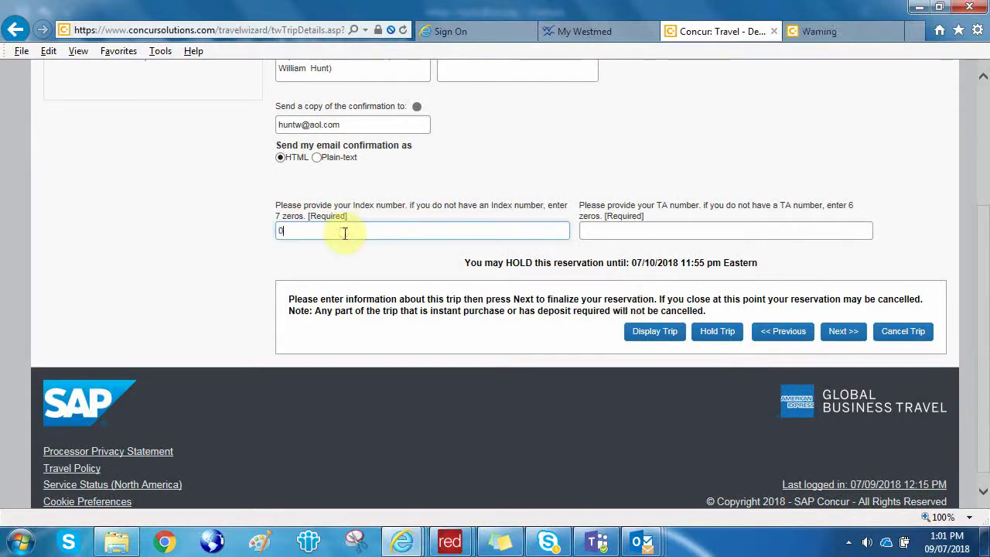
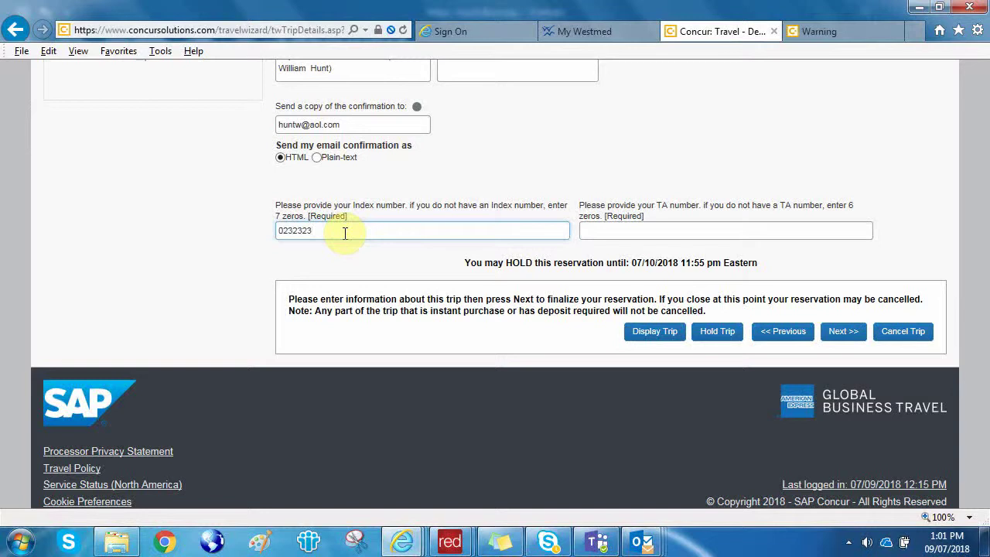
key(Tab)
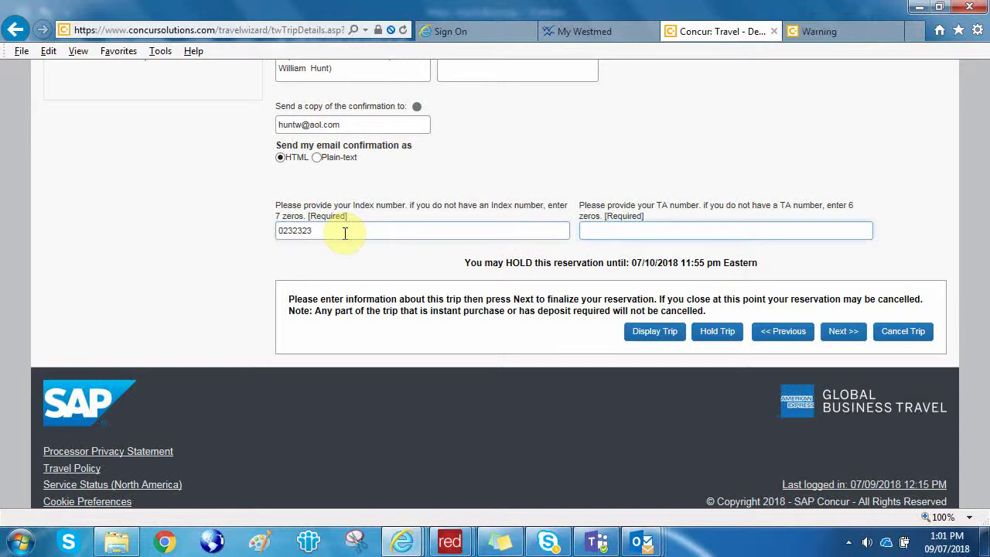
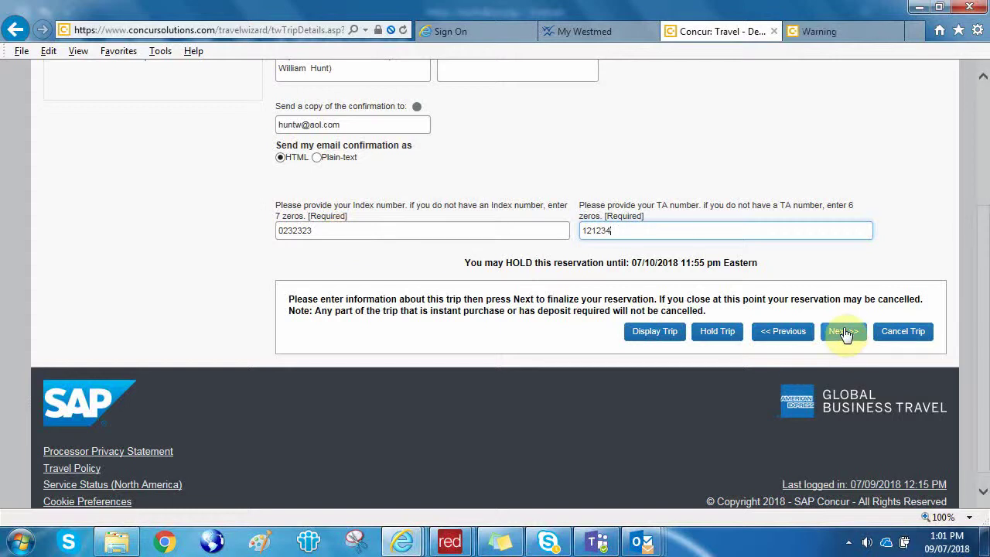
click(845, 332)
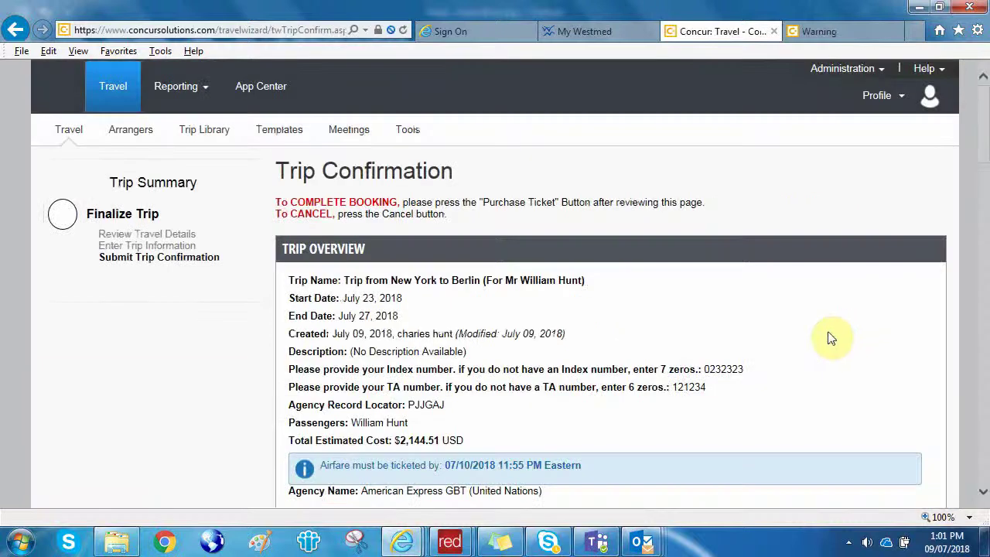
Review the Trip Confirmation page and purchase the New York–Berlin ticket.
scroll(789, 332, down, 3)
scroll(793, 337, down, 6)
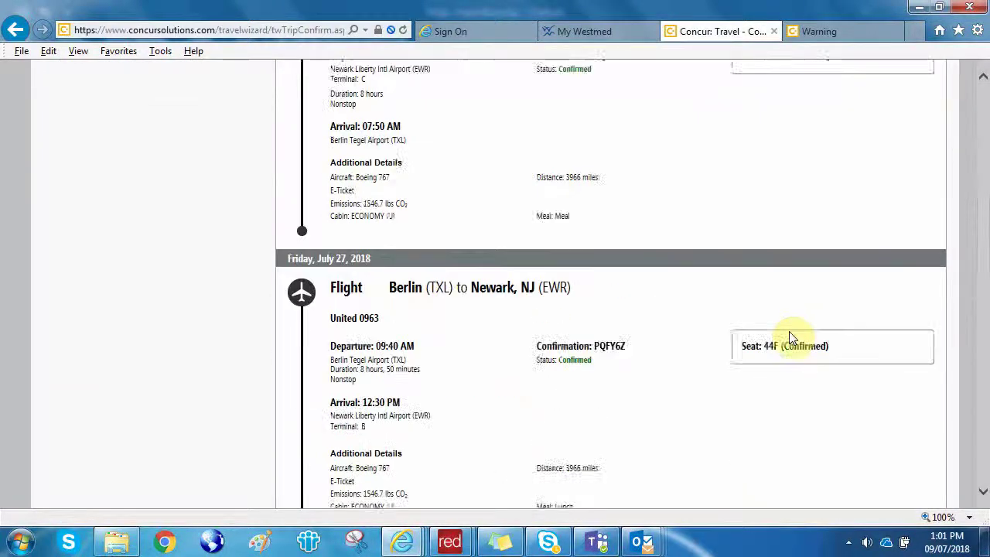
scroll(793, 337, down, 2)
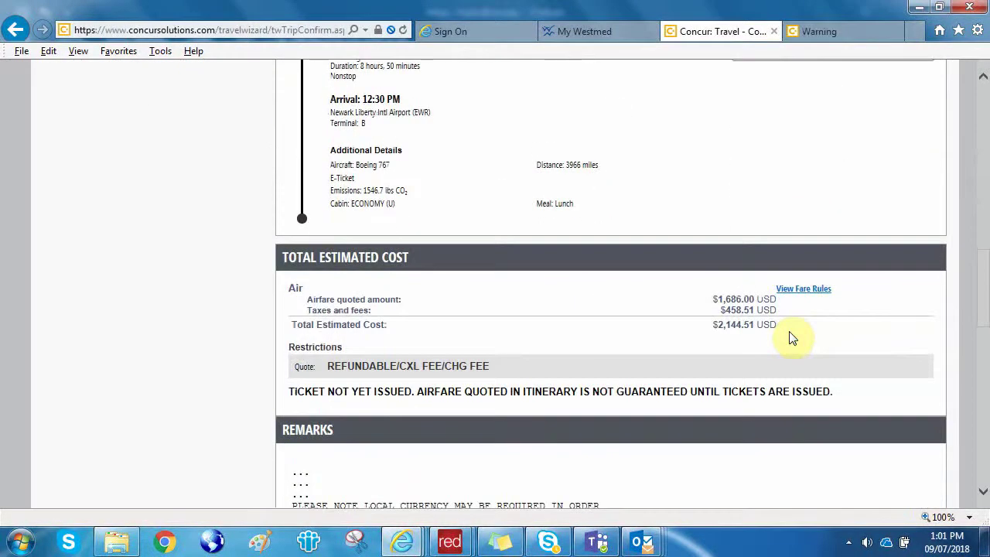
scroll(793, 337, down, 7)
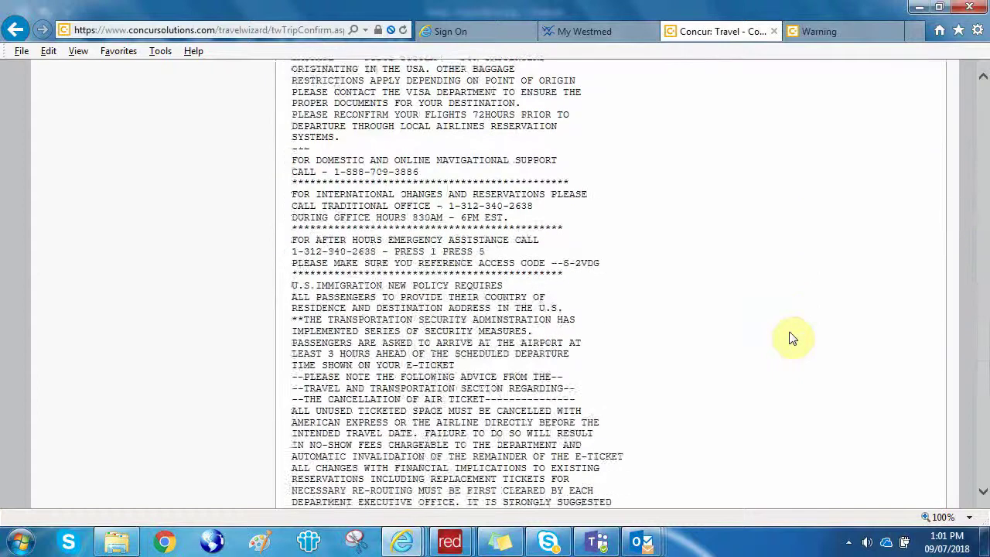
scroll(793, 336, down, 6)
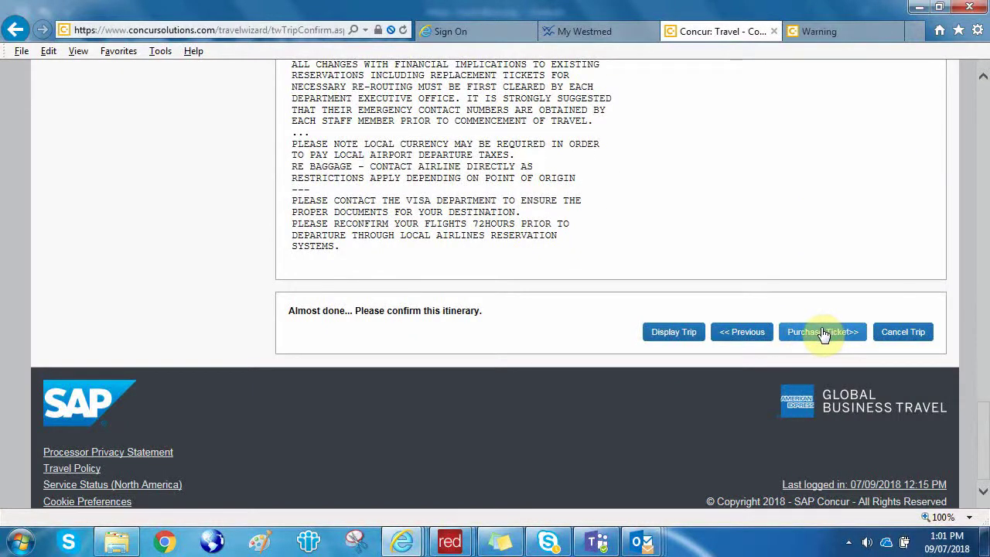
click(823, 331)
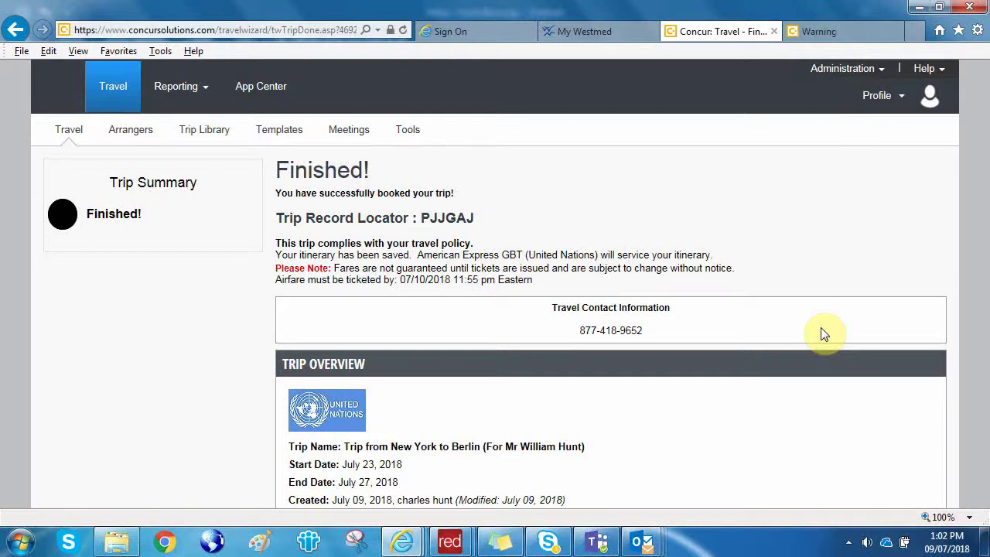
scroll(824, 333, down, 10)
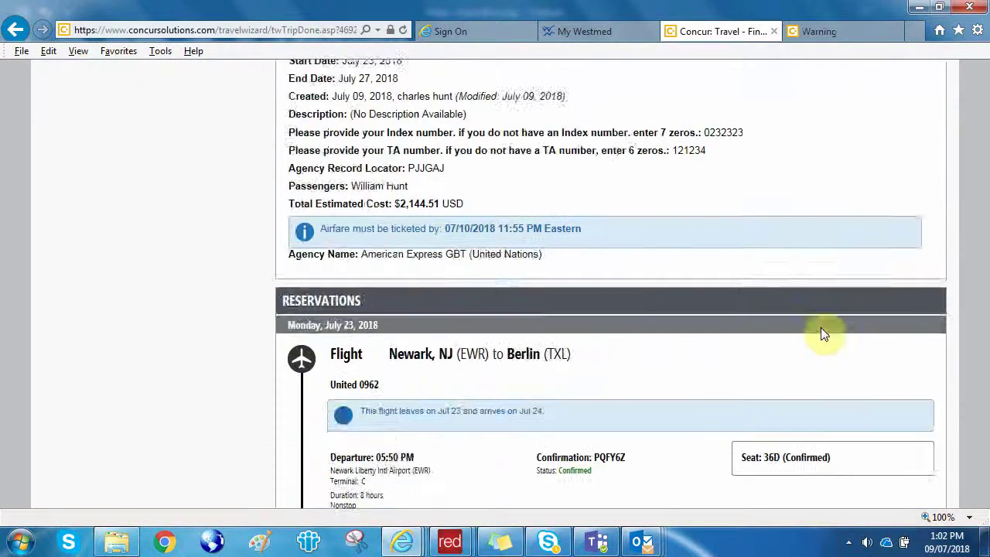
scroll(824, 332, down, 15)
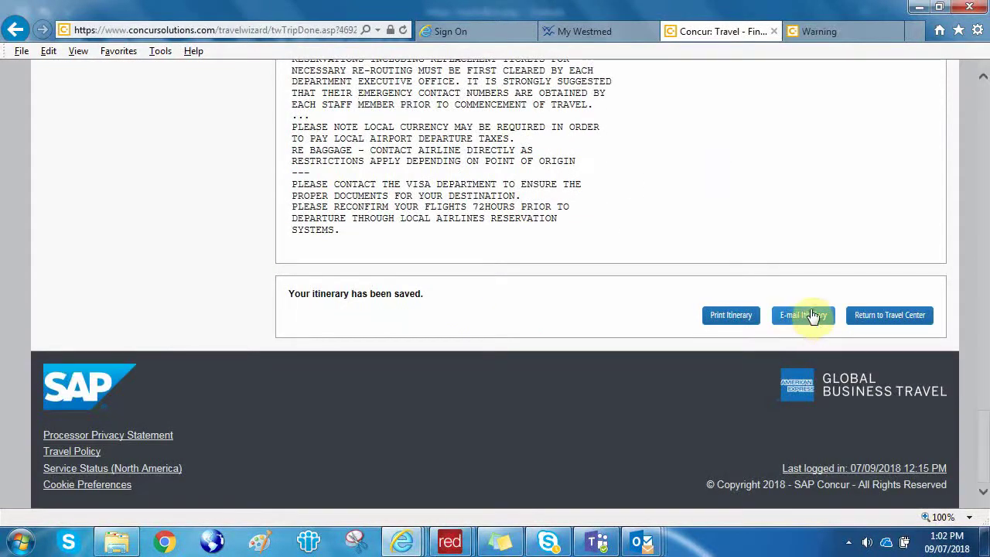
E-mail the itinerary, replacing the recipients with the traveller's UN work address only.
click(810, 319)
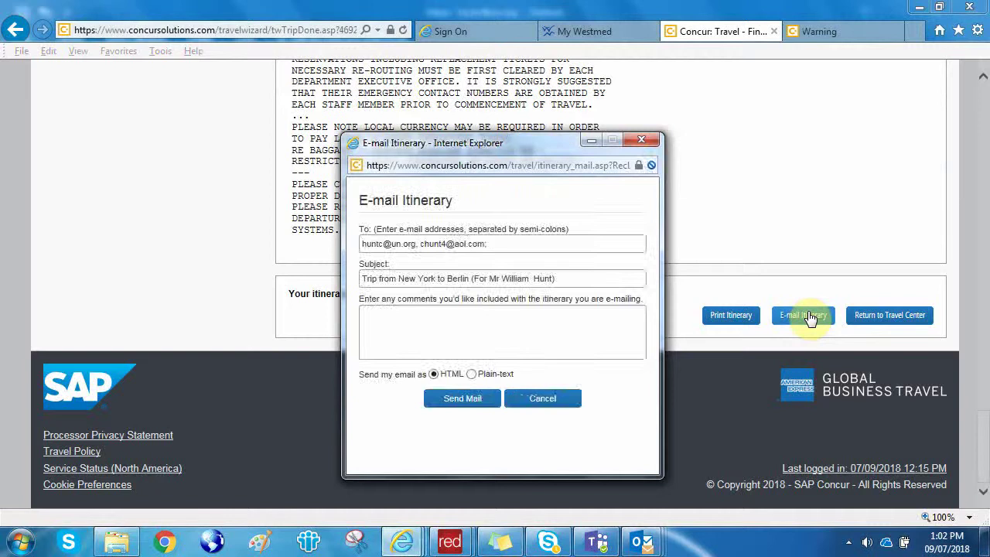
drag(492, 244, 314, 244)
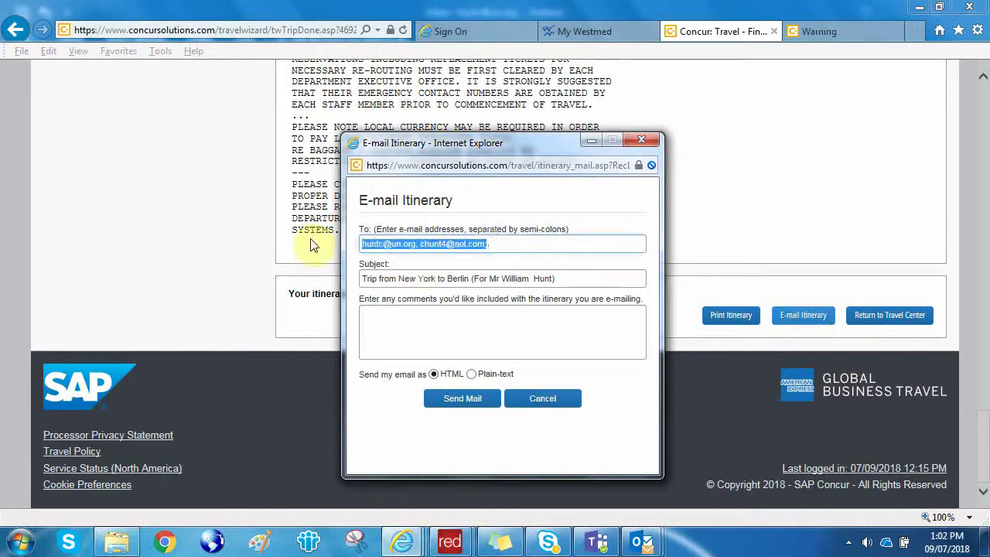
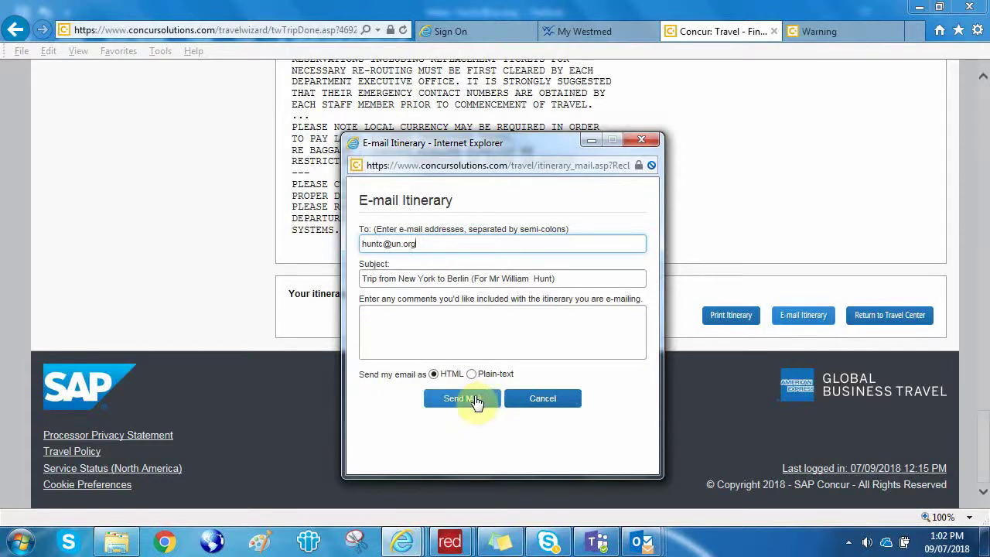
click(473, 399)
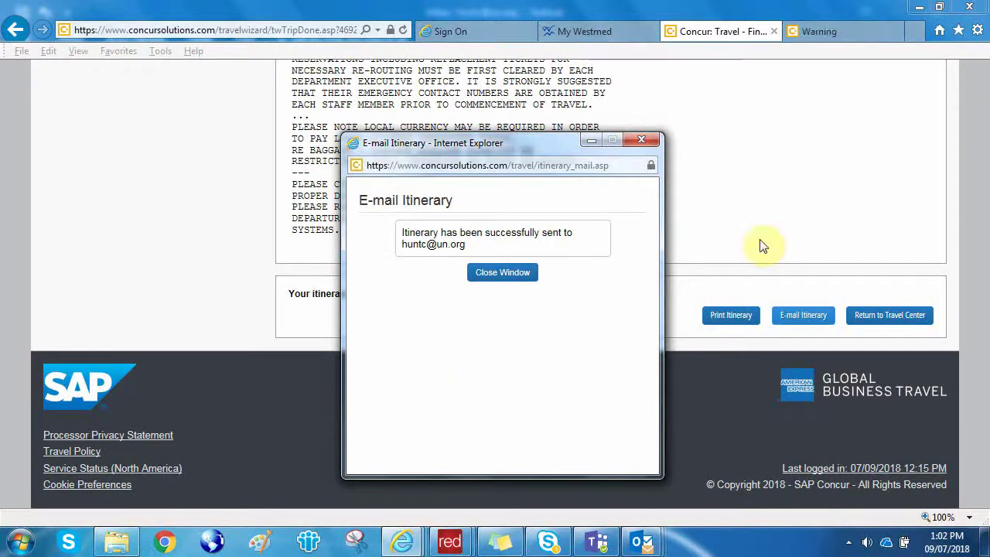
Close the e-mail confirmation and return to the Travel home page.
click(642, 139)
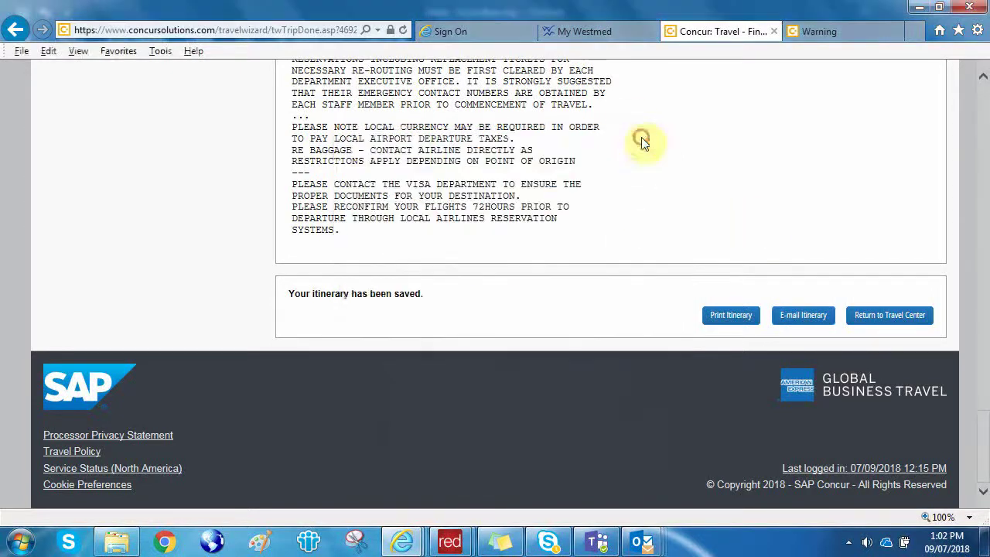
drag(981, 437, 972, 98)
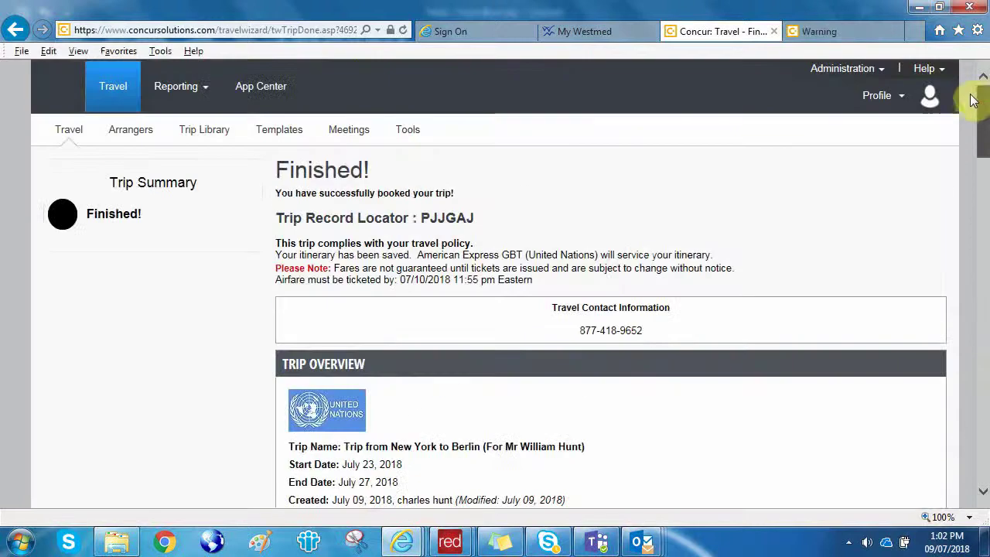
mouse_move(190, 79)
click(116, 83)
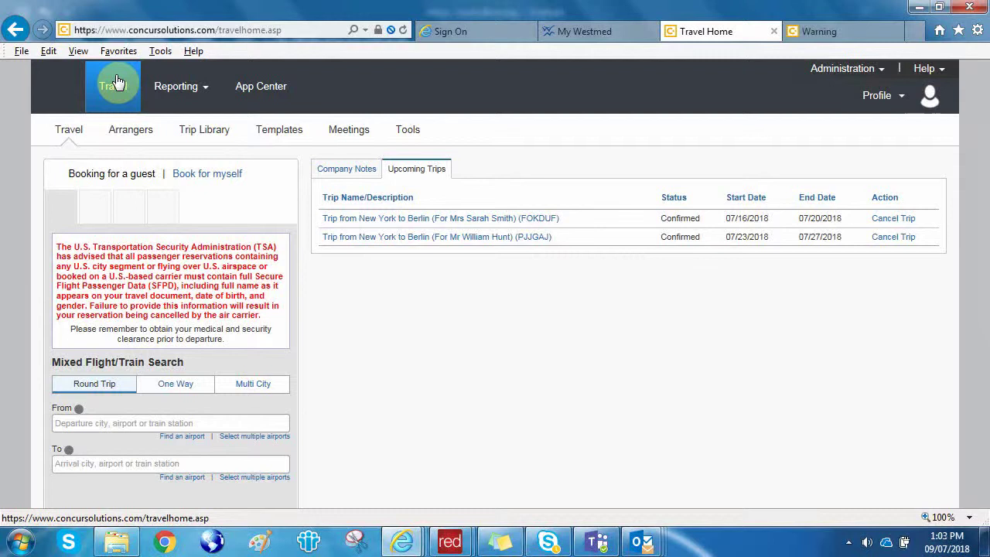
Go to the App Center from the Travel home page.
click(263, 86)
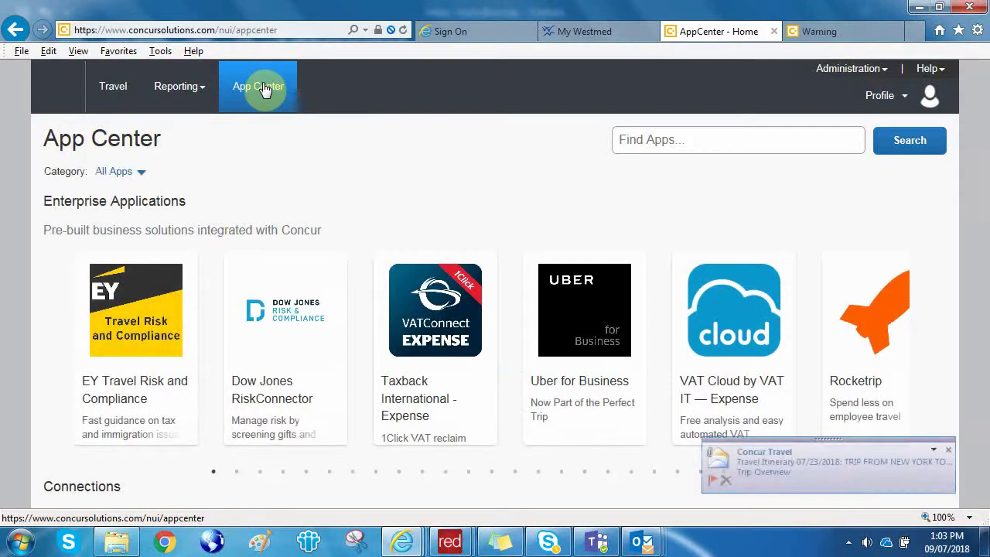
Browse the App Center apps, then open a new browser tab and enter 'iseek.un' in its search box.
scroll(369, 209, down, 3)
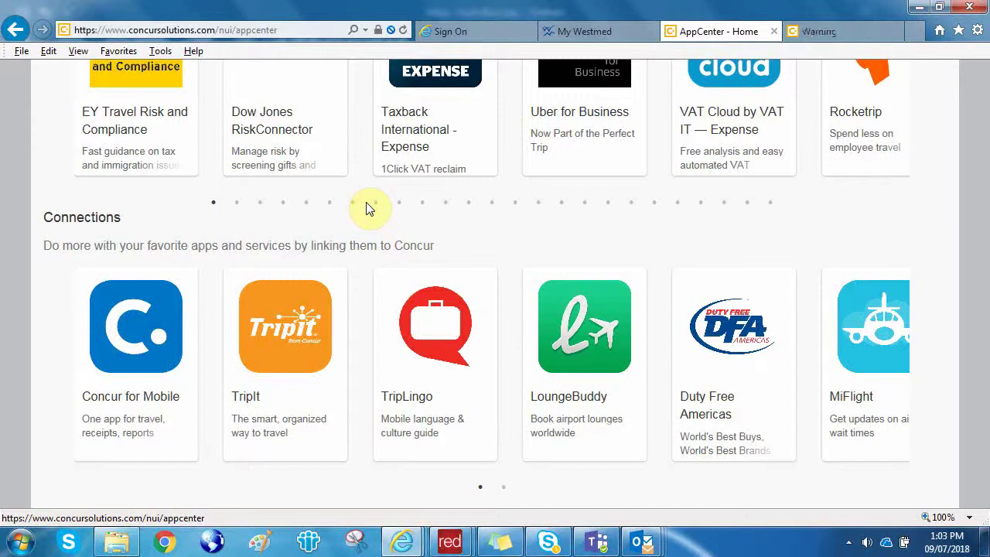
scroll(366, 202, up, 3)
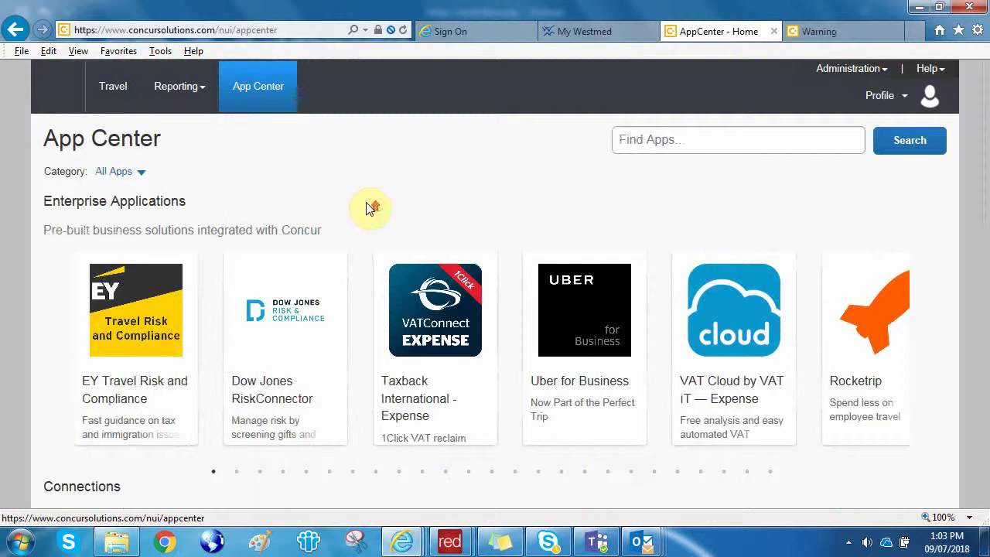
click(918, 33)
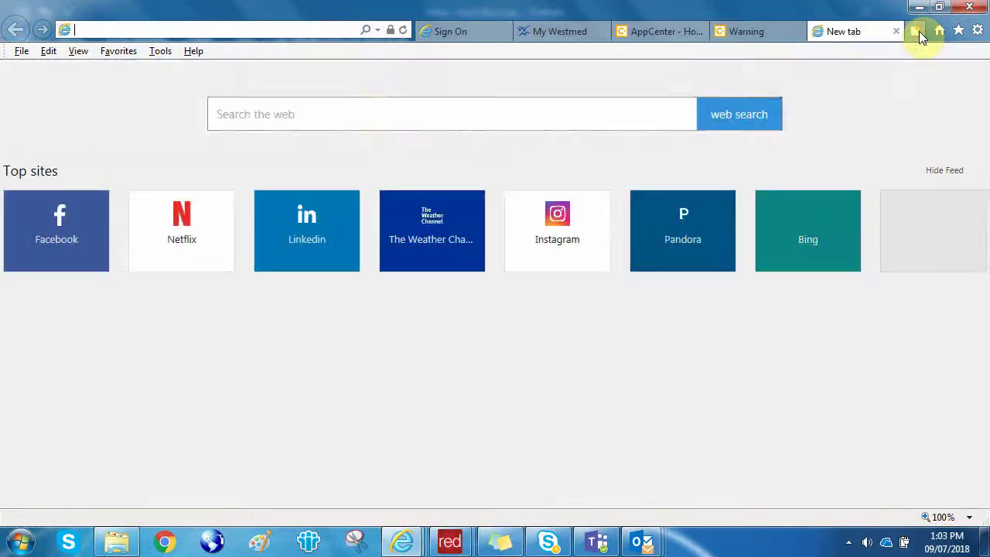
click(376, 115)
text(iseek)
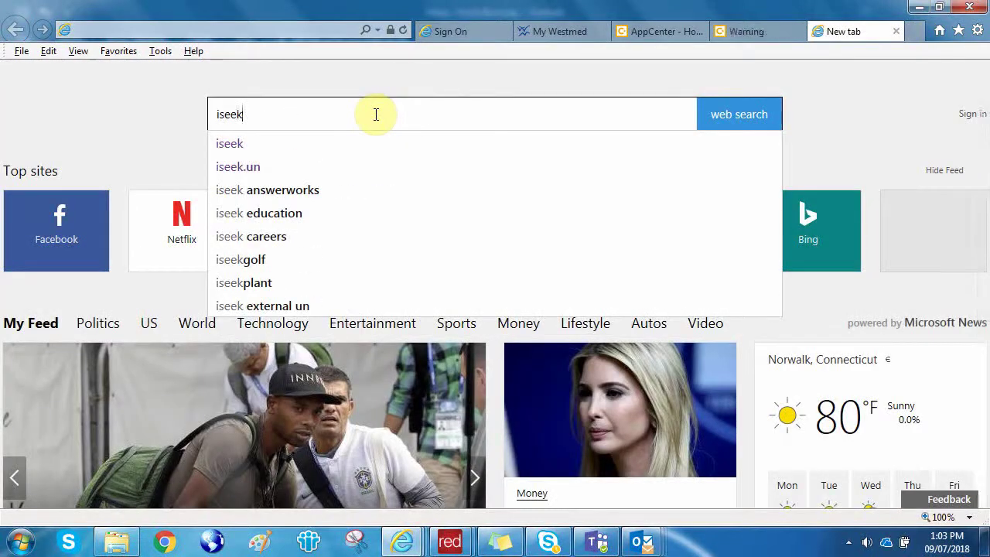
text(.un)
Search Bing for iseek.un and open the 'User account | iseek-external.un.org' result.
key(Return)
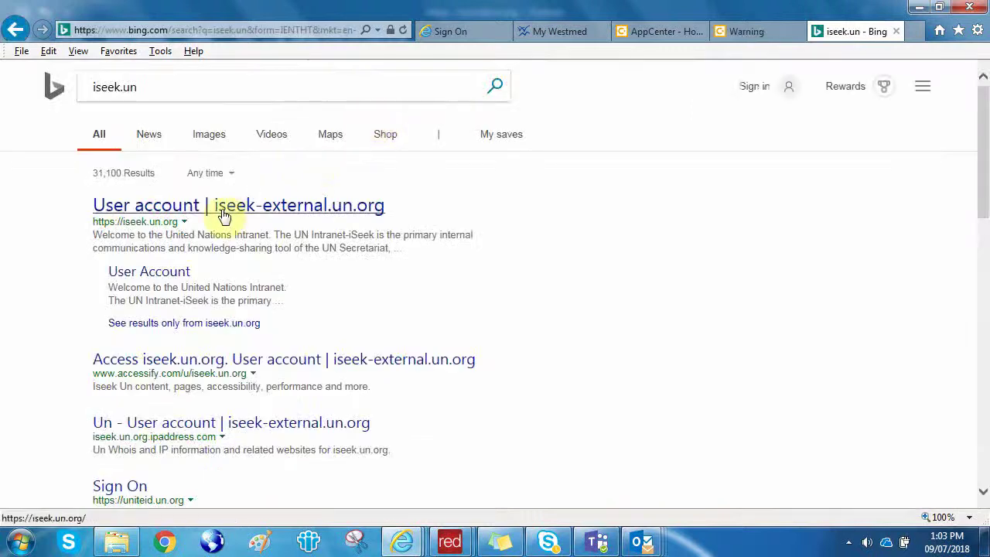
click(223, 205)
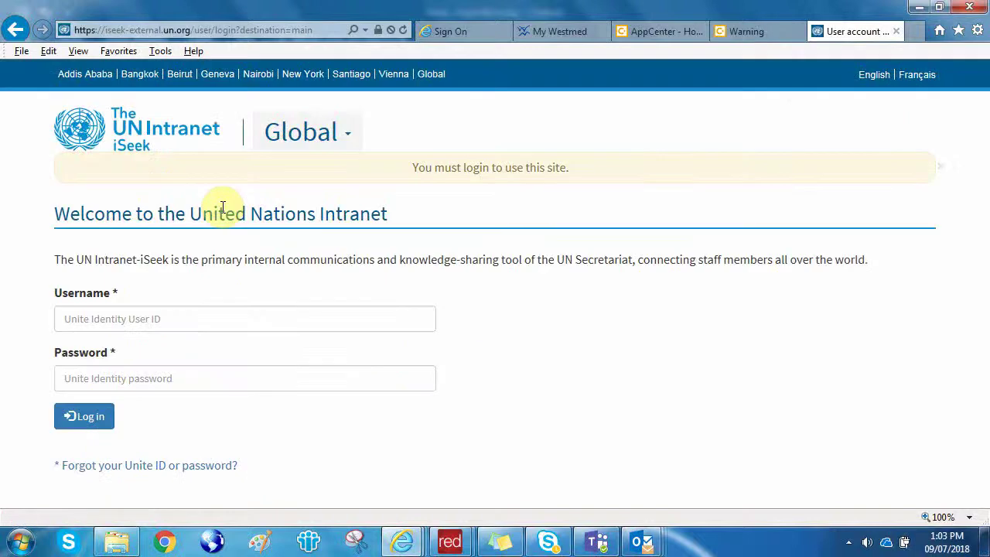
Attempt an iSeek sign-in with the traveller's e-mail address and password.
click(109, 319)
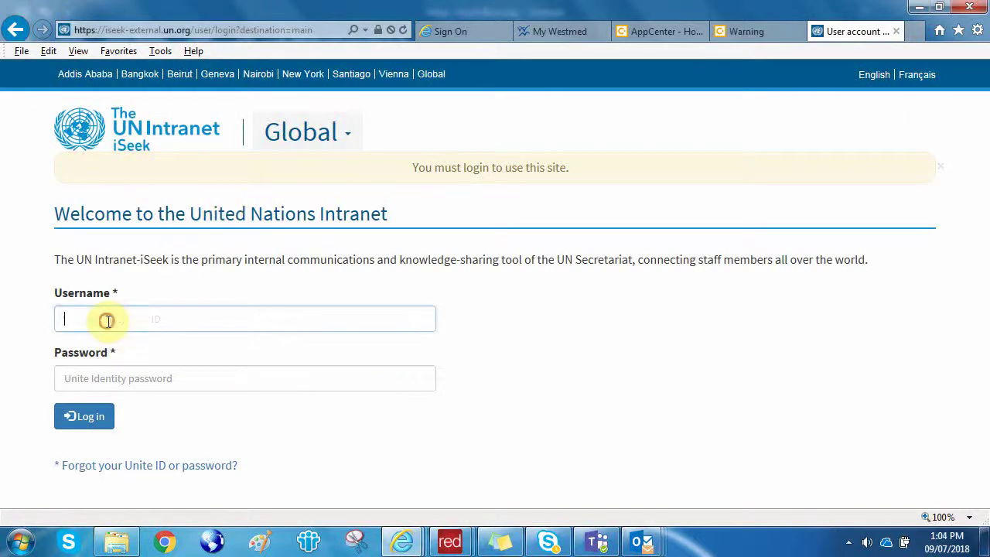
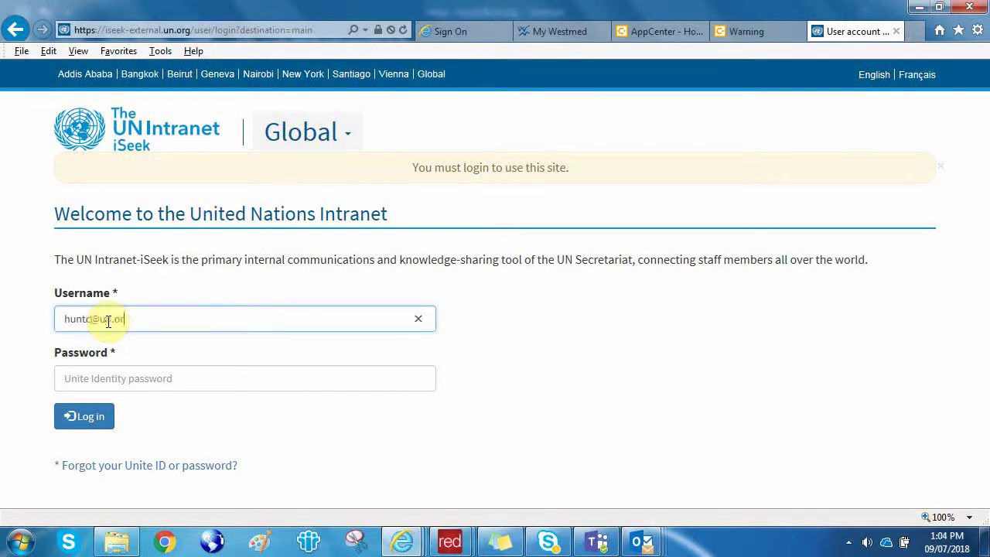
key(Tab)
text(••••)
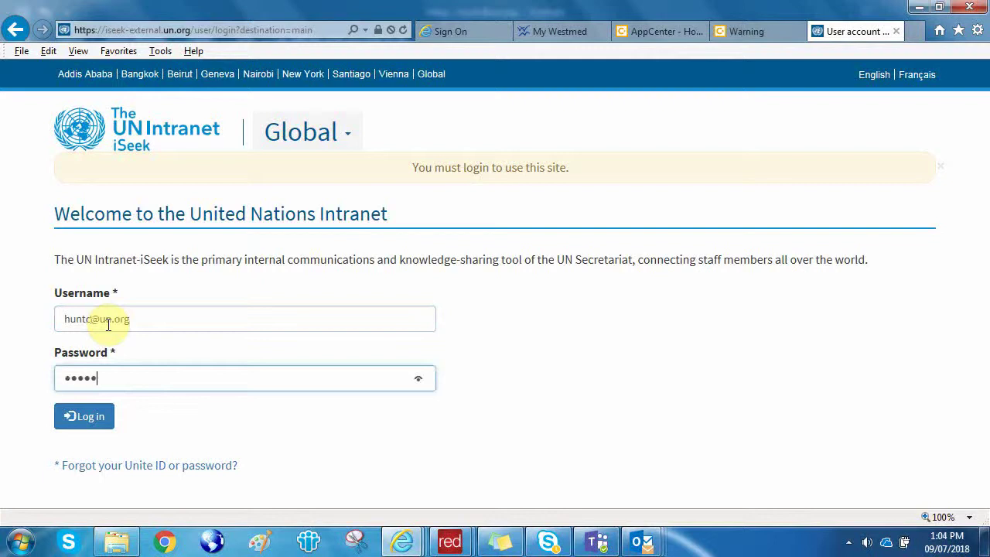
text(•••••••)
key(Return)
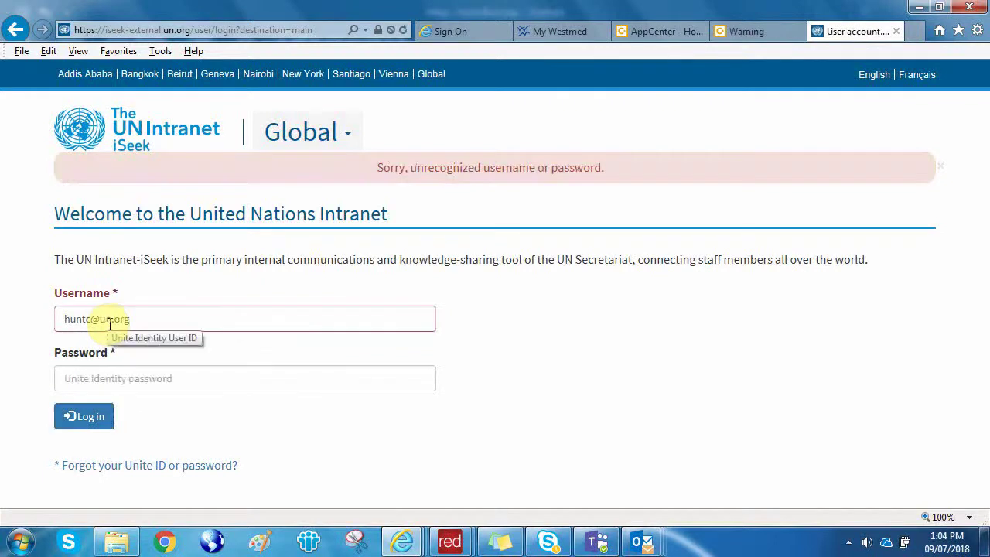
Sign in again using the traveller's Unite ID username and password.
drag(150, 323, 0, 333)
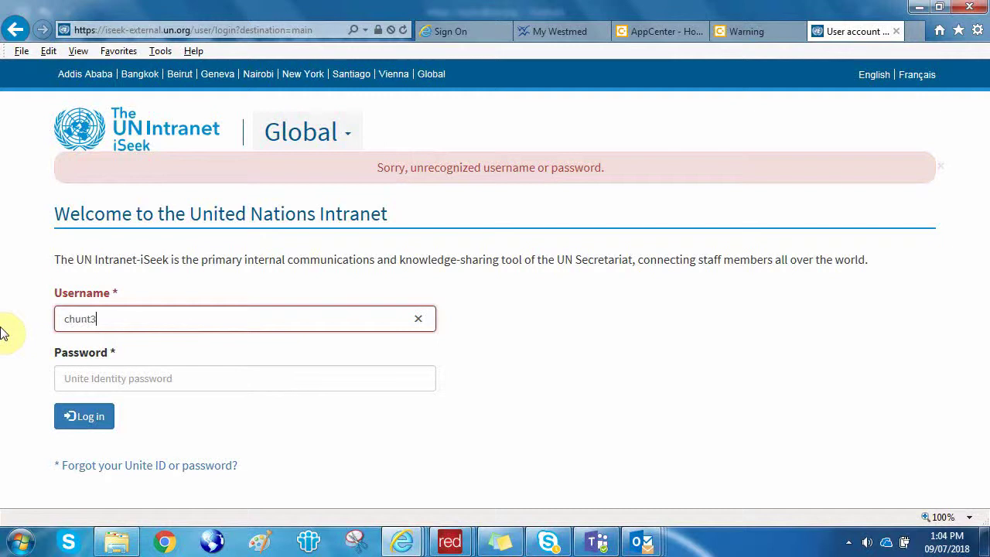
key(Tab)
text(*******)
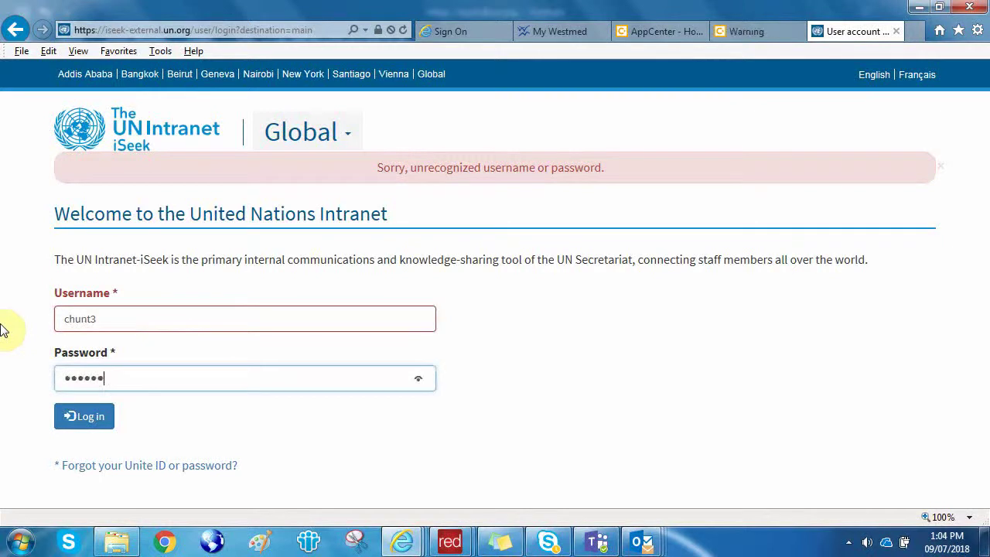
text(**)
key(Return)
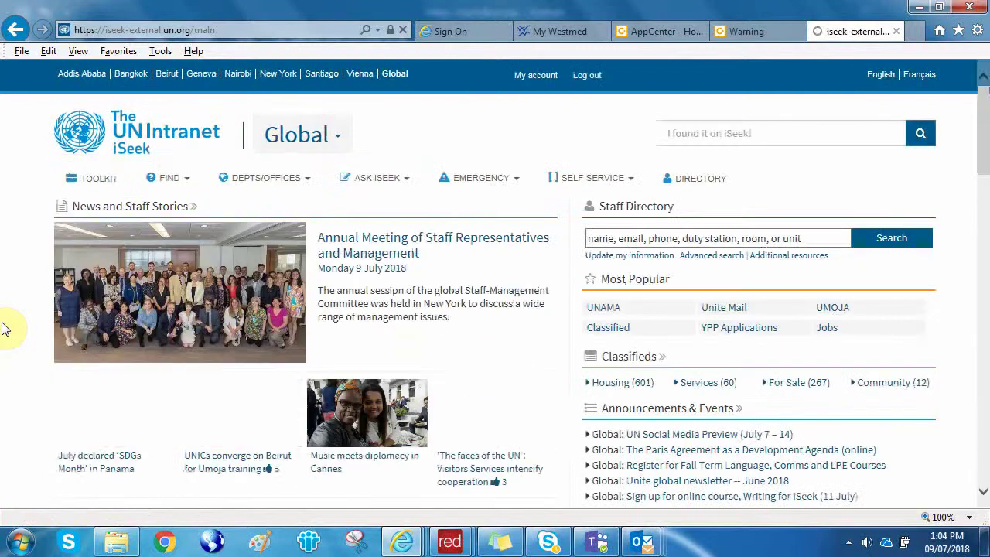
Scroll to the Toolkit's Travel section and follow the Online Travel Booking link.
scroll(6, 328, down, 2)
scroll(6, 329, down, 10)
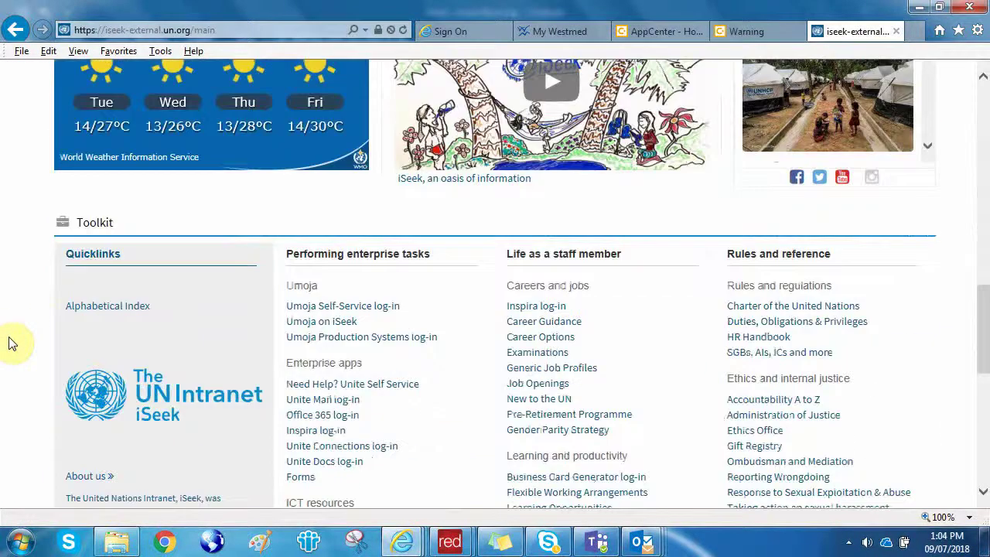
scroll(14, 343, down, 7)
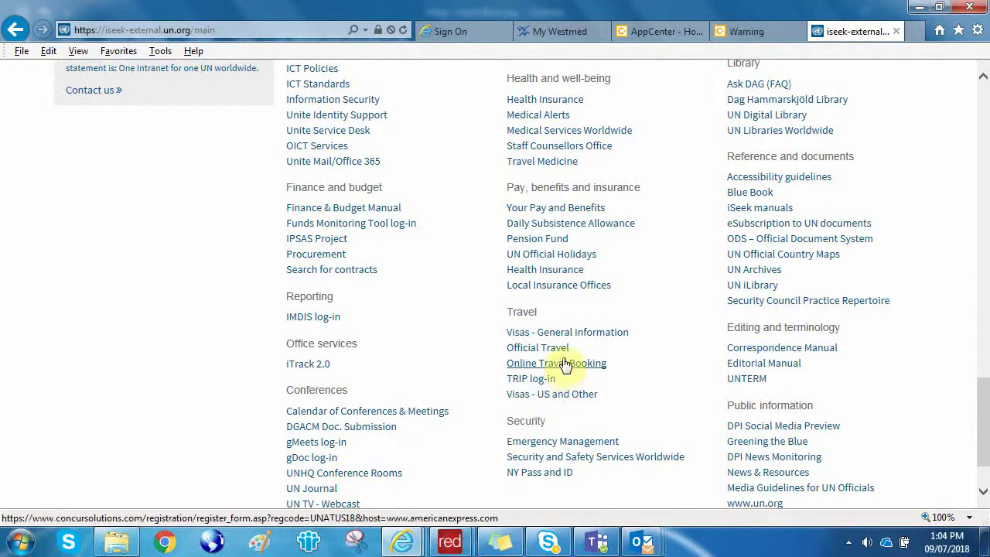
click(545, 367)
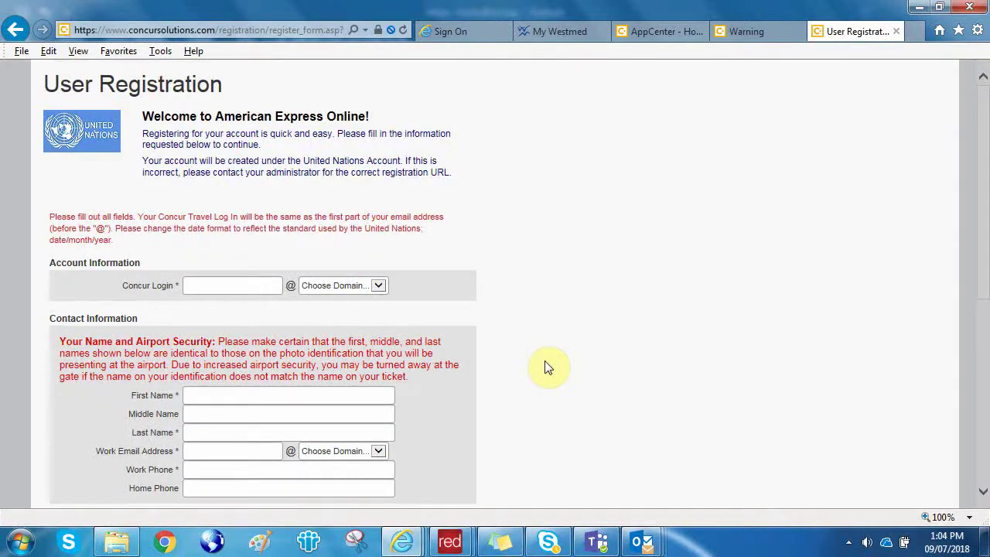
Enter the user's Concur login, leaving the login domain list without a selection.
scroll(545, 368, down, 2)
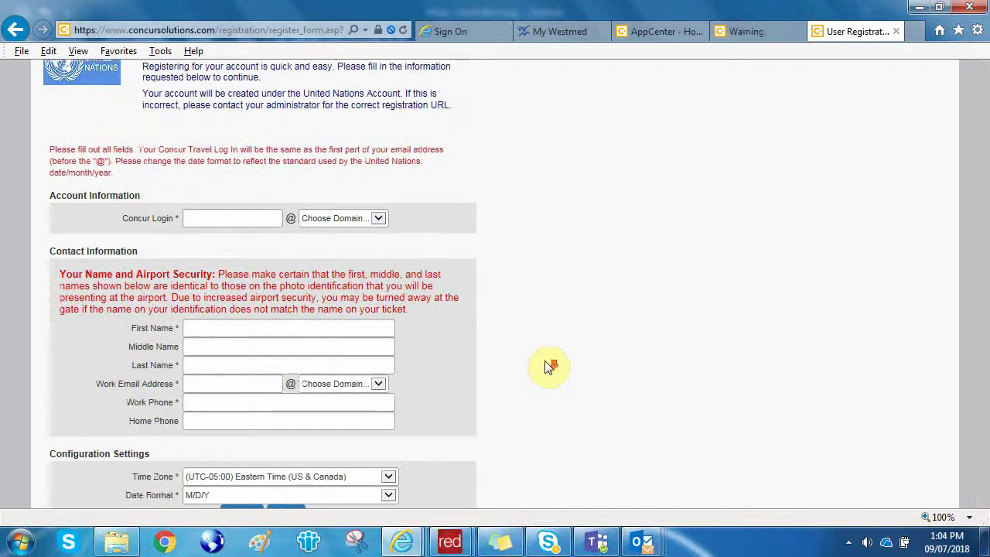
click(220, 220)
text(hu)
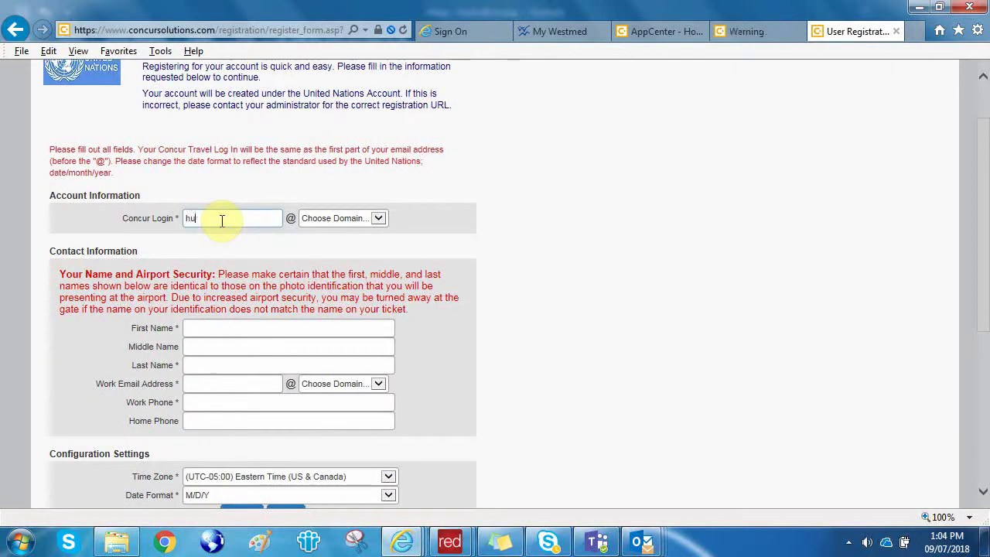
text(nter)
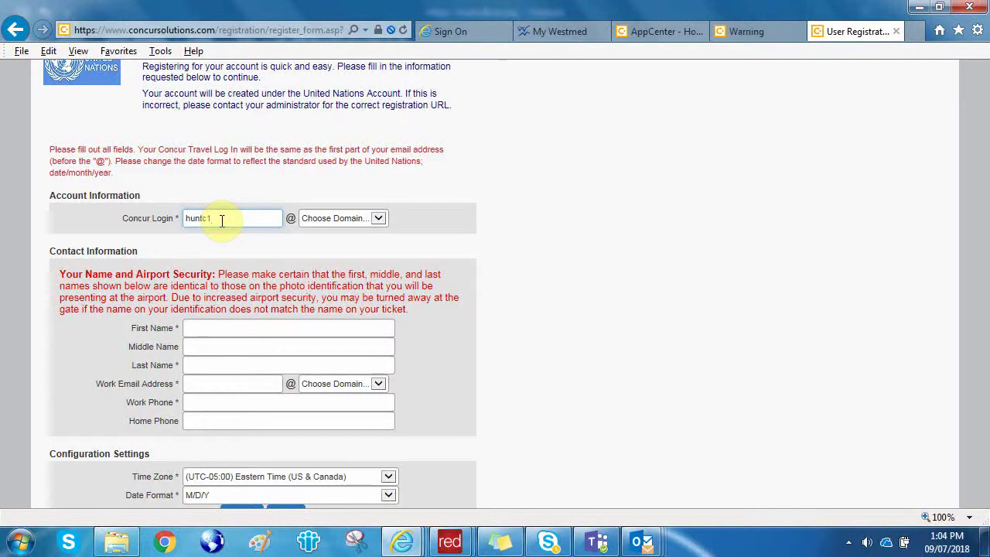
click(379, 219)
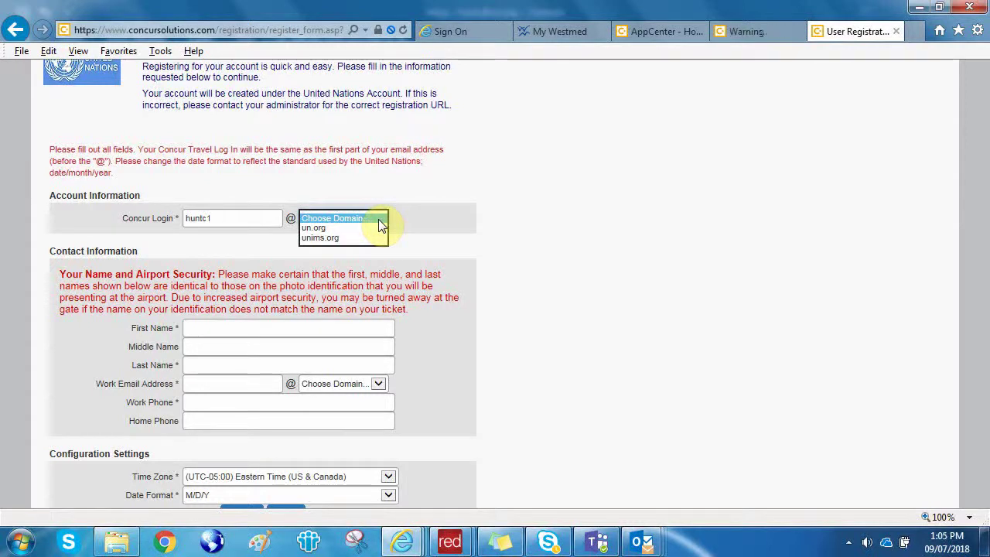
click(407, 223)
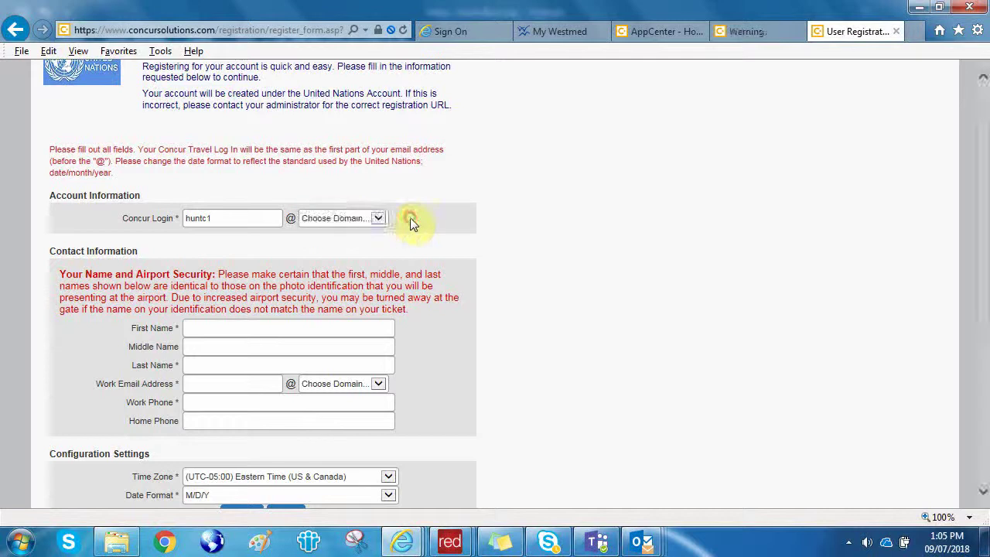
Fill in the new user's first name and last name.
click(237, 328)
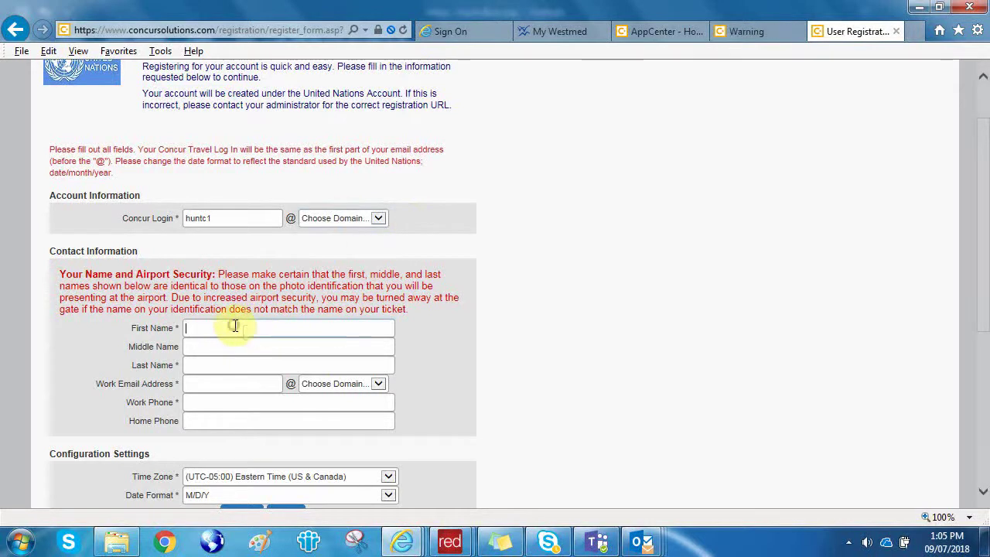
key(Tab)
key(Tab)
key(Tab)
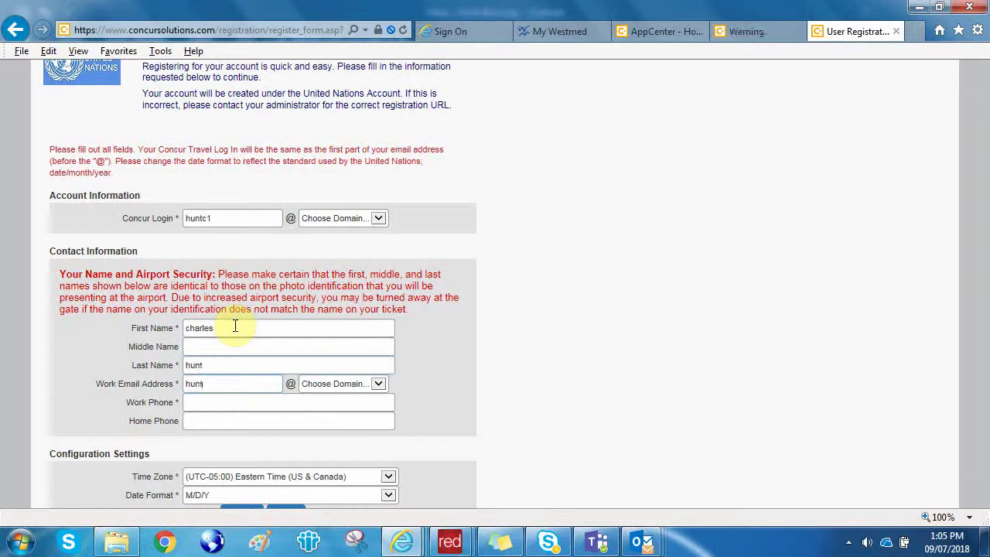
Enter the user's work e-mail with the un.org domain and their work phone number.
key(Tab)
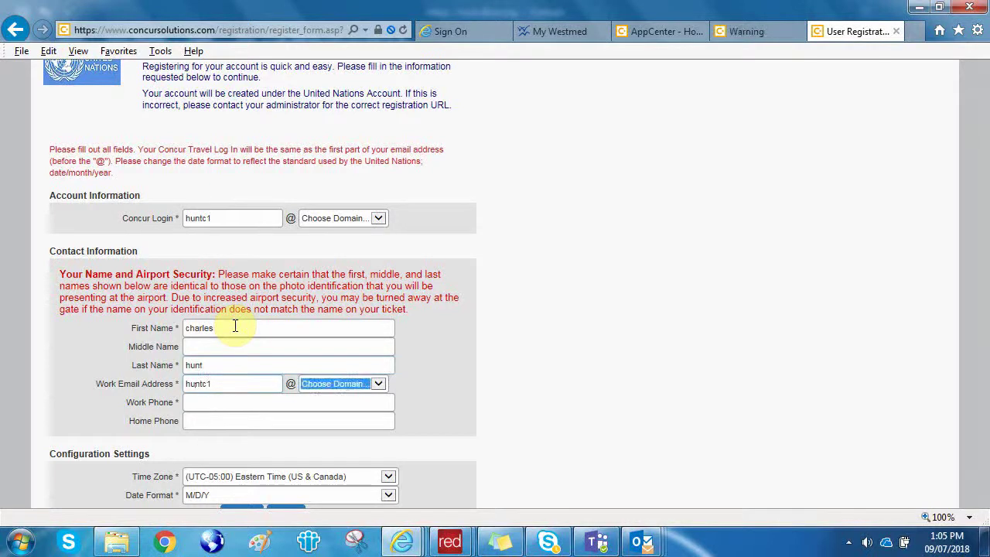
key(Down)
key(Tab)
text(2)
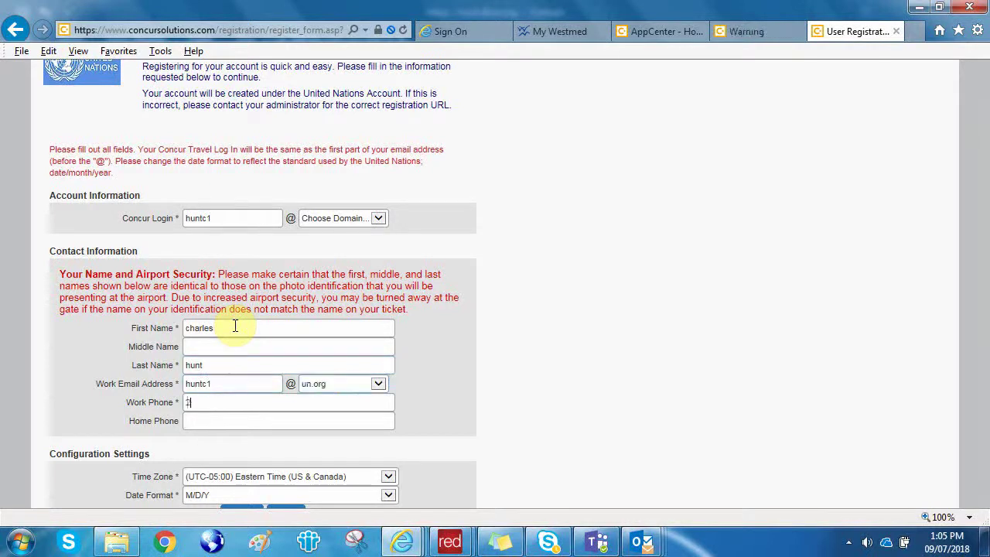
key(BackSpace)
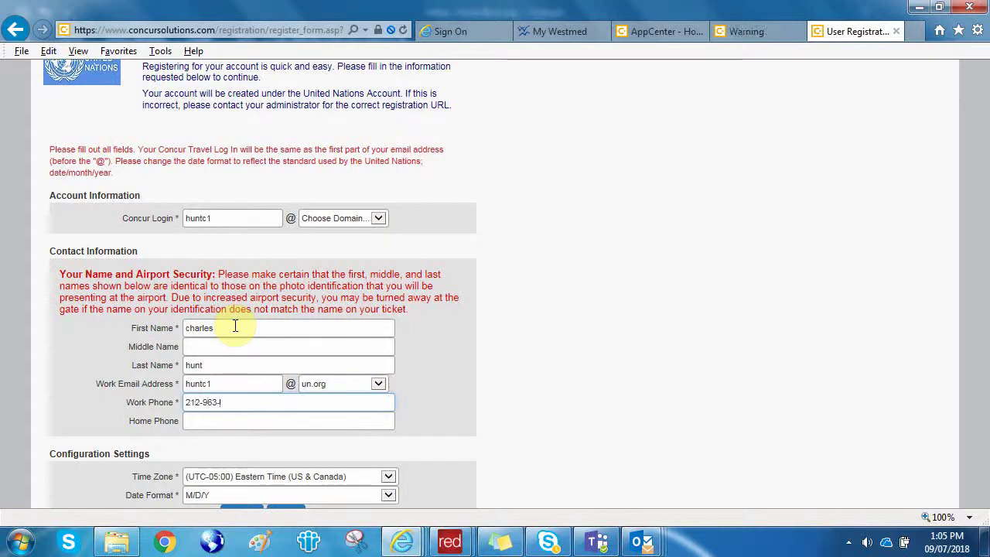
scroll(236, 328, down, 3)
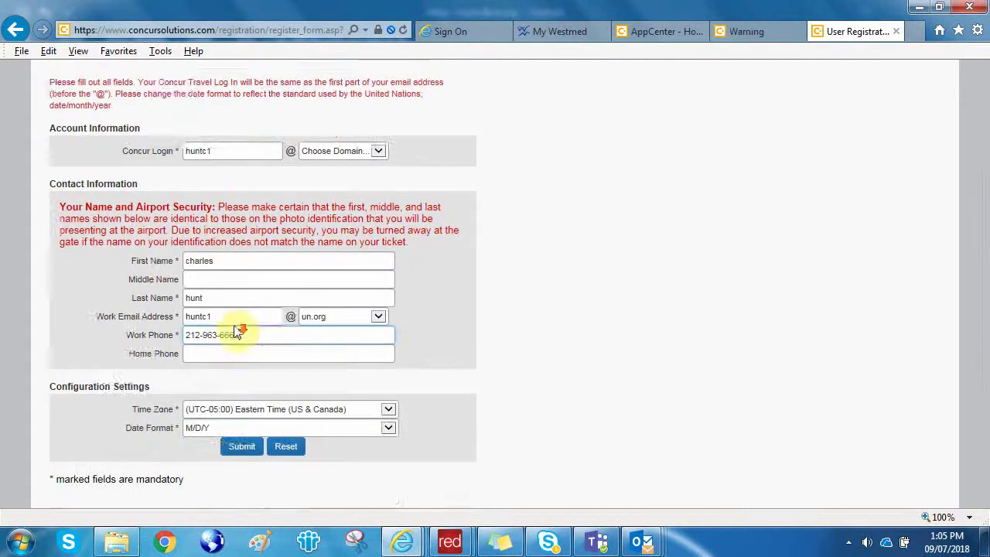
click(389, 343)
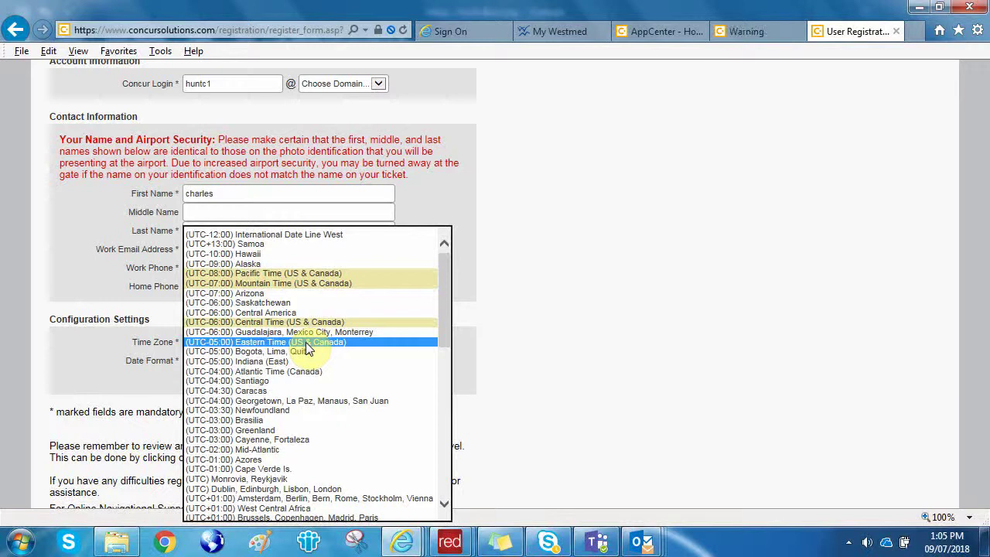
click(267, 381)
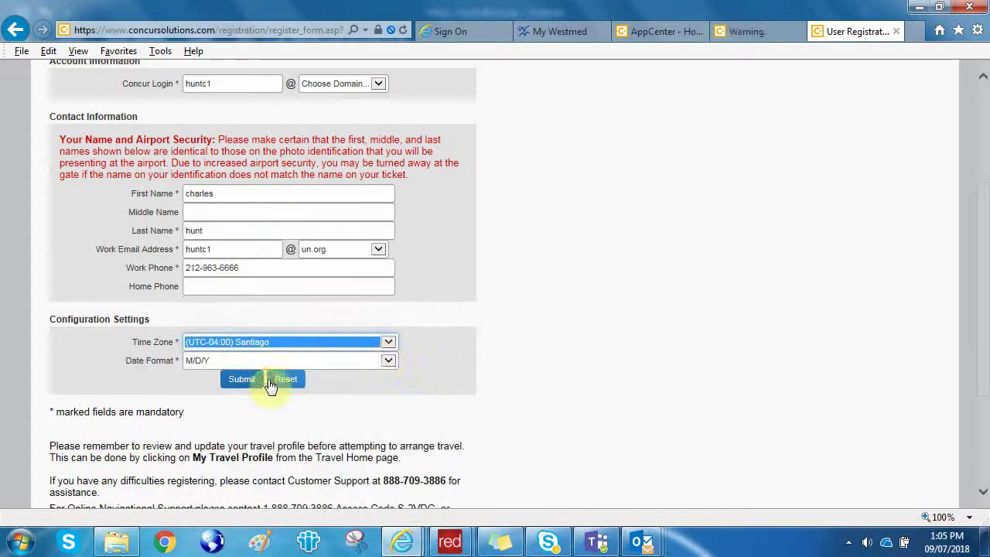
click(388, 344)
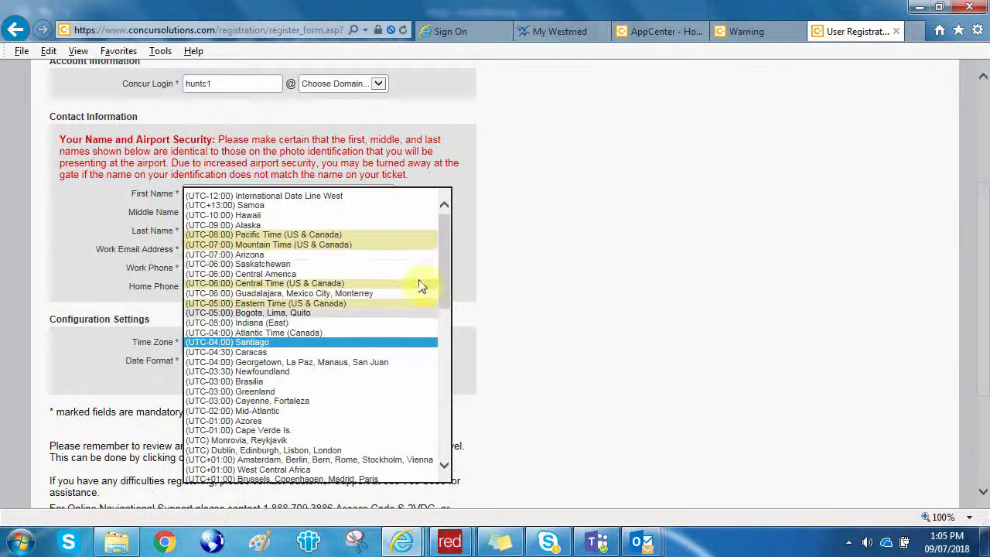
drag(442, 261, 445, 317)
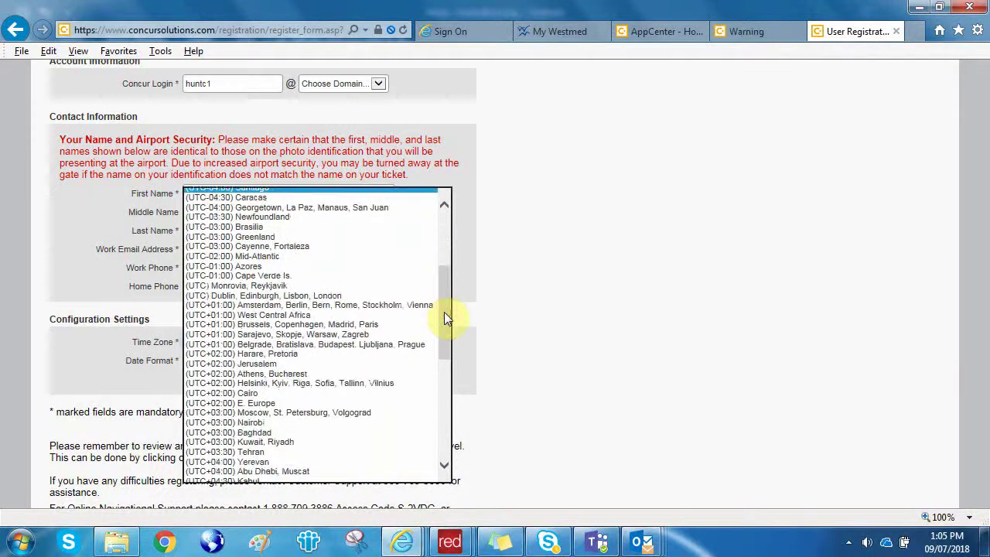
click(257, 355)
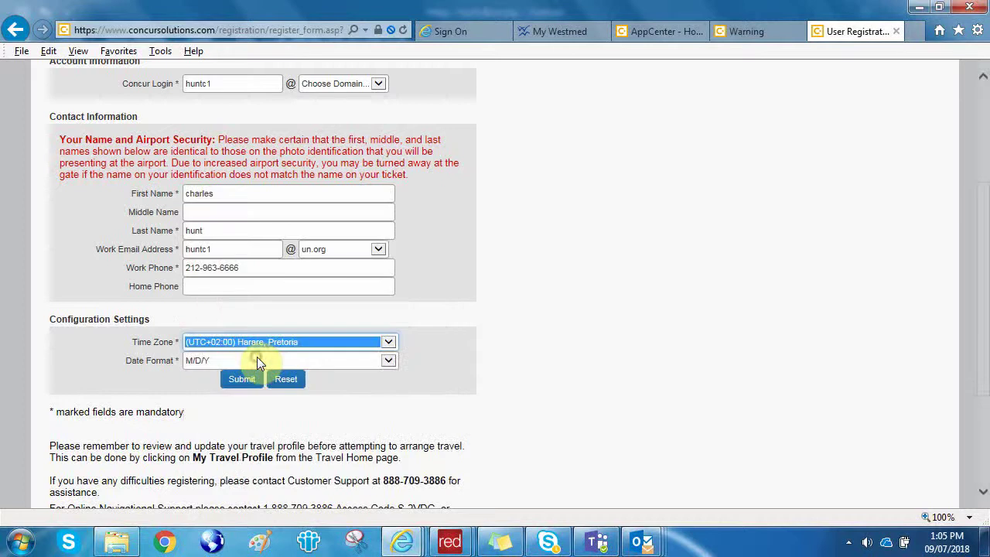
click(388, 345)
drag(441, 309, 445, 263)
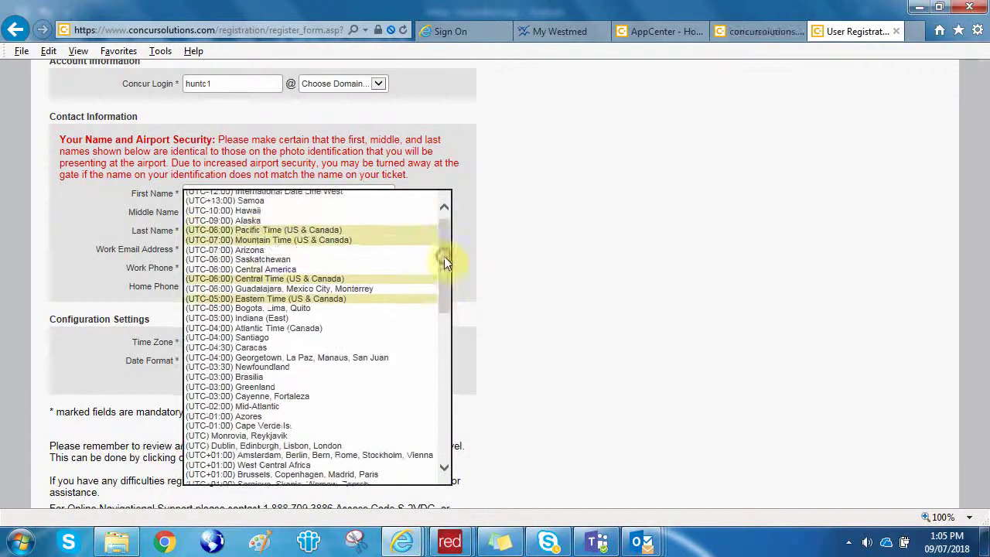
click(256, 299)
click(389, 361)
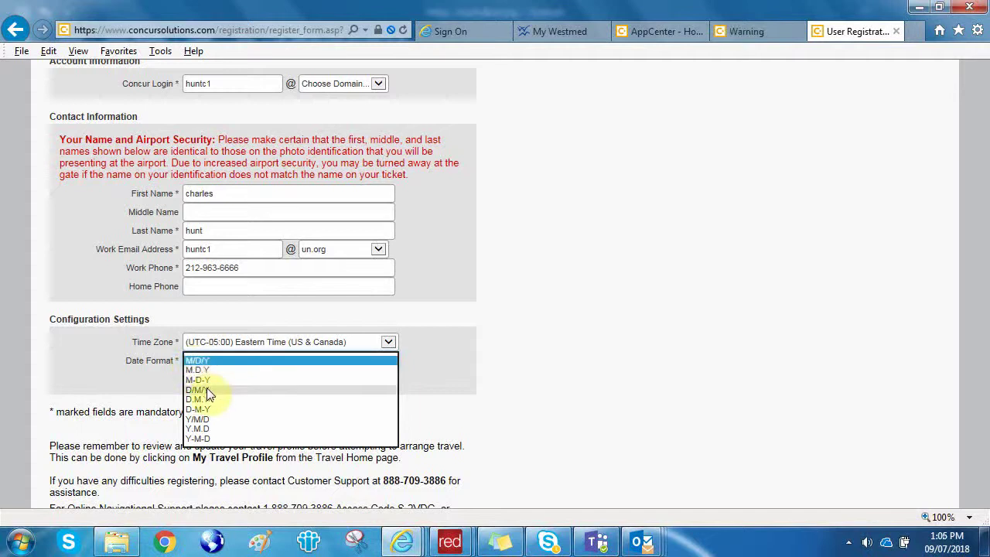
click(507, 340)
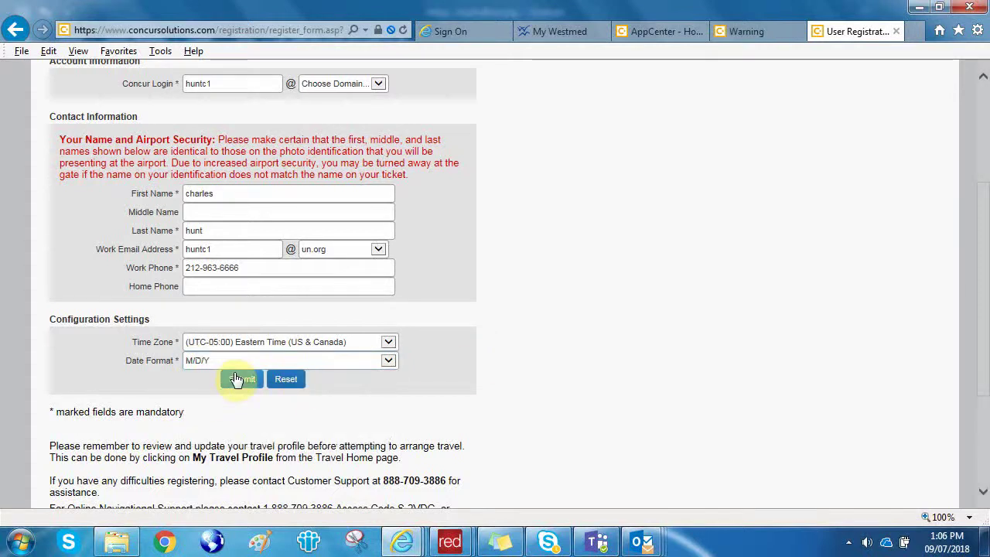
mouse_move(642, 542)
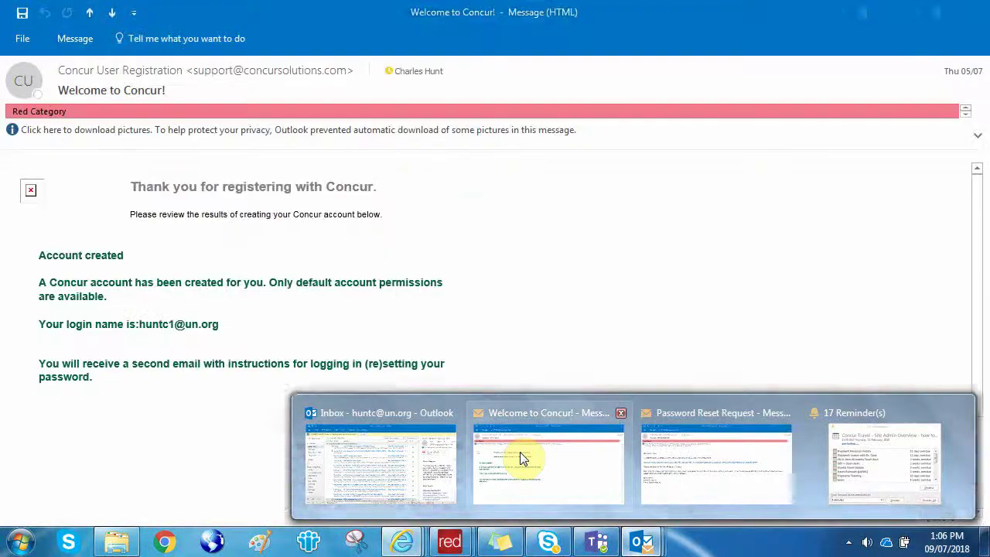
Read the Welcome to Concur! email, then the Password Reset Request email, in Outlook.
click(520, 456)
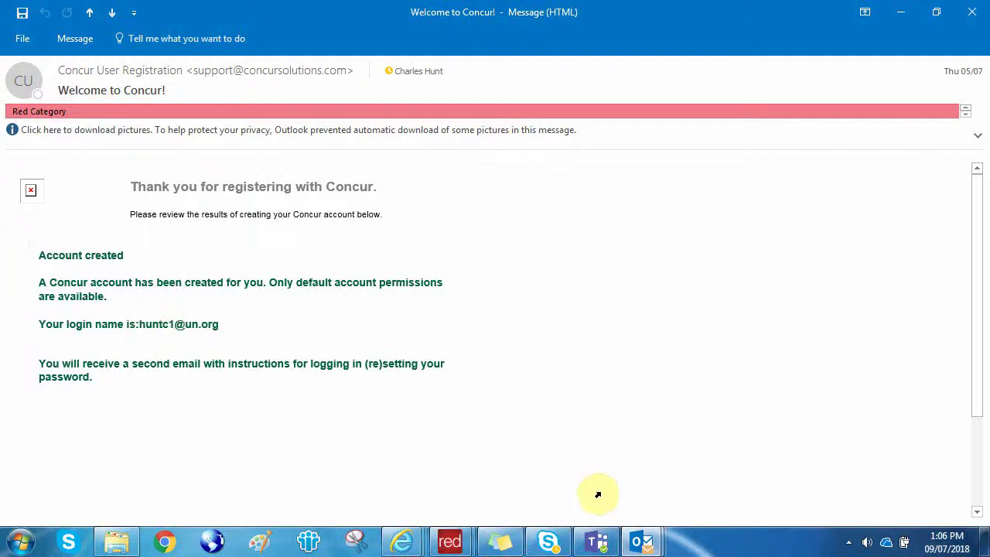
mouse_move(642, 542)
click(722, 447)
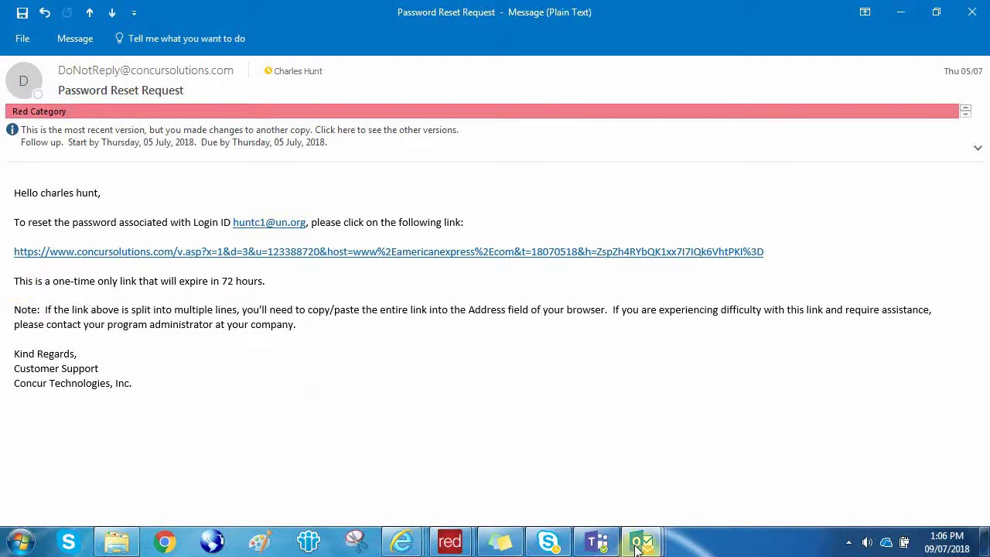
click(658, 535)
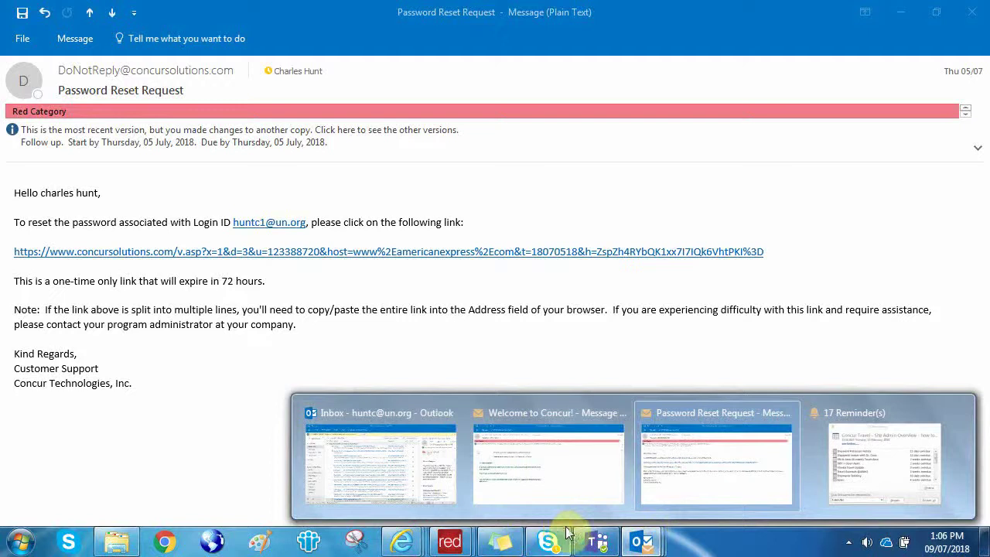
mouse_move(402, 542)
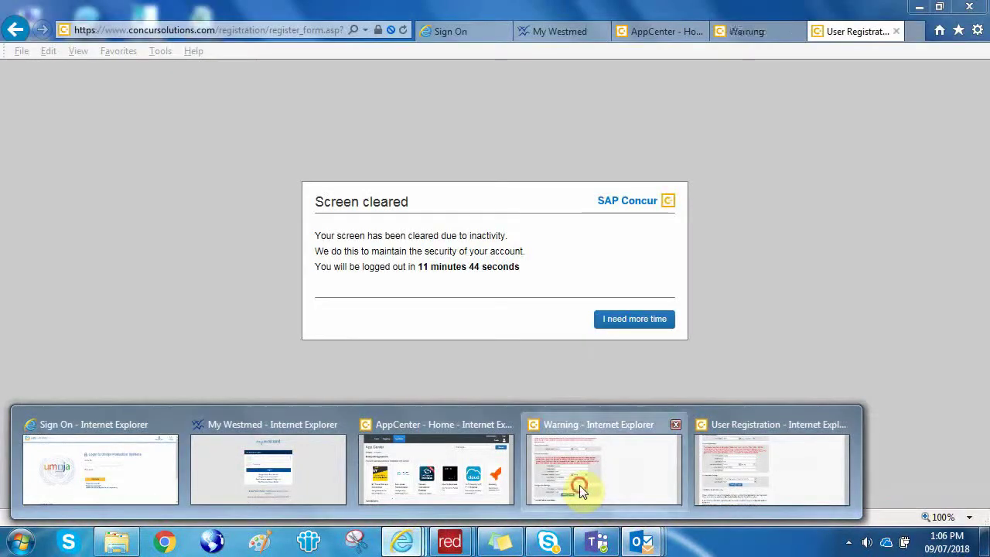
Choose 'I need more time' on the inactivity warning, open Travel from App Center, then switch to Teams.
click(580, 484)
click(627, 327)
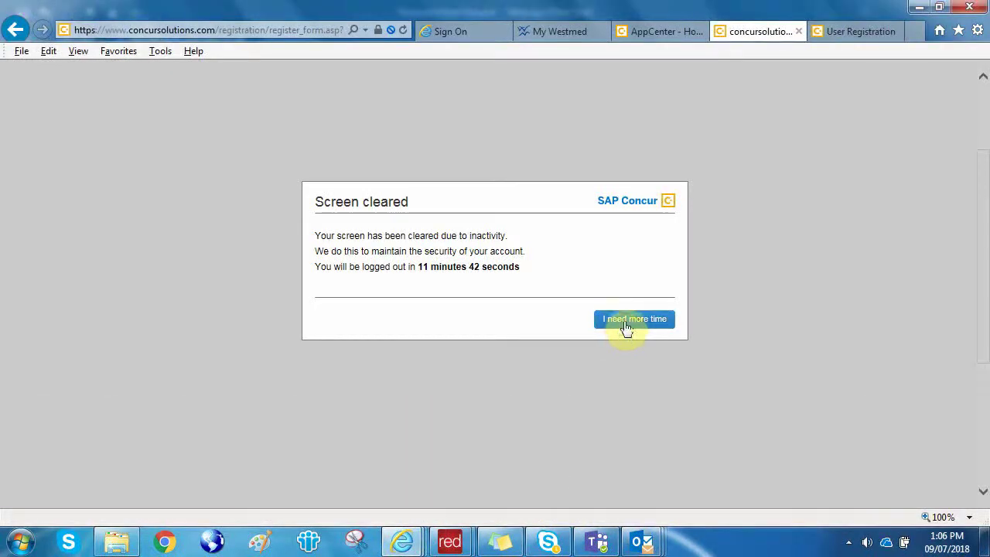
click(652, 31)
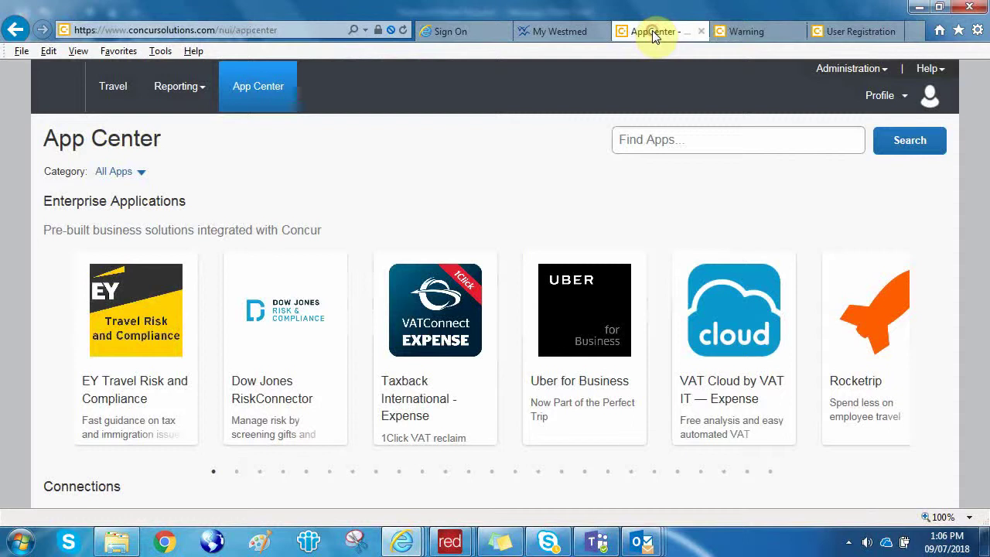
click(114, 91)
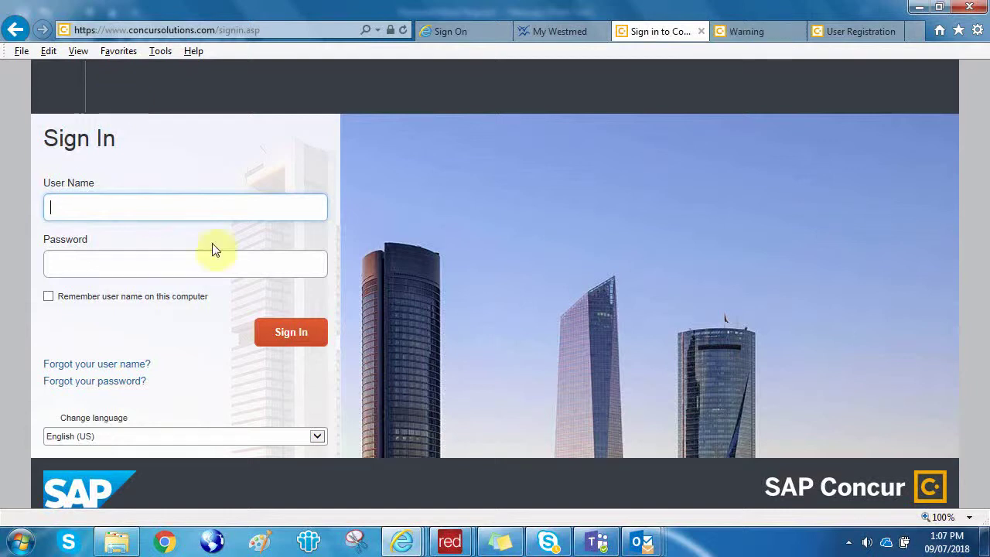
click(597, 543)
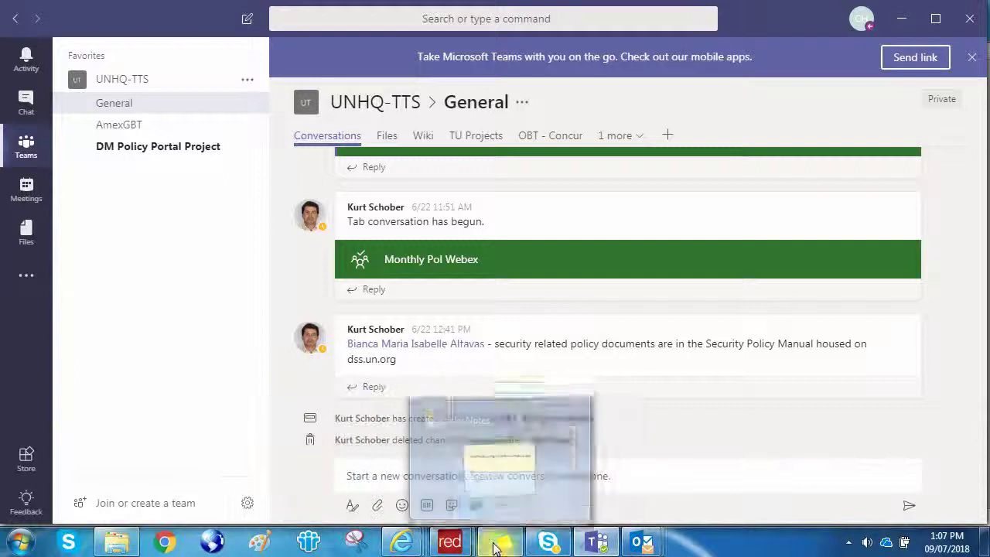
Launch FlashBack Express Recorder from the Start menu and answer Yes to the already-running prompt.
click(21, 542)
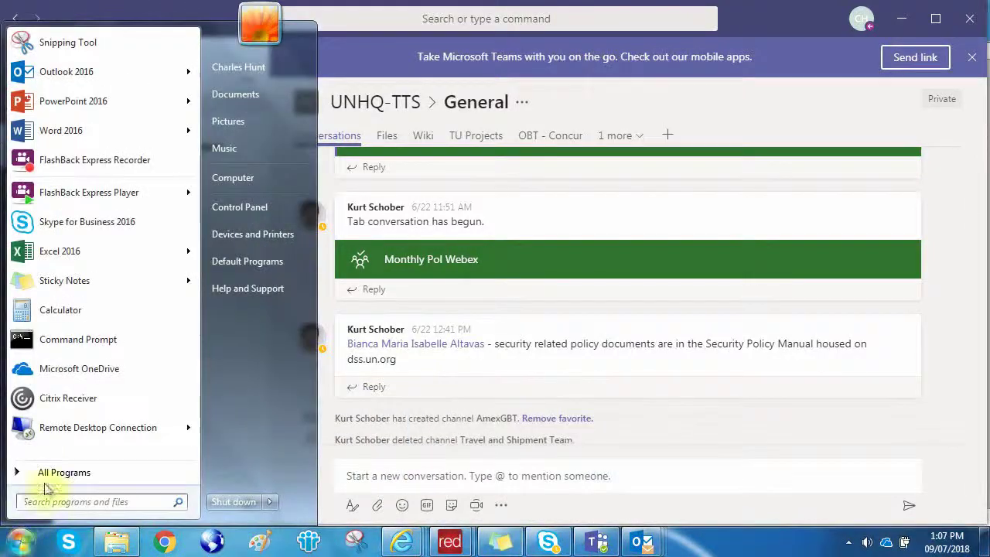
click(109, 166)
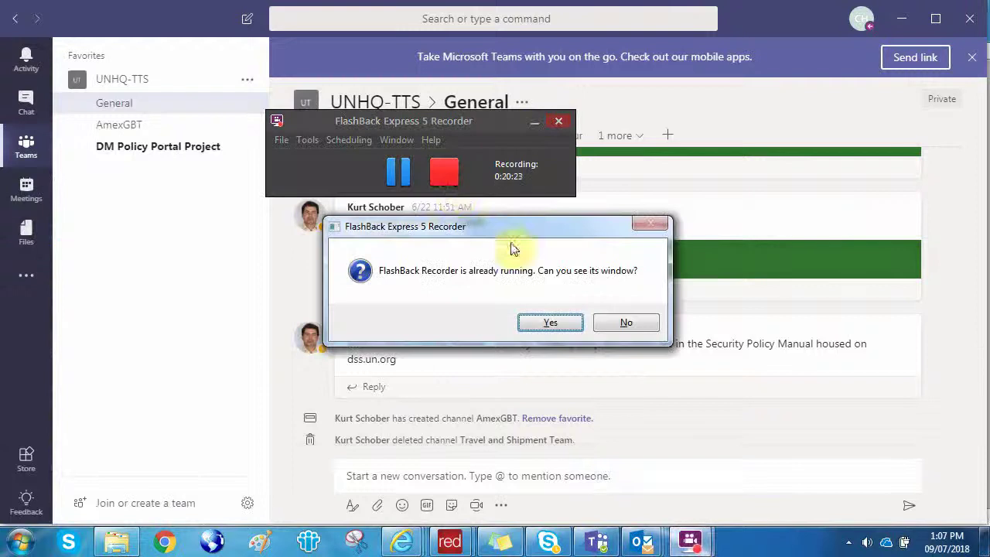
click(551, 323)
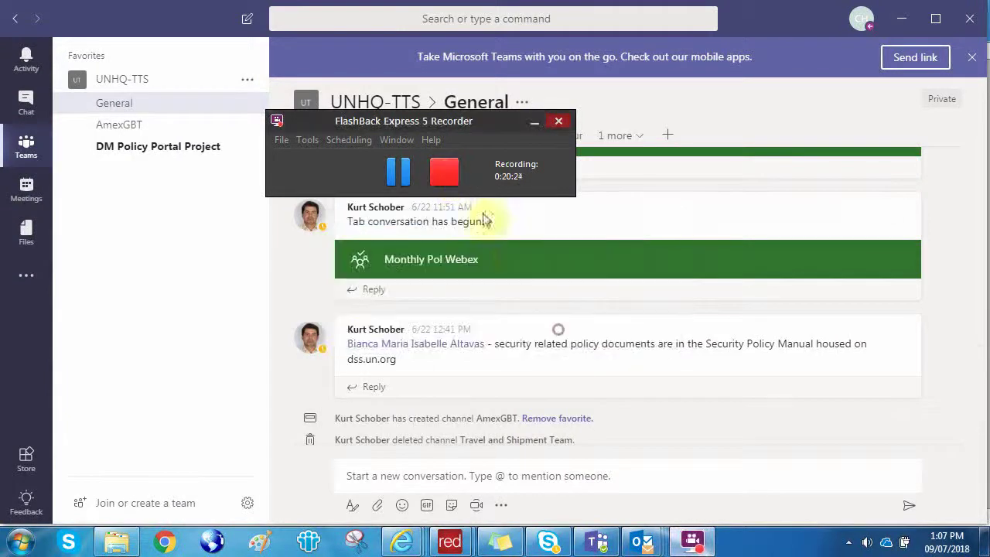